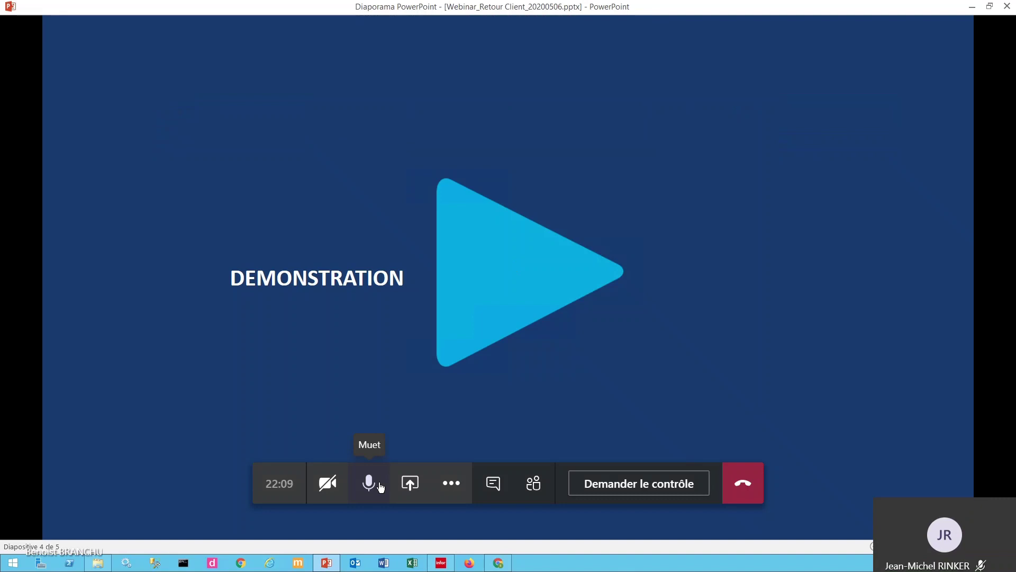
Step: Switch to Infor CloudSuite Industrial and filter the customer orders (Commandes) with the order pattern Xret*
click(381, 485)
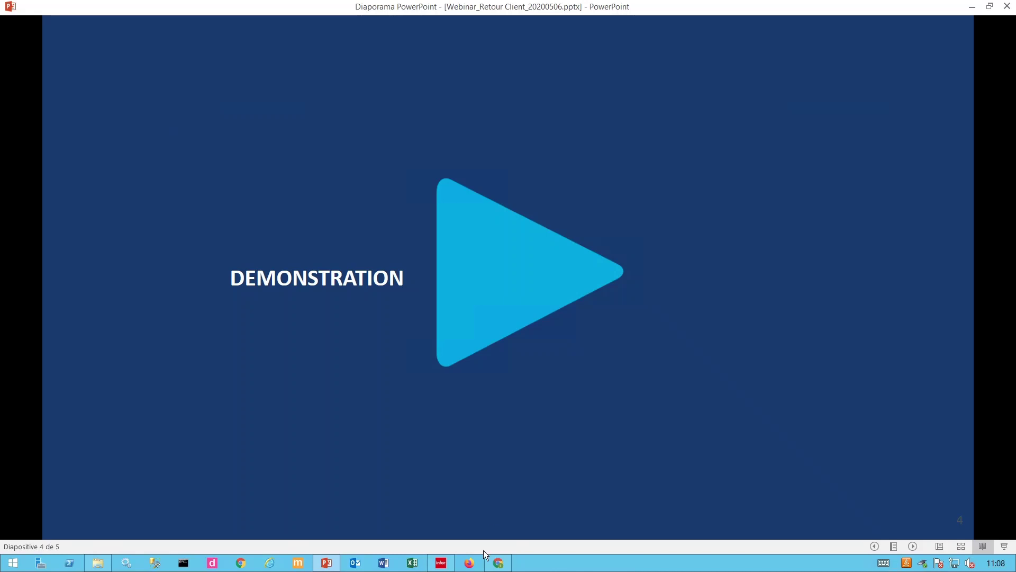
click(444, 563)
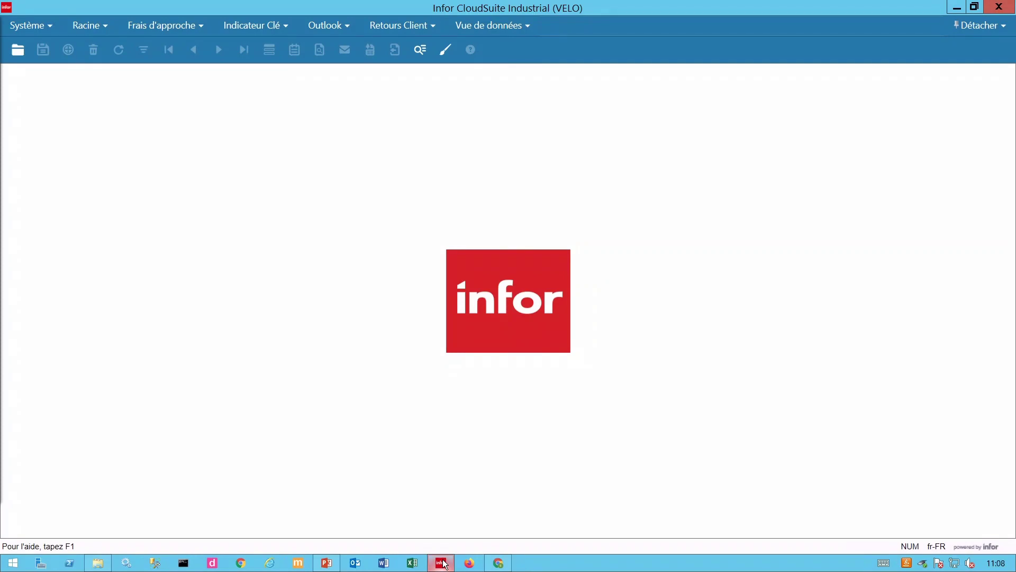
click(430, 24)
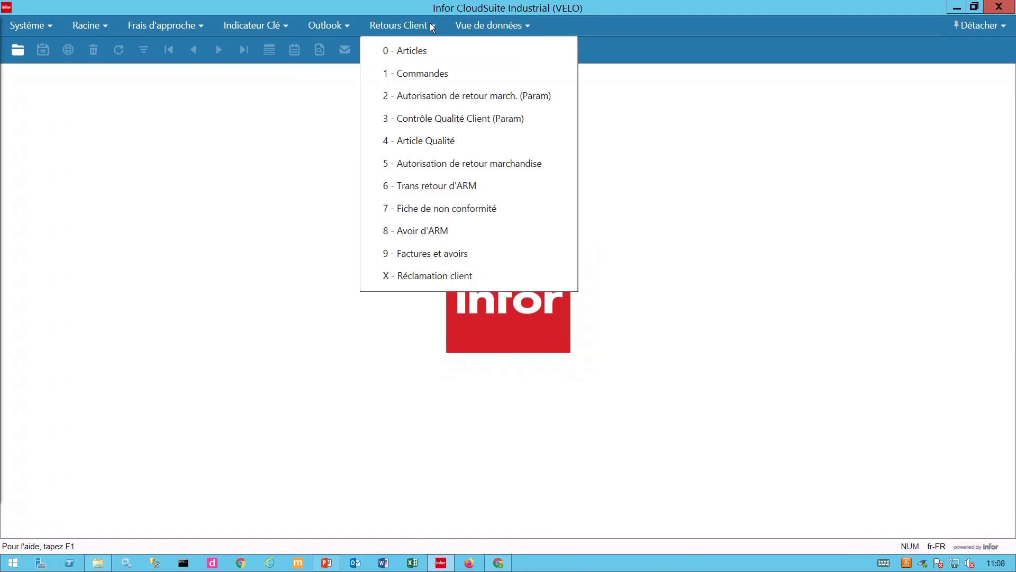
click(429, 72)
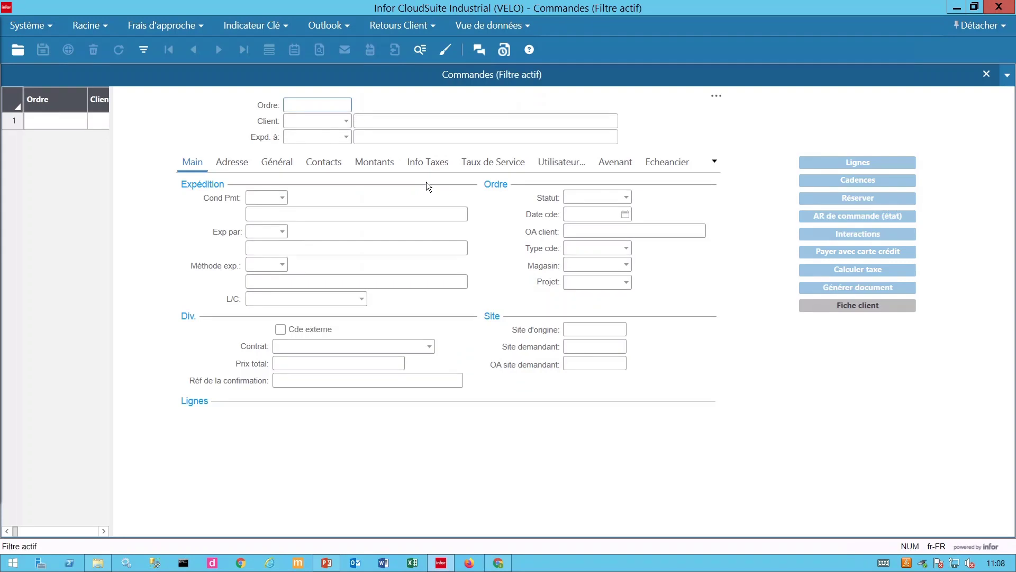
text(Xret*)
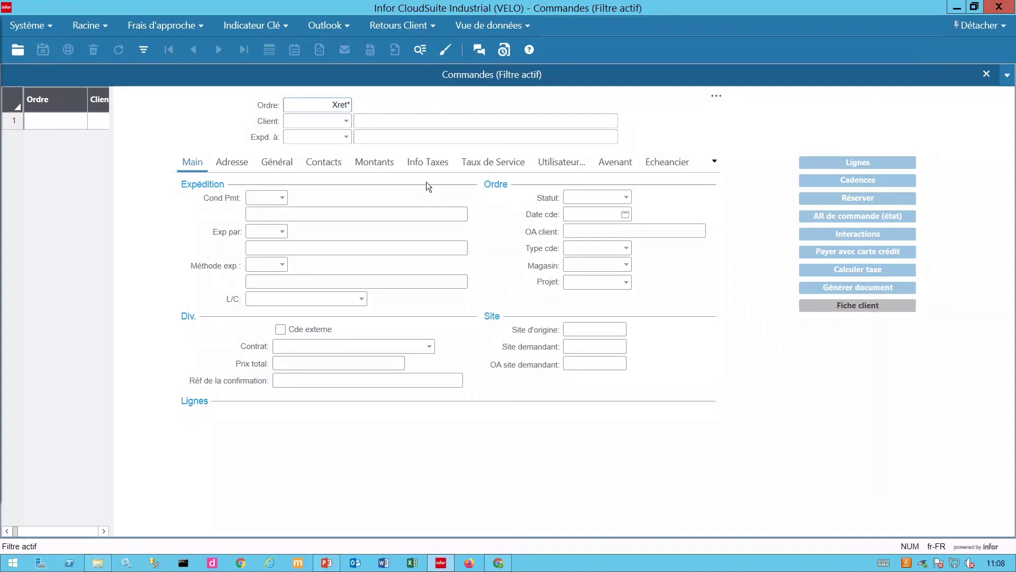
click(142, 49)
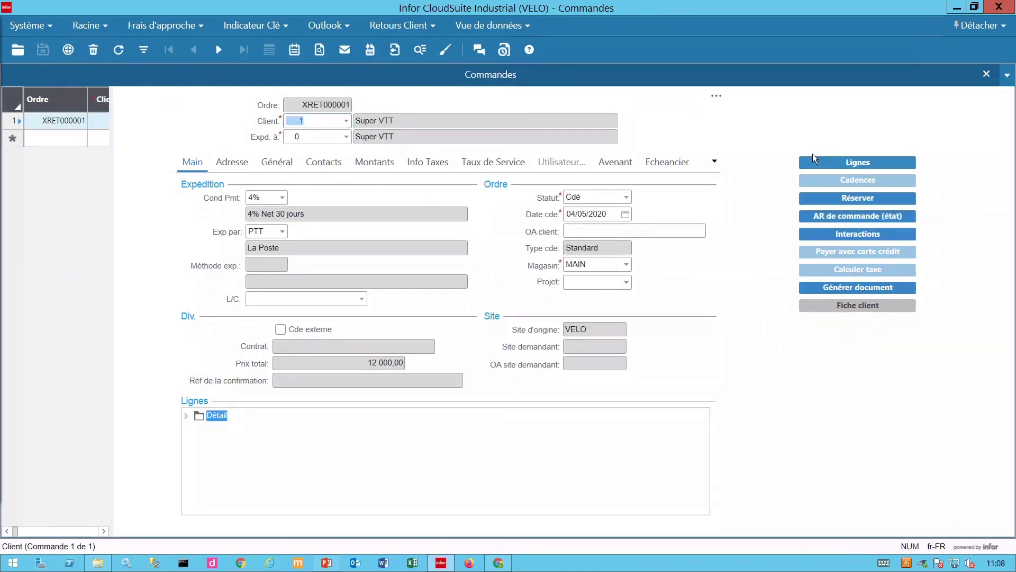
Step: Review the order line's unit price and its shipped and invoiced quantities, and close the line and order forms
click(820, 163)
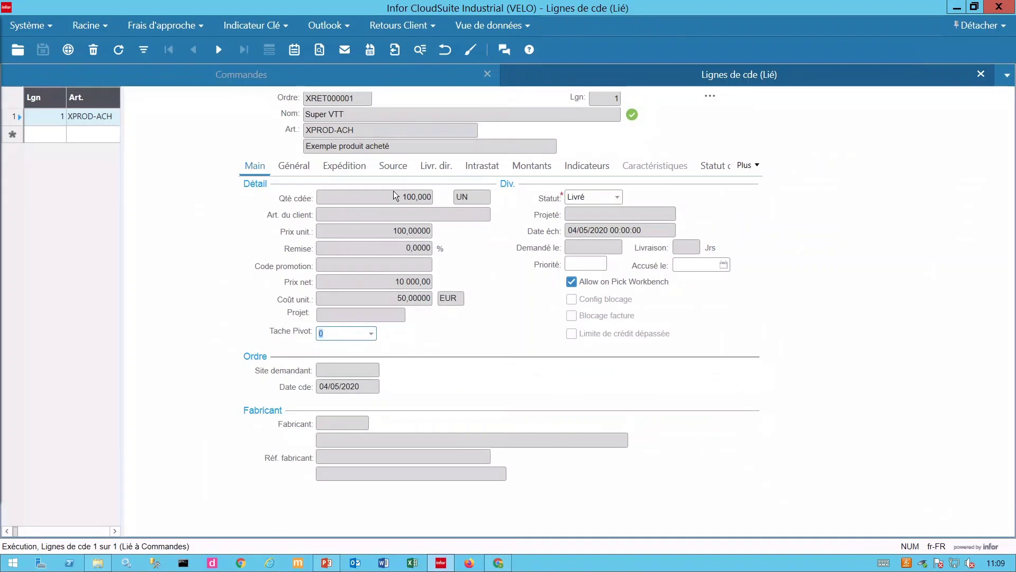
click(379, 231)
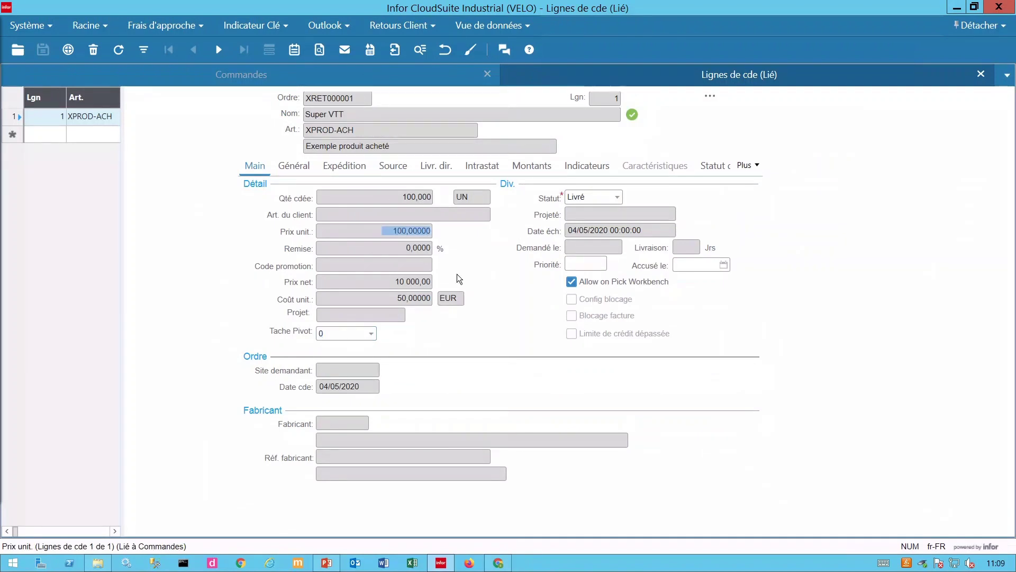
click(301, 173)
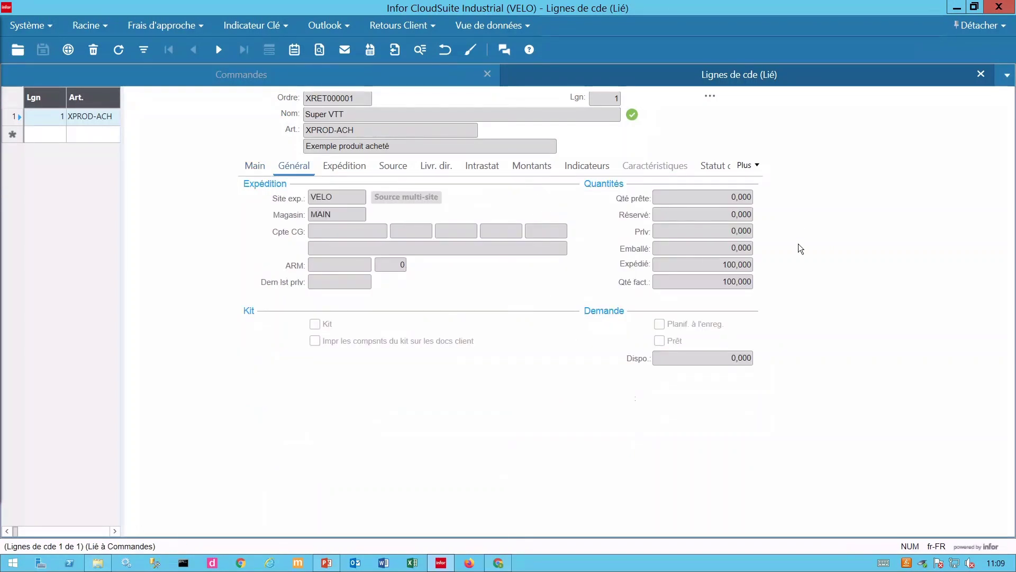
click(744, 264)
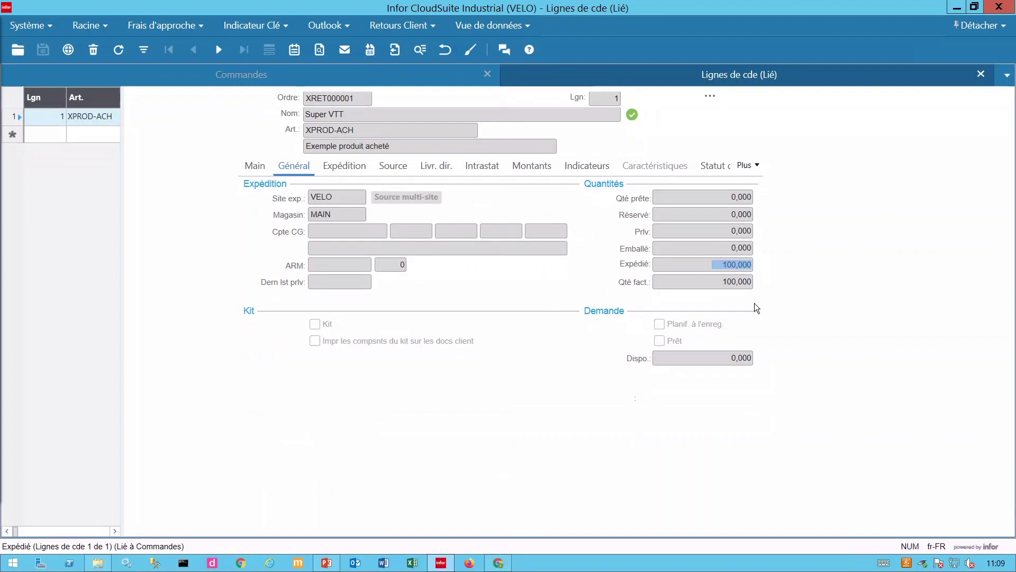
key(Tab)
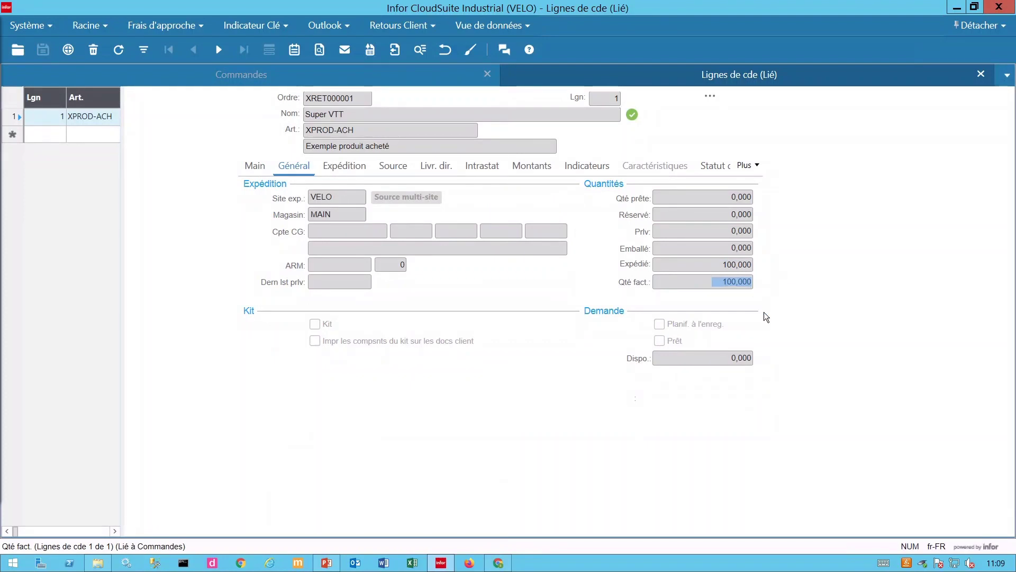
click(264, 171)
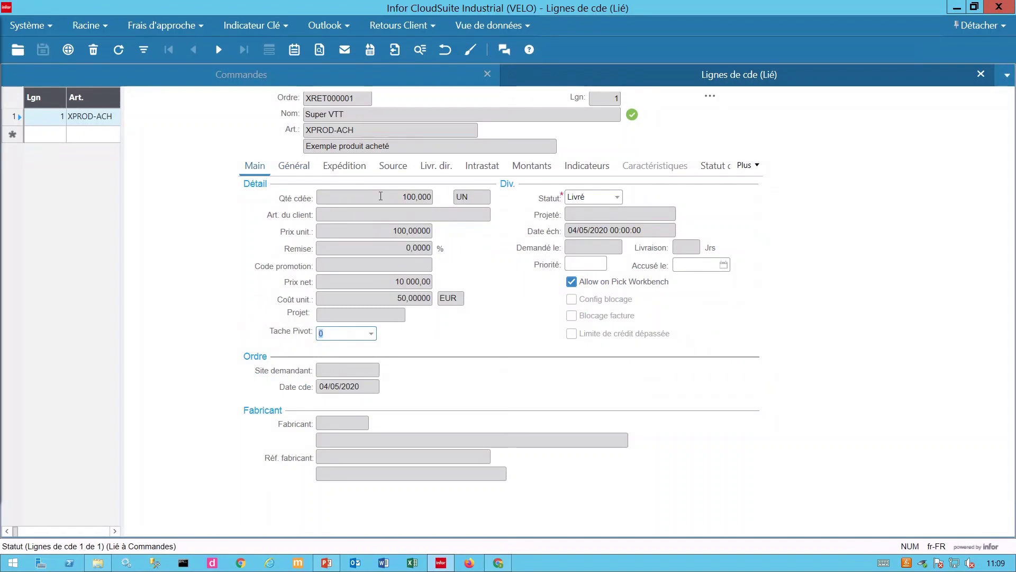
click(387, 231)
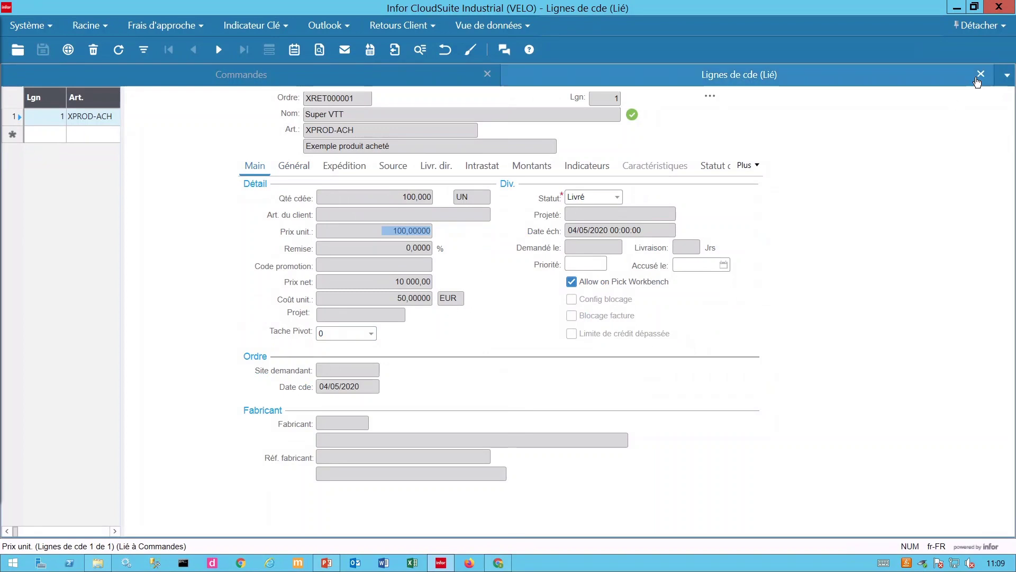
click(980, 75)
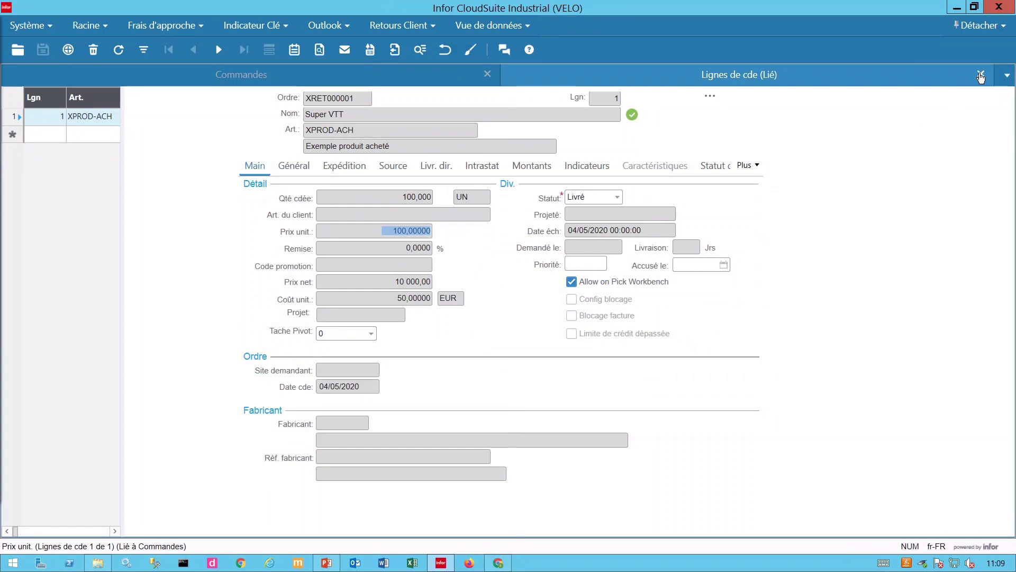
click(980, 76)
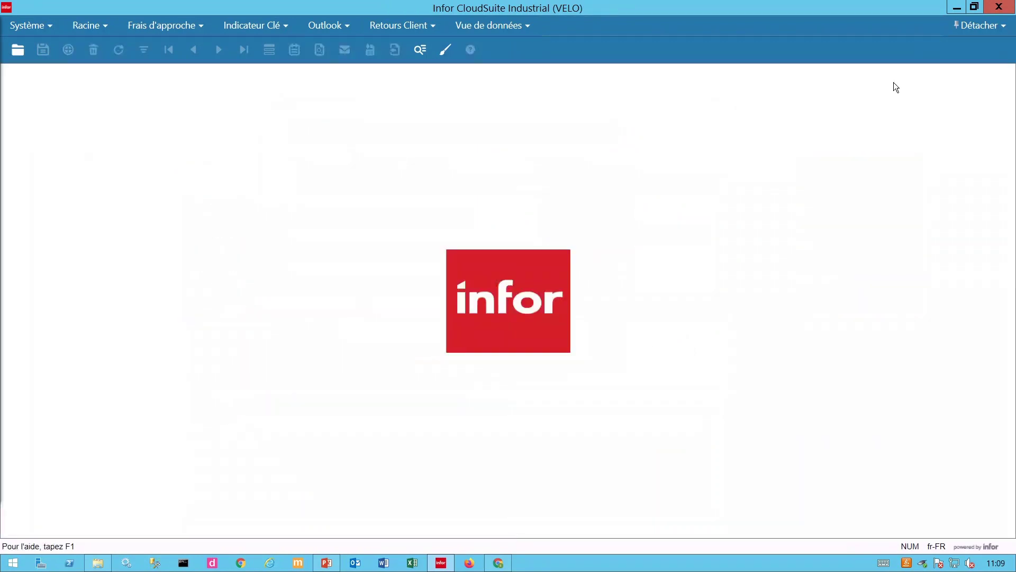
Step: Review the return authorization parameters (Autorisation de retour march.), covering general settings such as restocking fee and location plus extended processing, and close the form
click(525, 27)
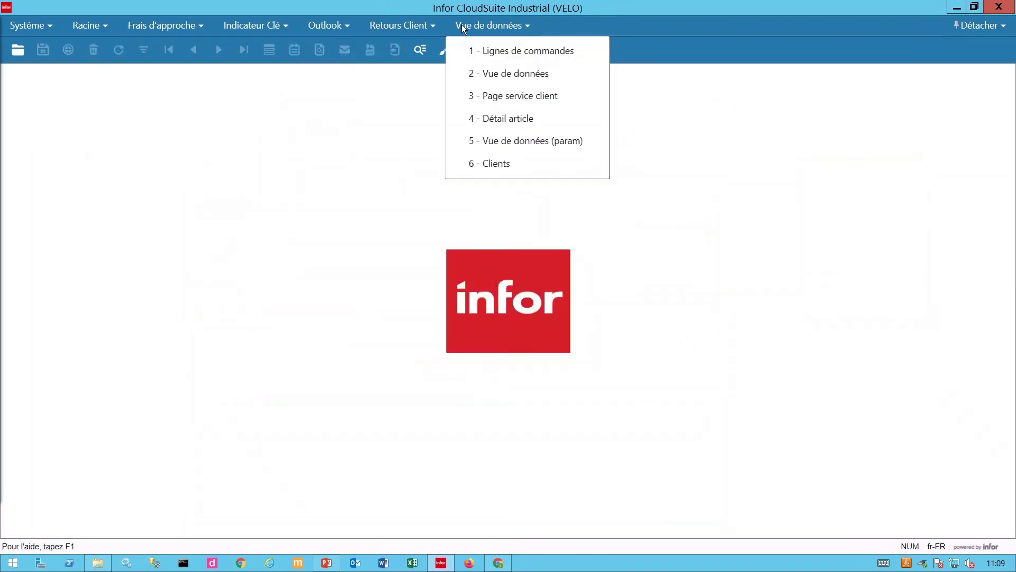
mouse_move(417, 26)
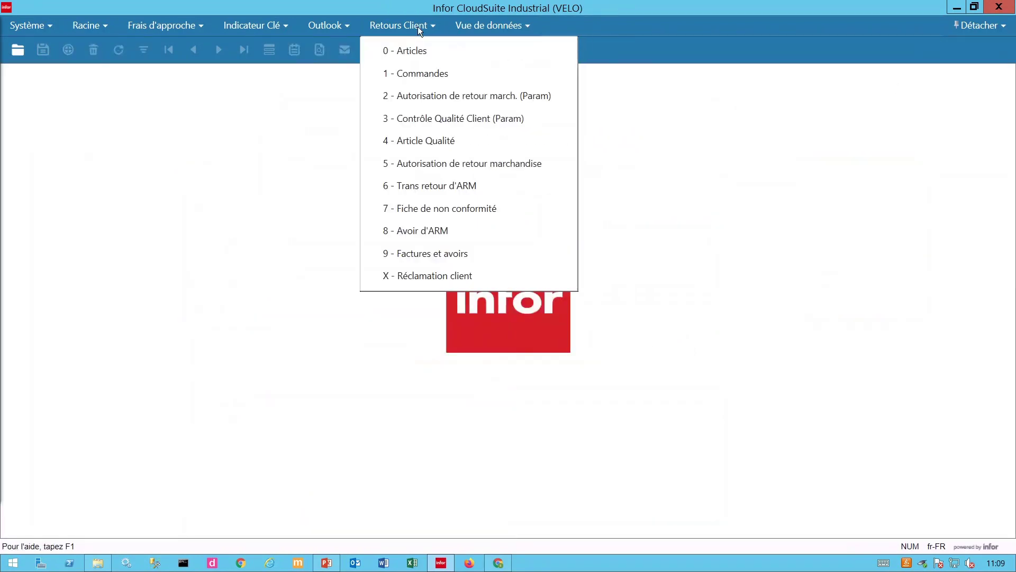
click(440, 99)
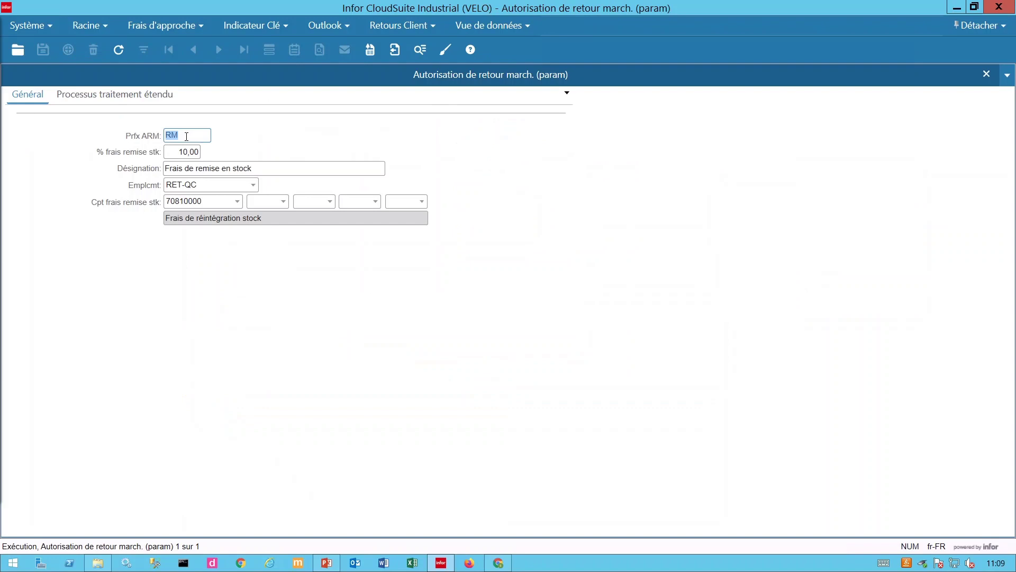
click(196, 153)
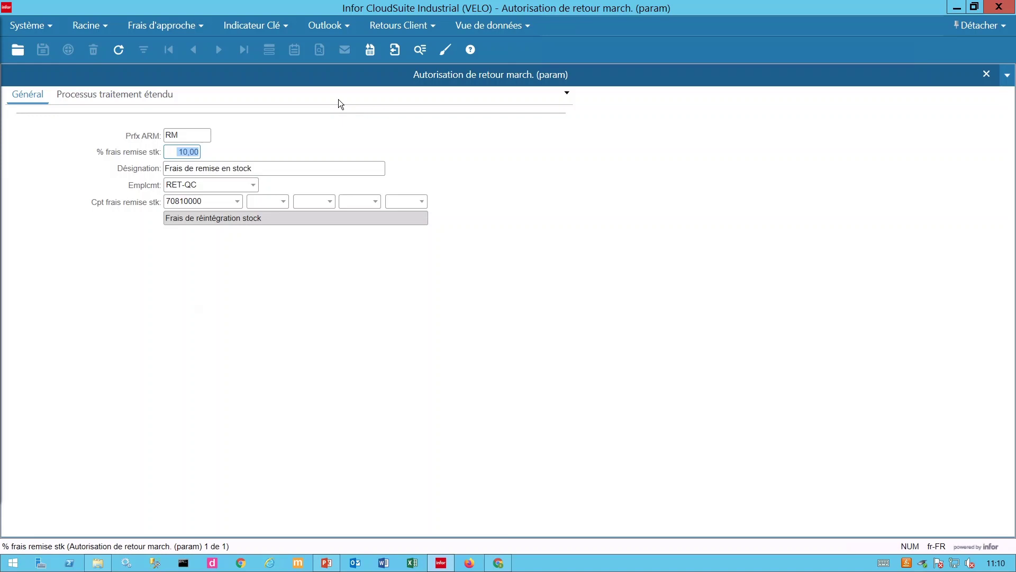
click(201, 185)
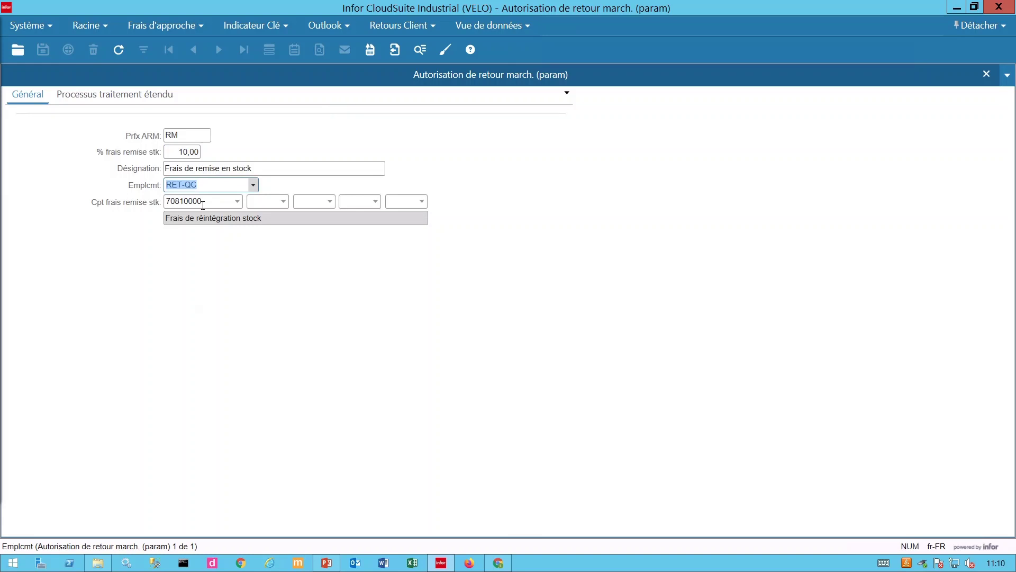
click(203, 204)
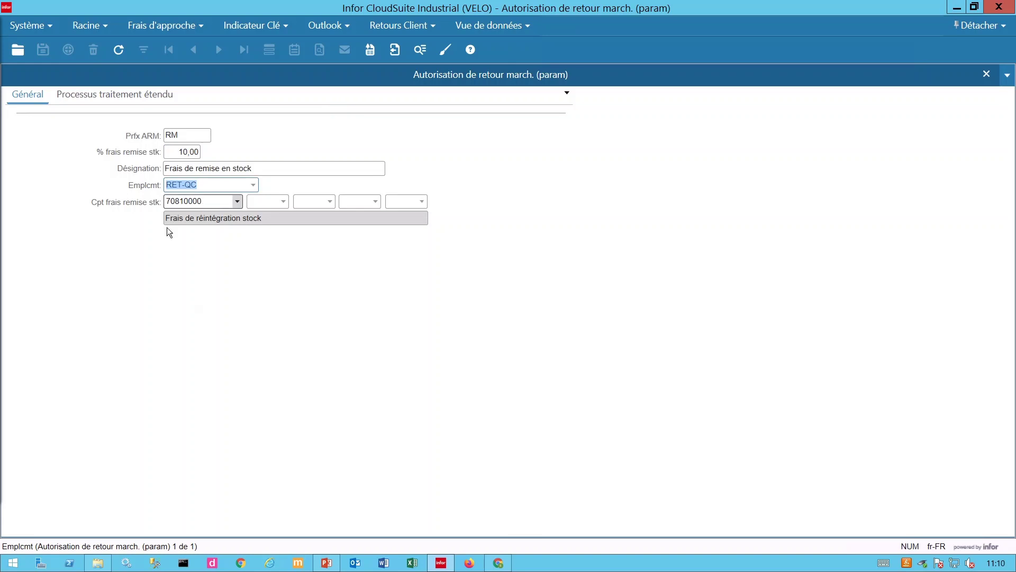
click(119, 100)
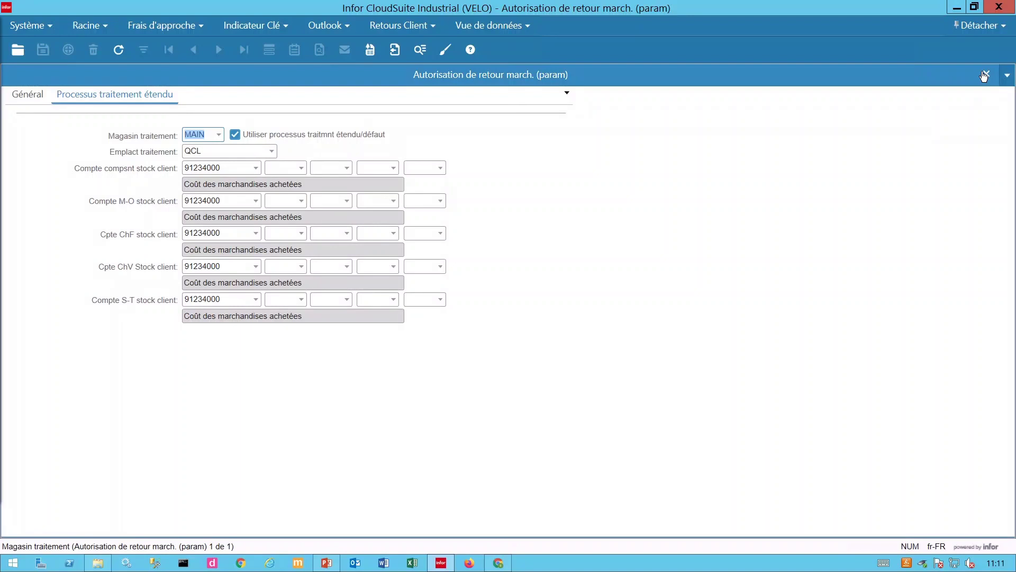
click(985, 75)
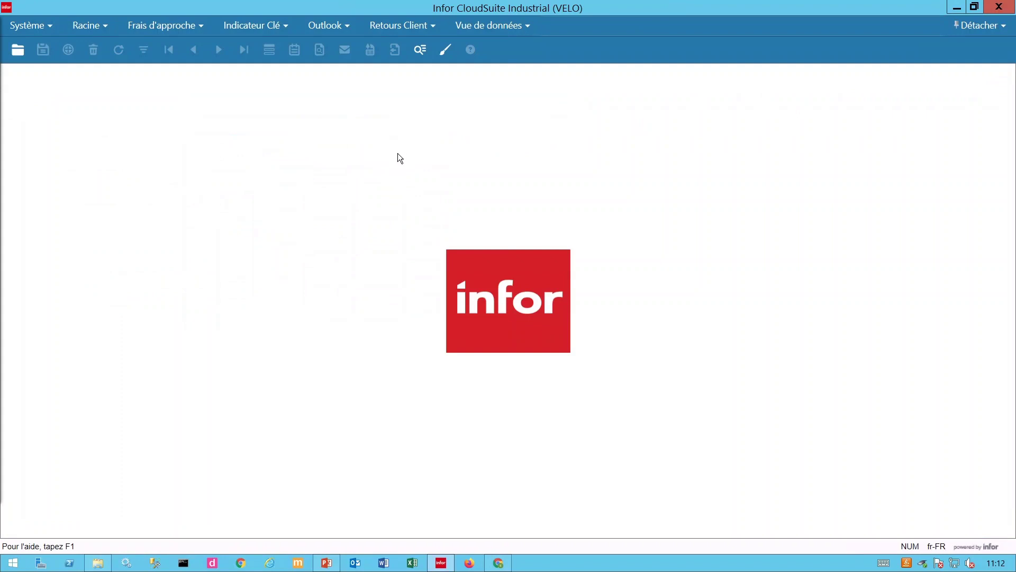
Step: Review the customer quality control parameters (Contrôle Qualité Client) for shipping, customer returns and complaints, and close the form
click(428, 28)
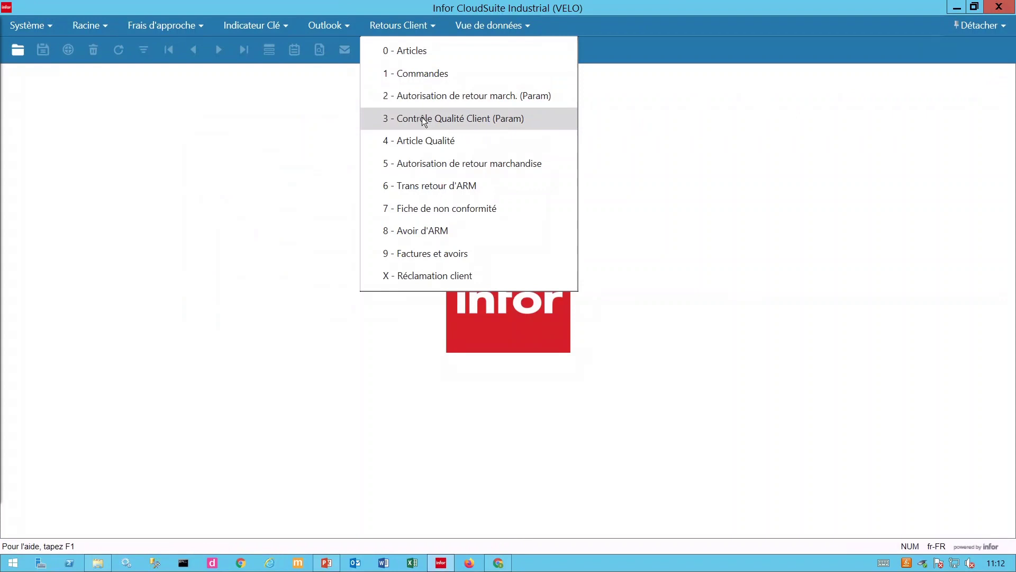
click(459, 119)
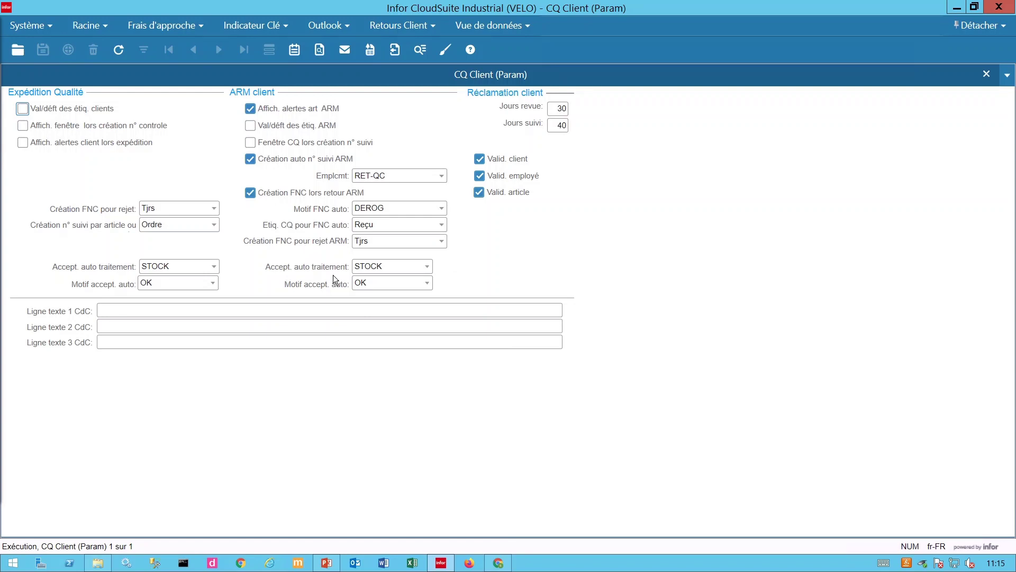
click(985, 74)
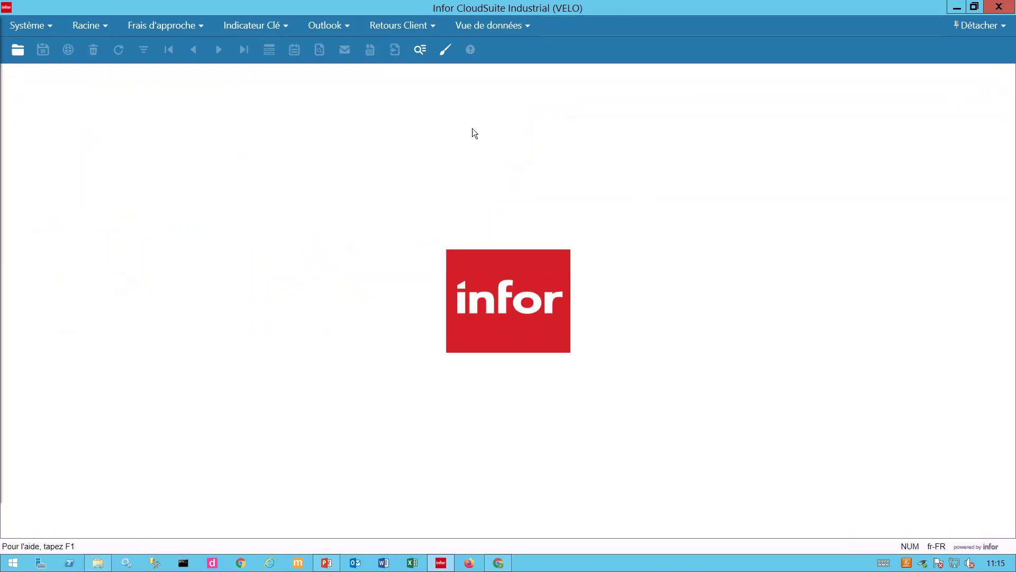
Step: Open the quality items (Article Qualité) and filter them by the item XPROD-ACH
click(427, 27)
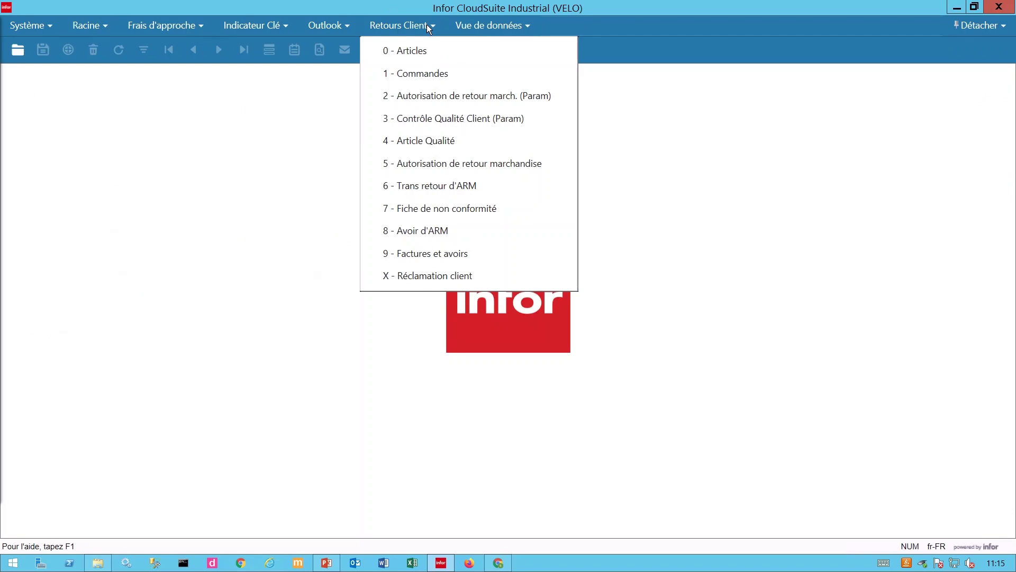
click(422, 148)
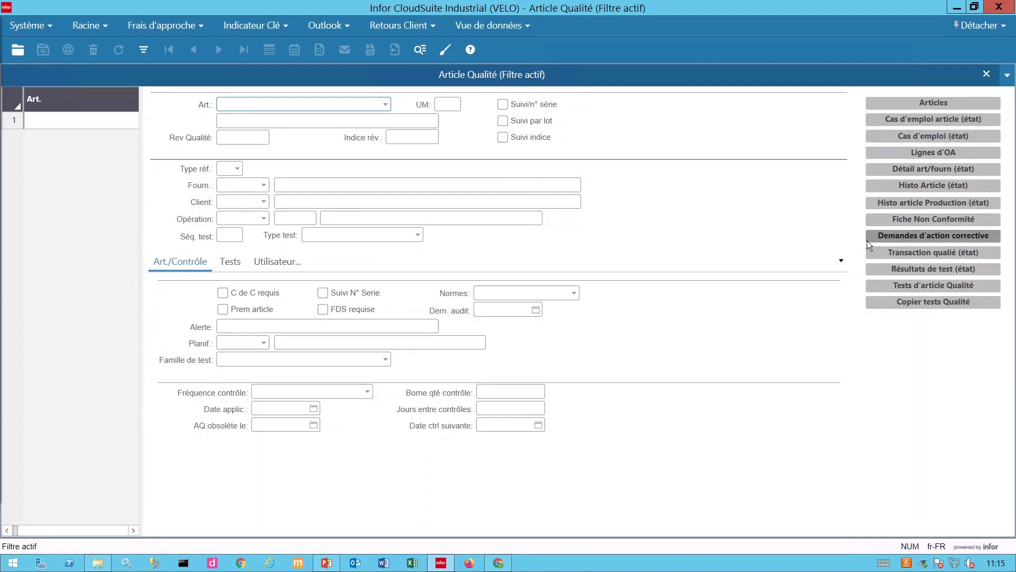
text(Xpro*)
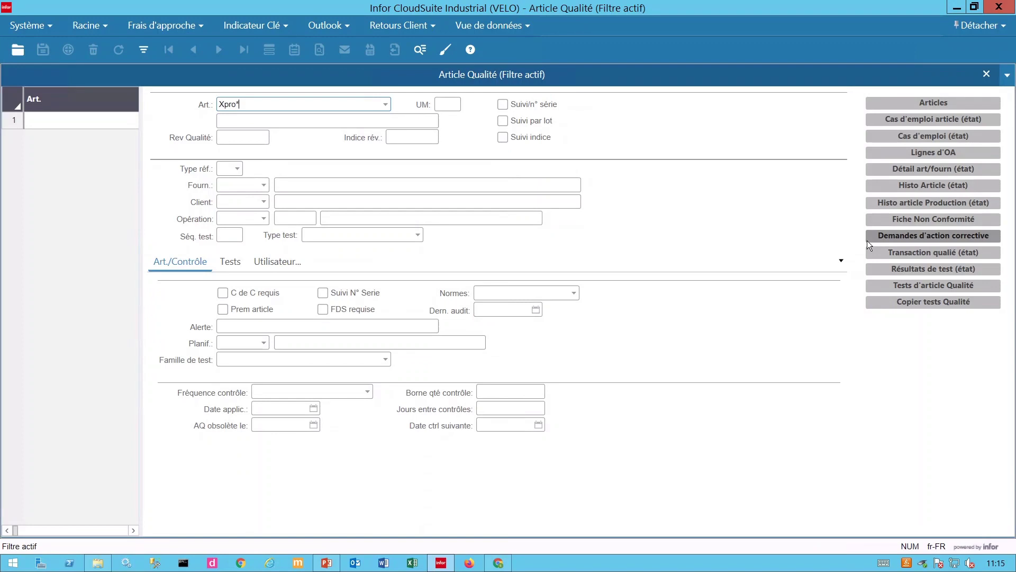
click(385, 106)
click(348, 118)
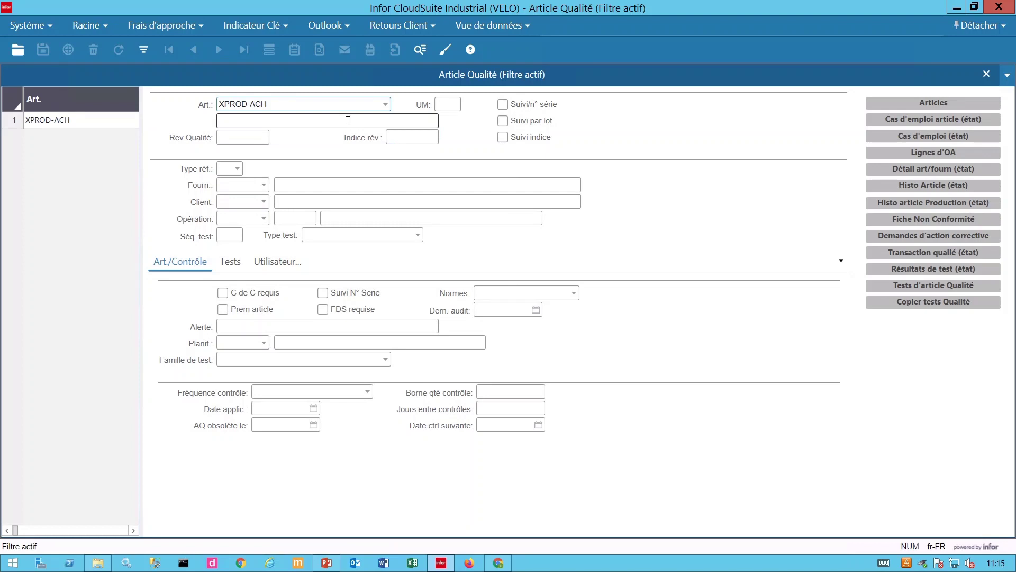
click(144, 49)
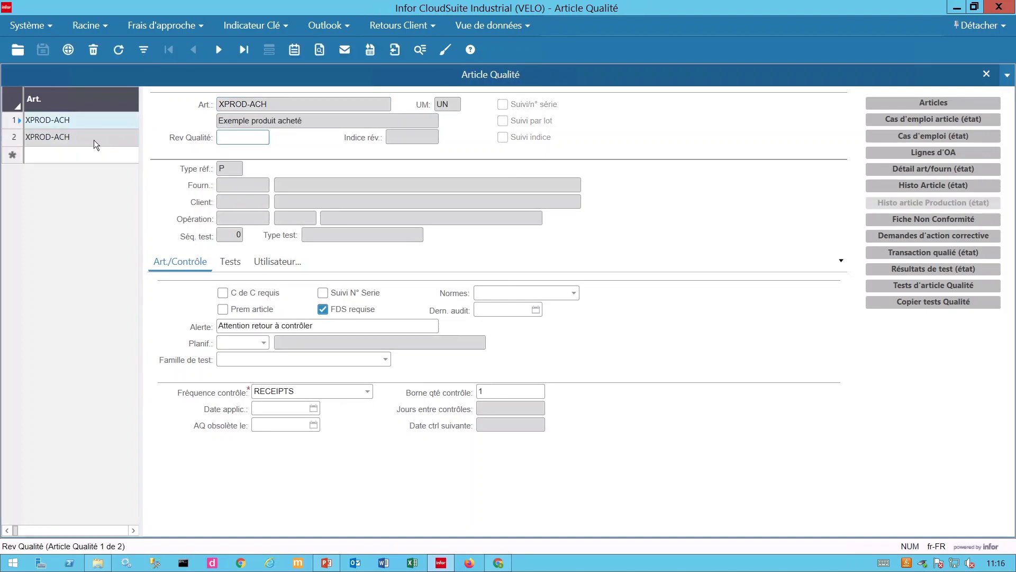
Step: Examine the reference type, tests and inspection settings of the second XPROD-ACH quality record, and close the form
click(96, 142)
click(229, 168)
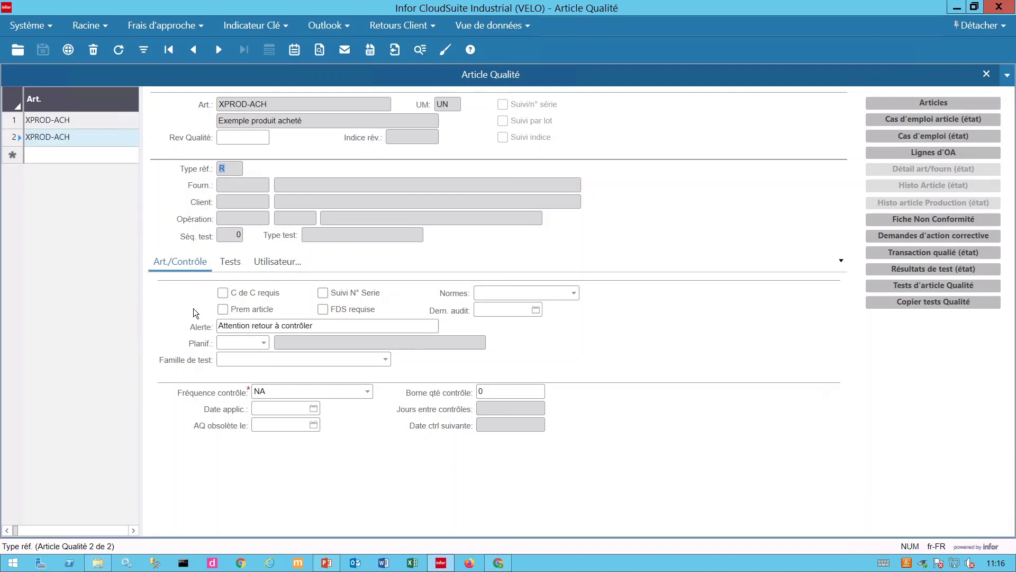
click(236, 265)
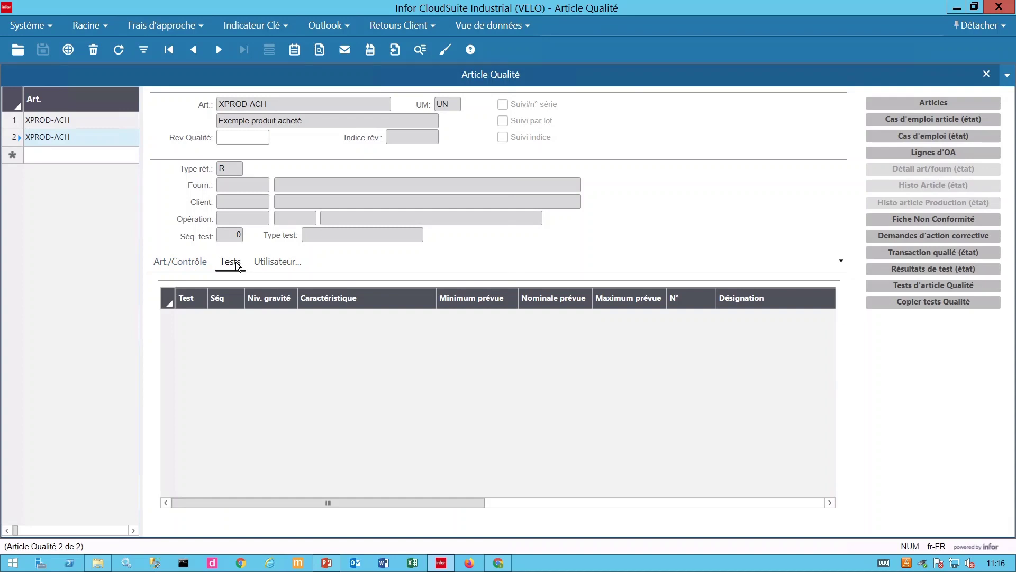
click(175, 264)
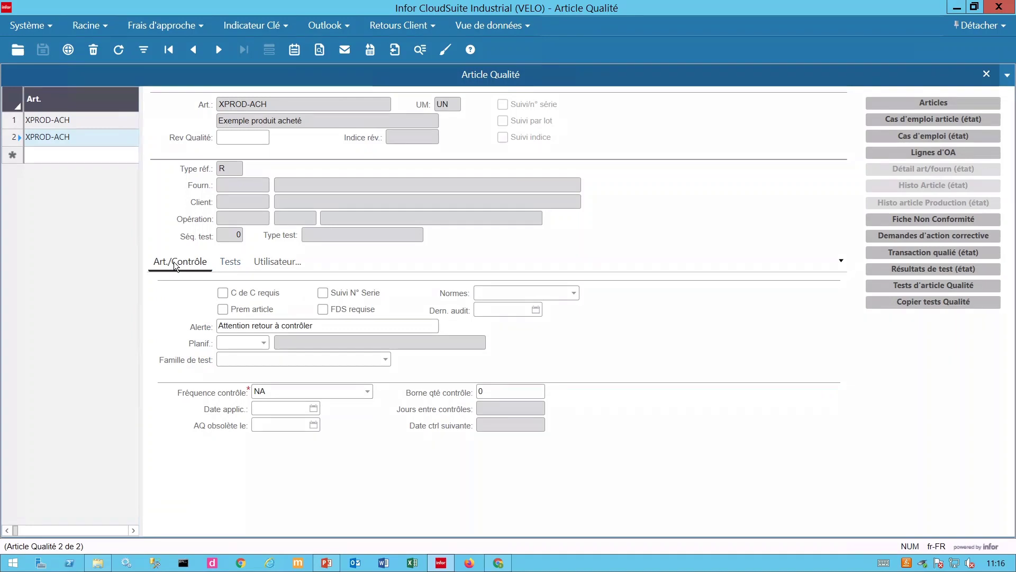
click(987, 75)
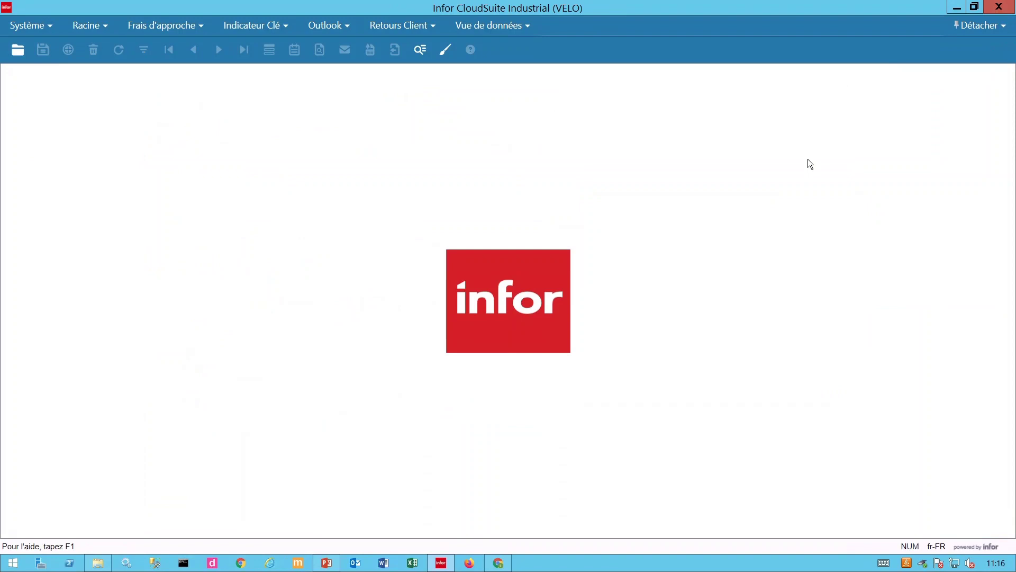
Step: Open the return authorizations (Autorisation de retour marchandise) and load all records without filter criteria
click(430, 25)
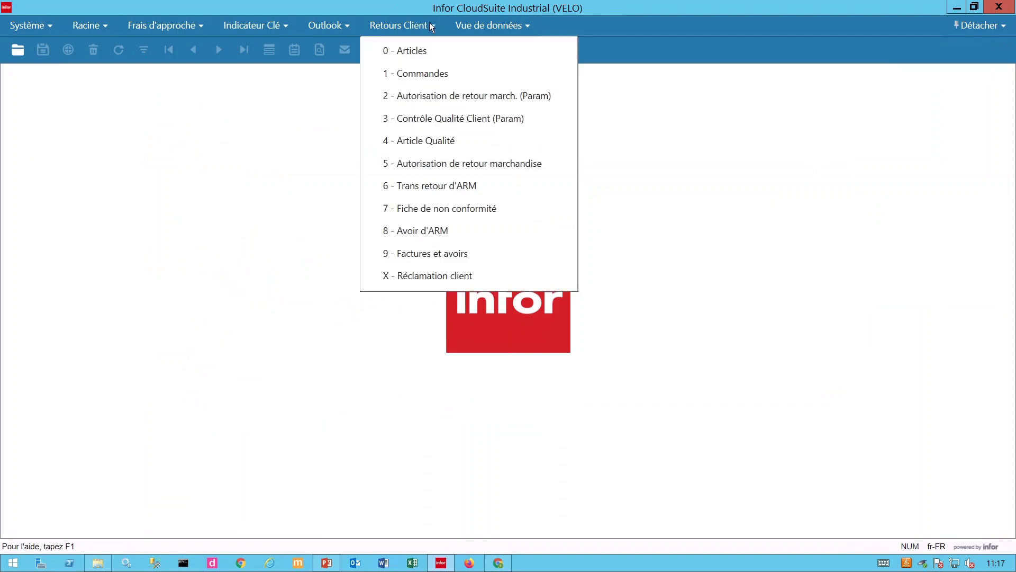
click(430, 165)
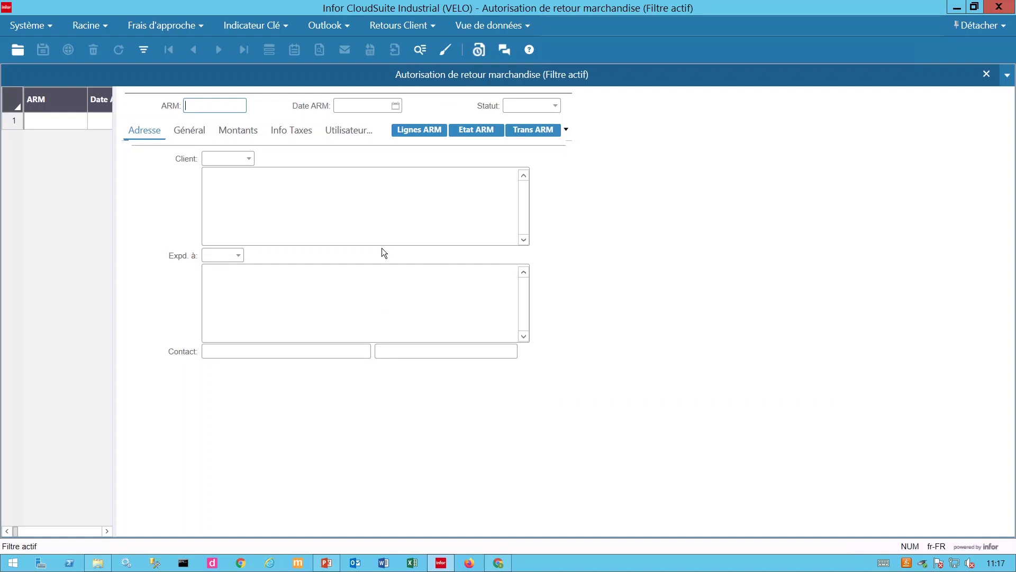
click(143, 49)
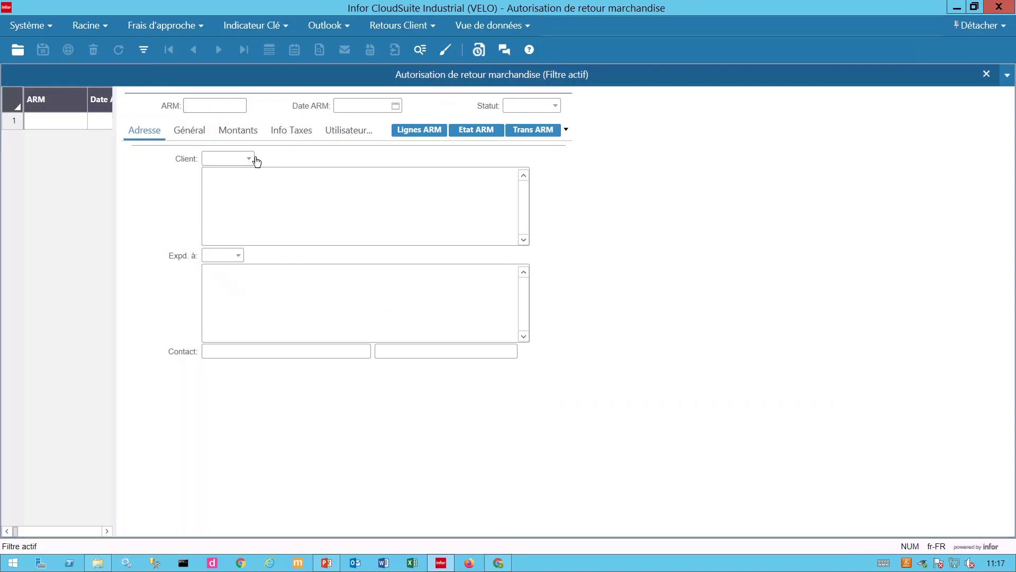
key(F4)
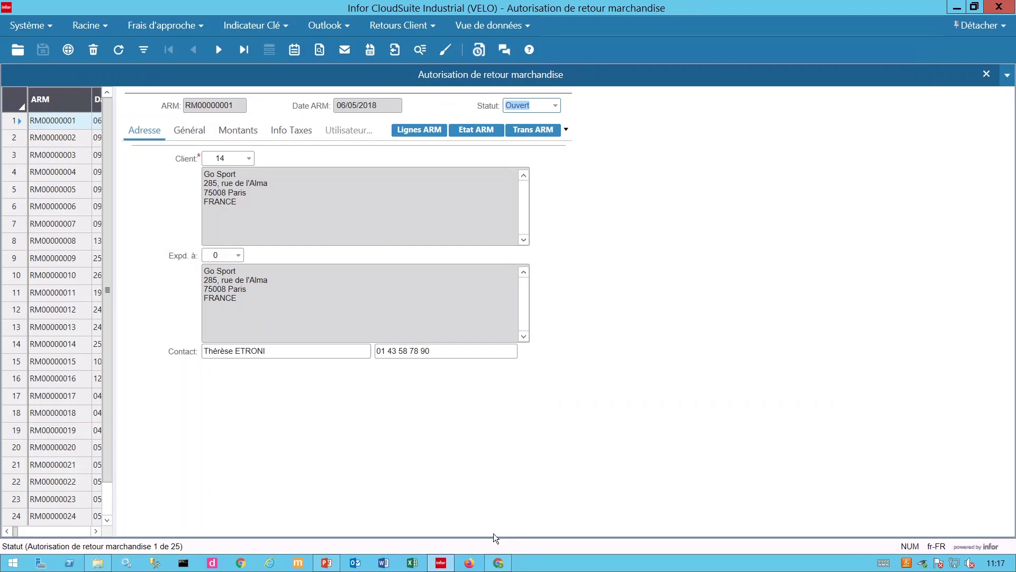
Step: Switch to Chrome, sign in to the bicycles customer portal with the saved credentials, and open the customer's returns (Retours)
click(500, 564)
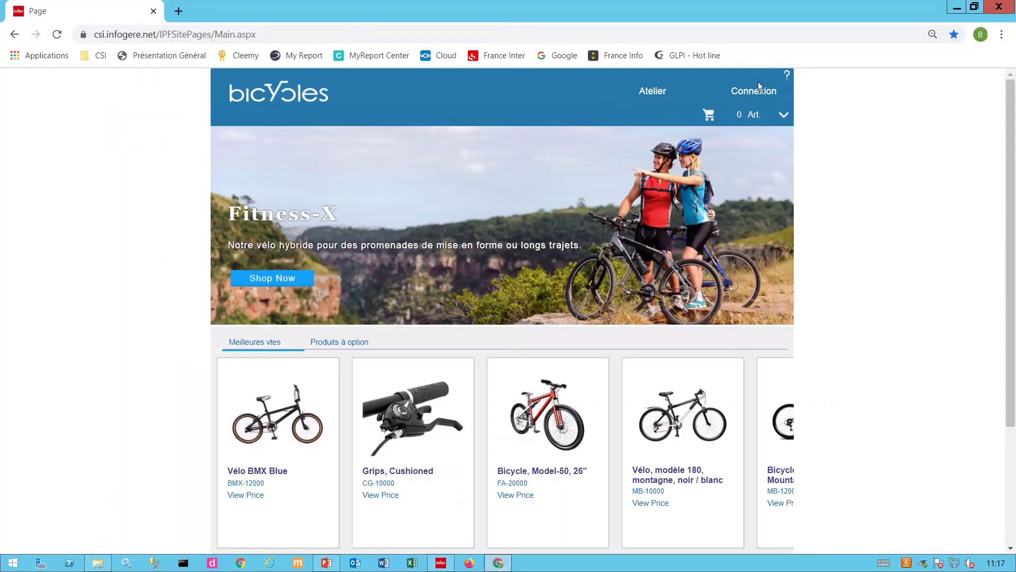
click(759, 94)
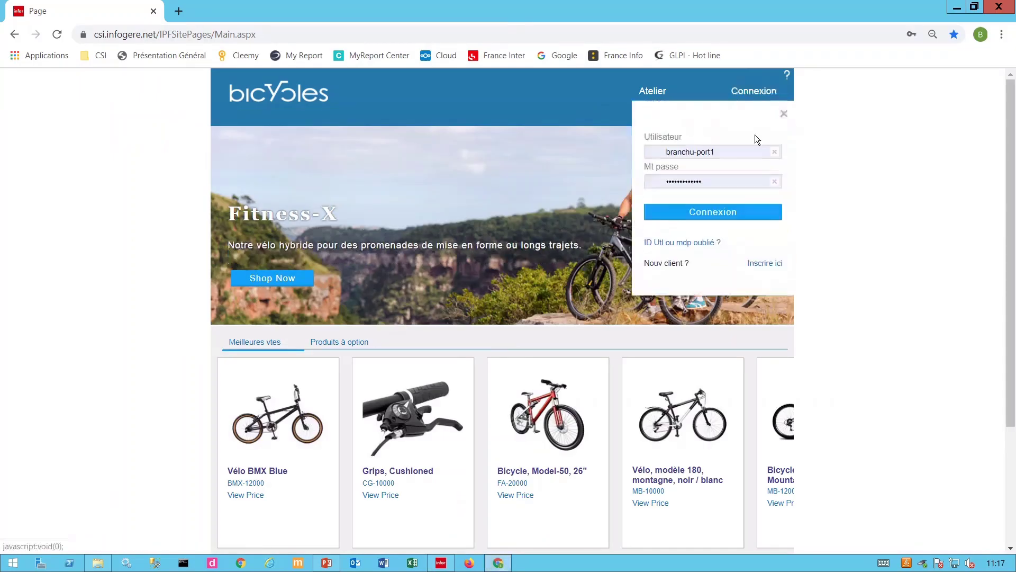
click(730, 221)
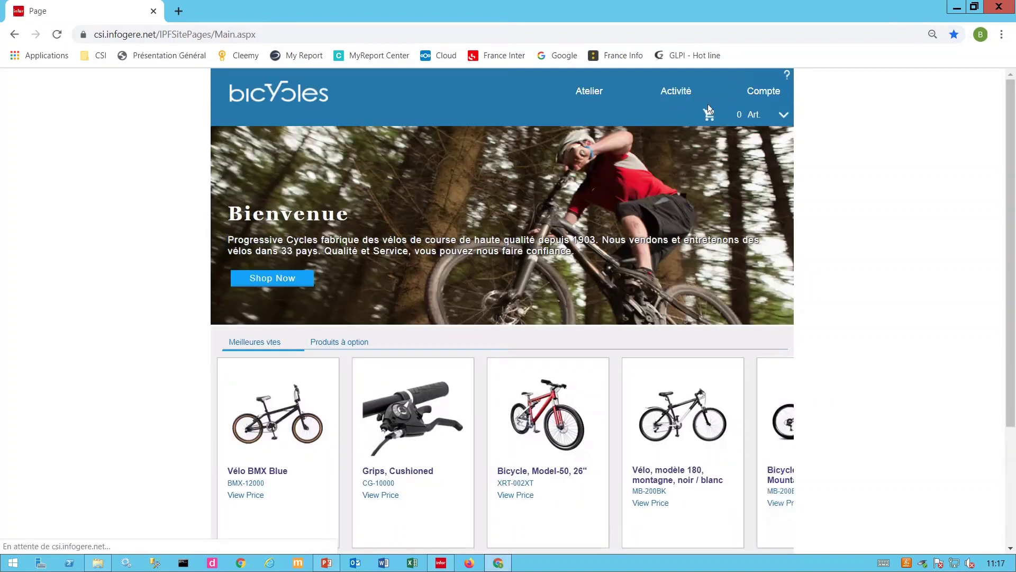
mouse_move(678, 92)
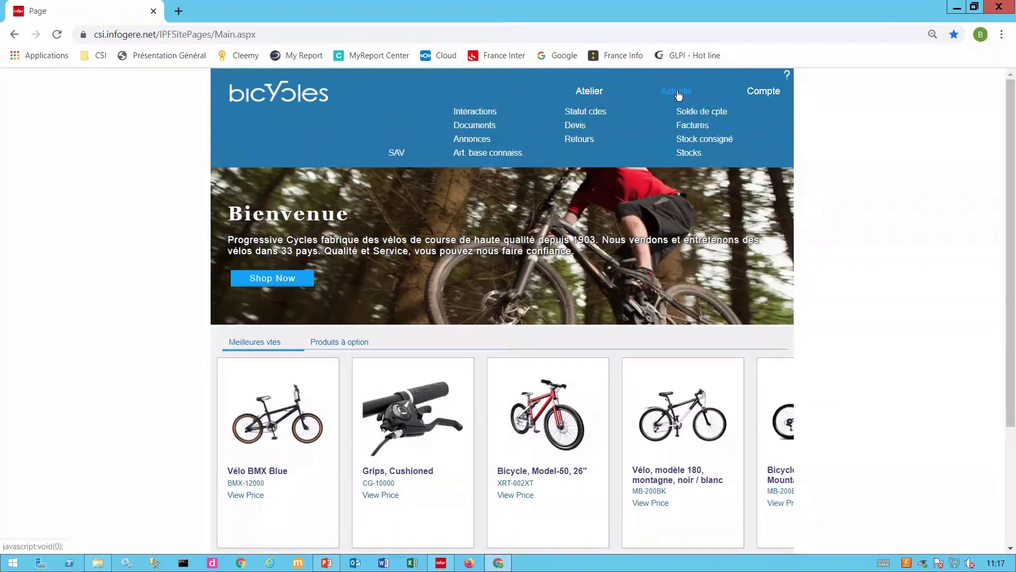
click(583, 141)
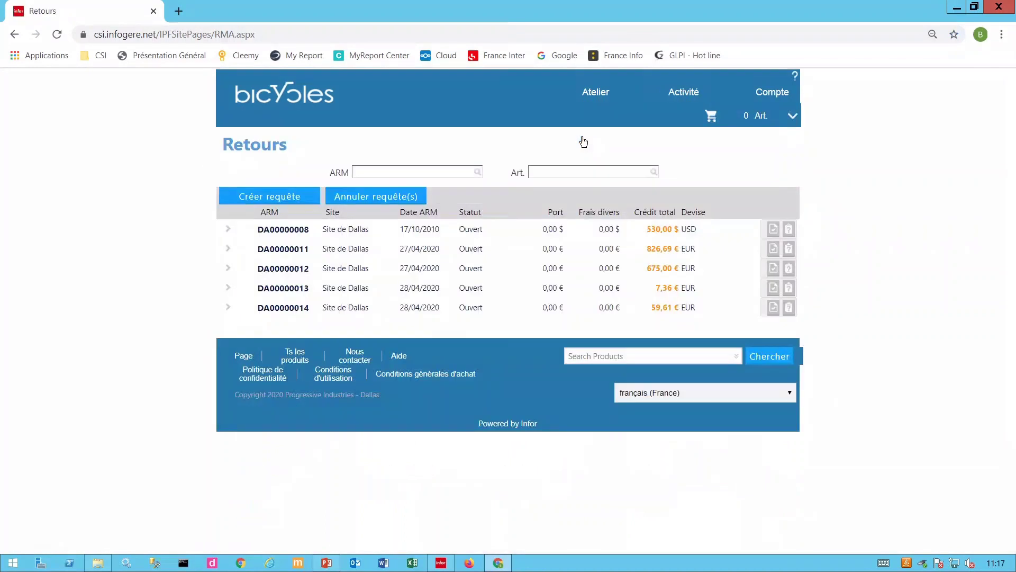
Step: View the blank return request form (Créer requête), cancel it, and go back to CloudSuite Industrial
click(269, 196)
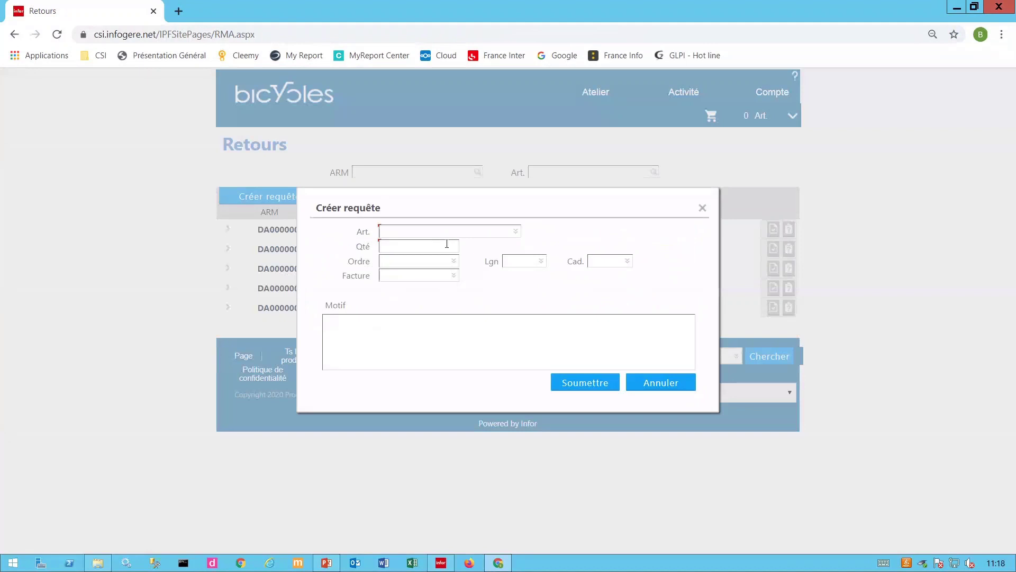
click(661, 386)
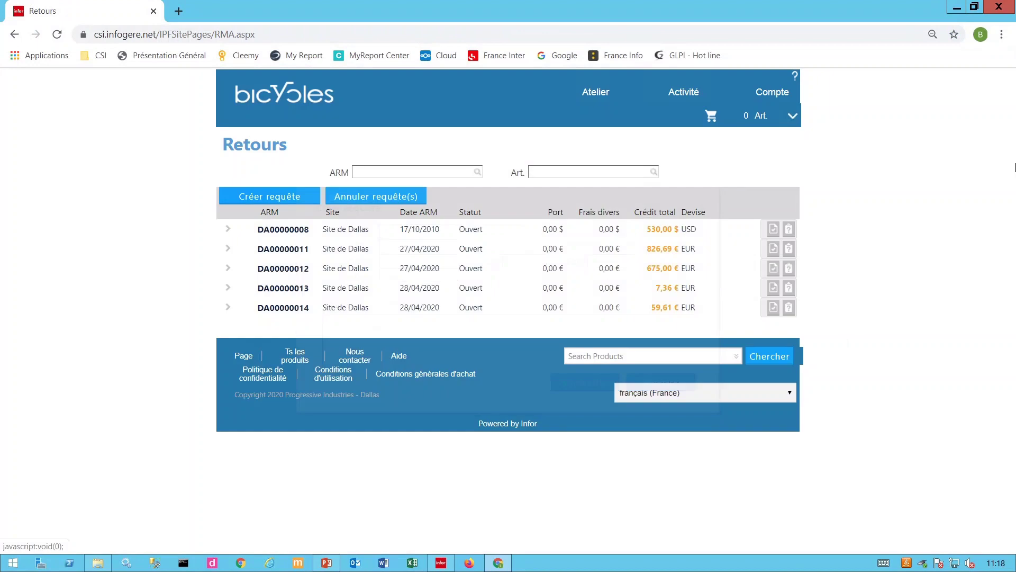
click(957, 8)
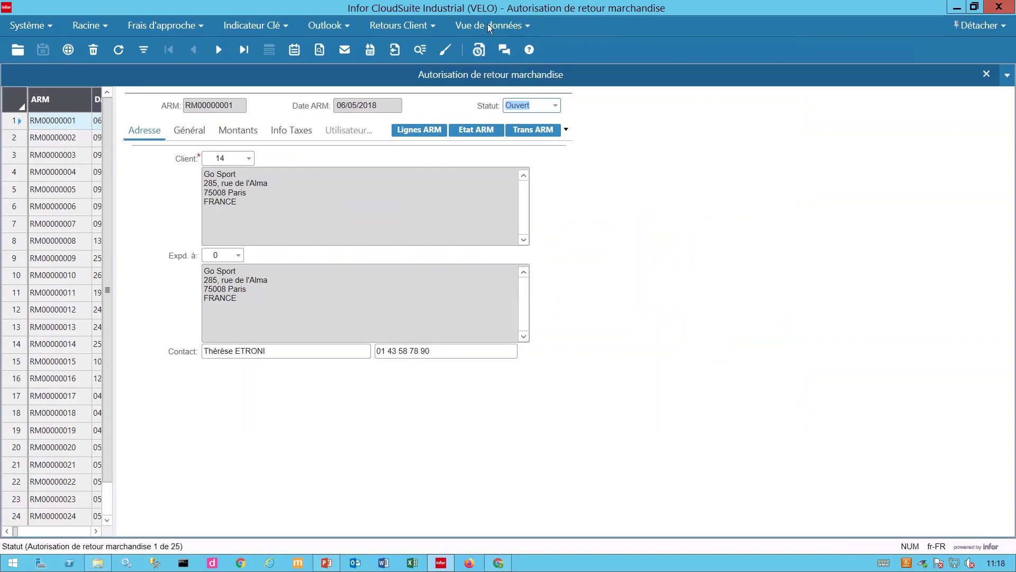
Step: Open the customer complaints (Réclamation Client), examine complaint 2 and its link to a return authorization, and close the form
click(424, 22)
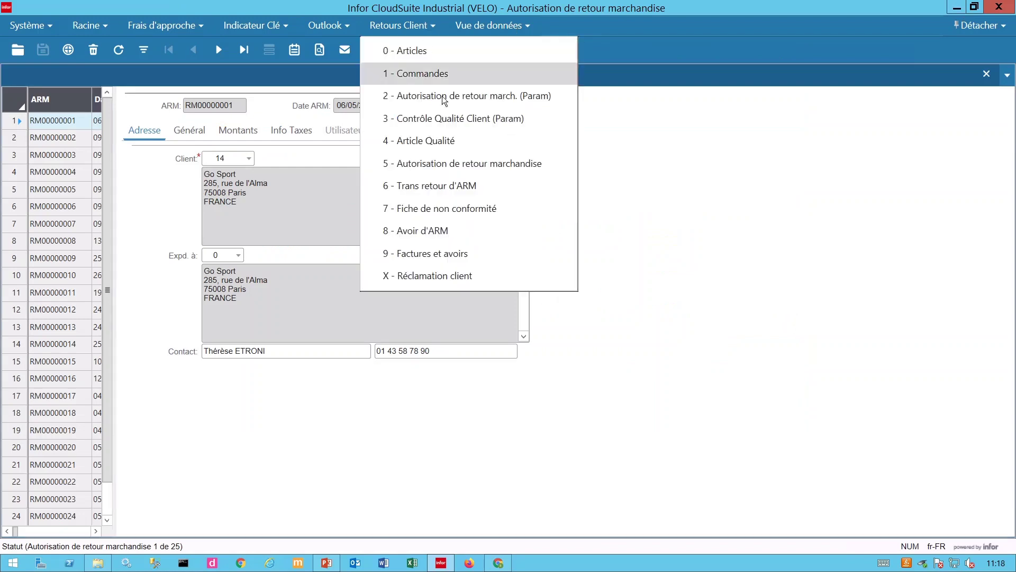
click(442, 276)
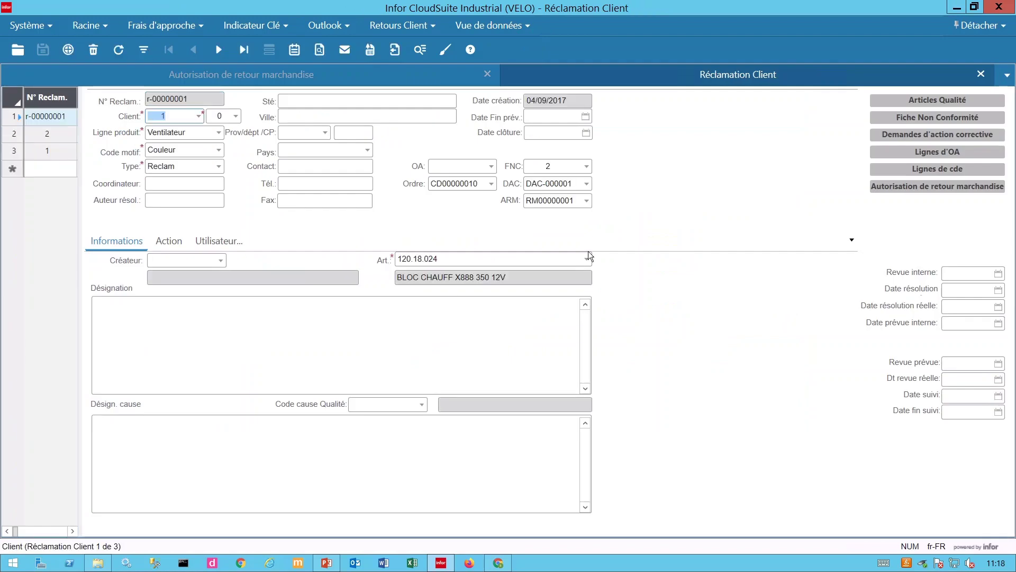
click(28, 131)
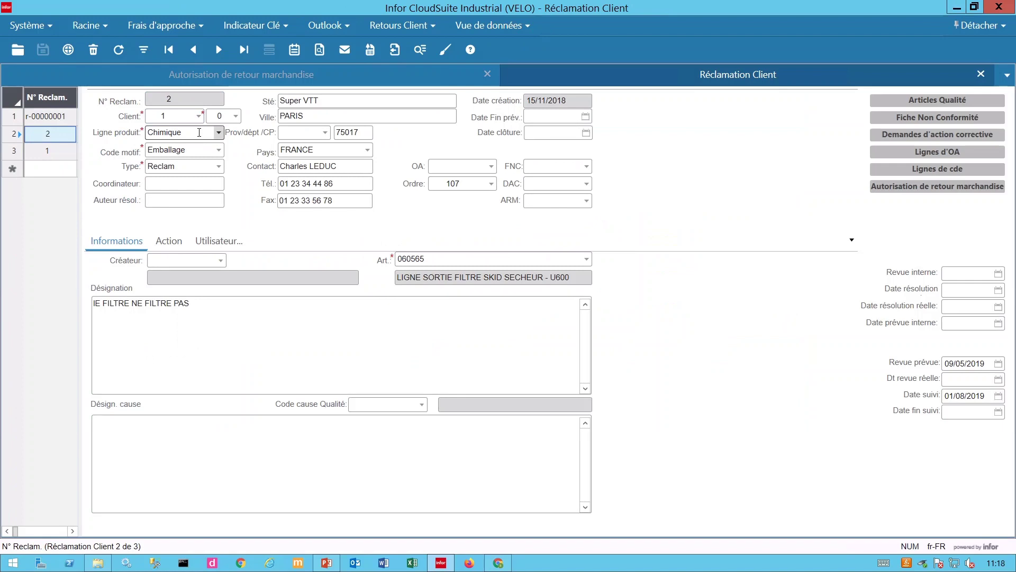
click(538, 200)
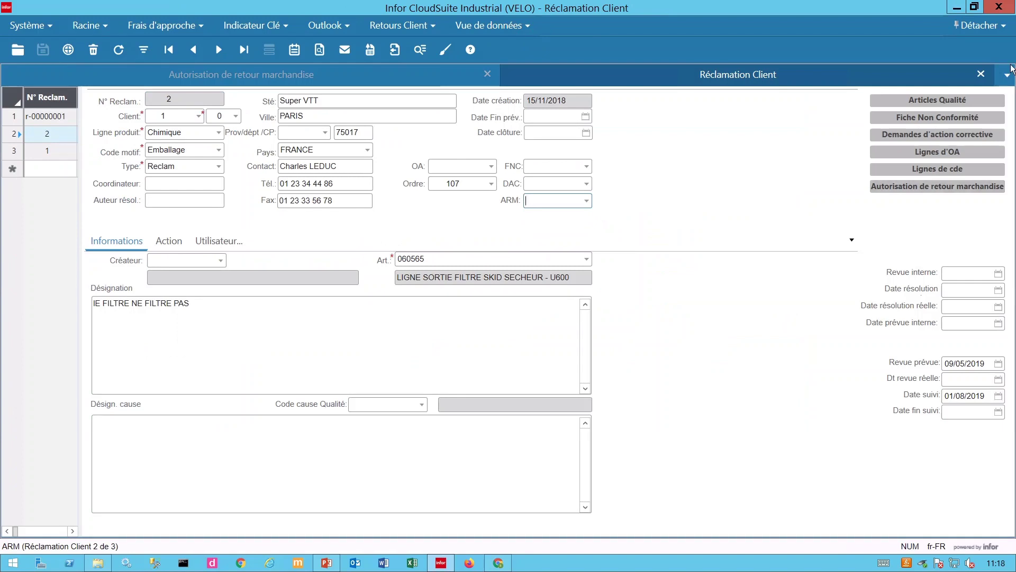
click(980, 74)
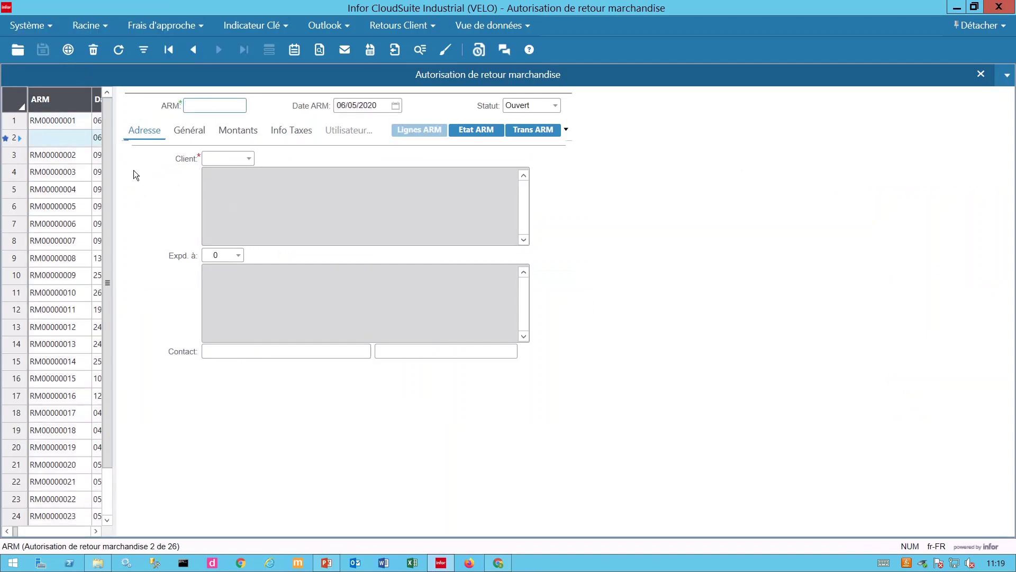
Step: Create a return authorization for customer 1, Super VTT, and save it
click(249, 160)
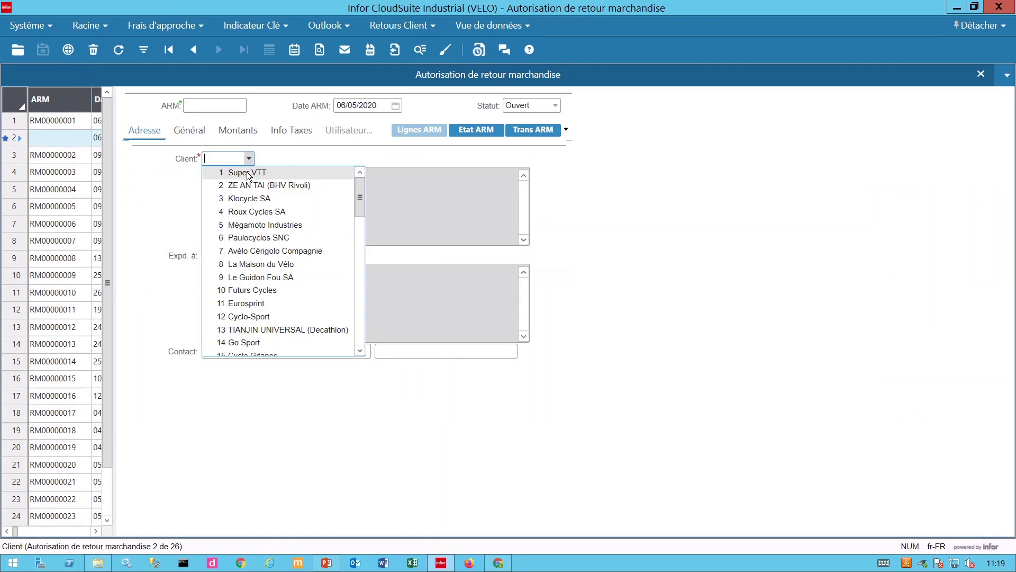
click(249, 173)
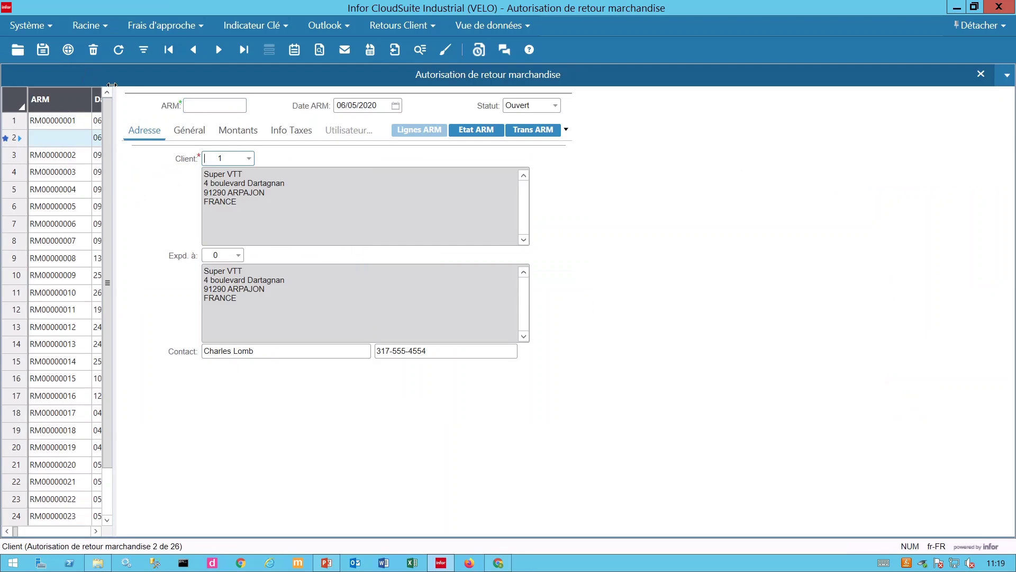
click(43, 51)
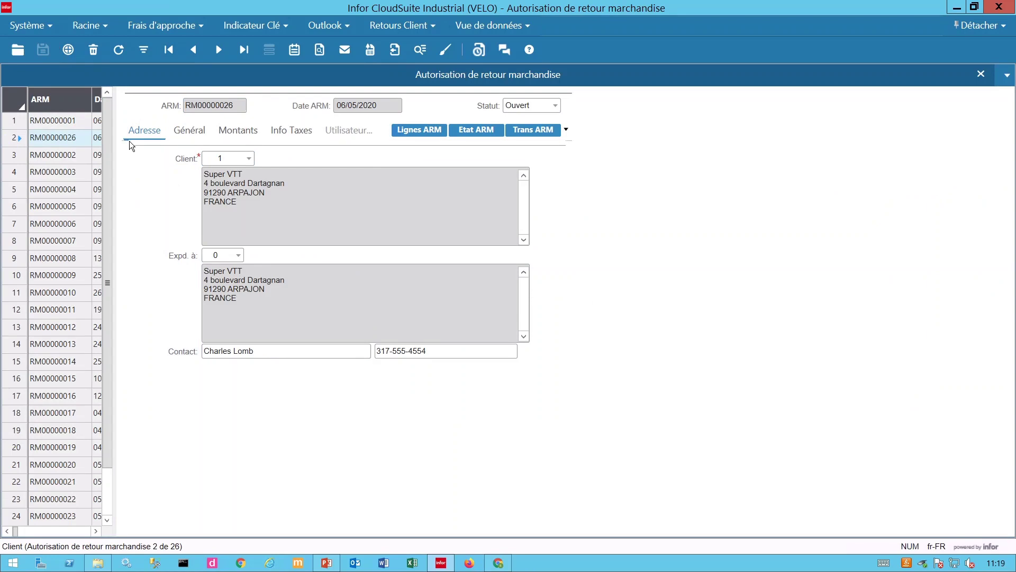
Step: Copy the new return authorization's ARM number and filter the form to show only that record
double_click(192, 107)
key(ctrl+c)
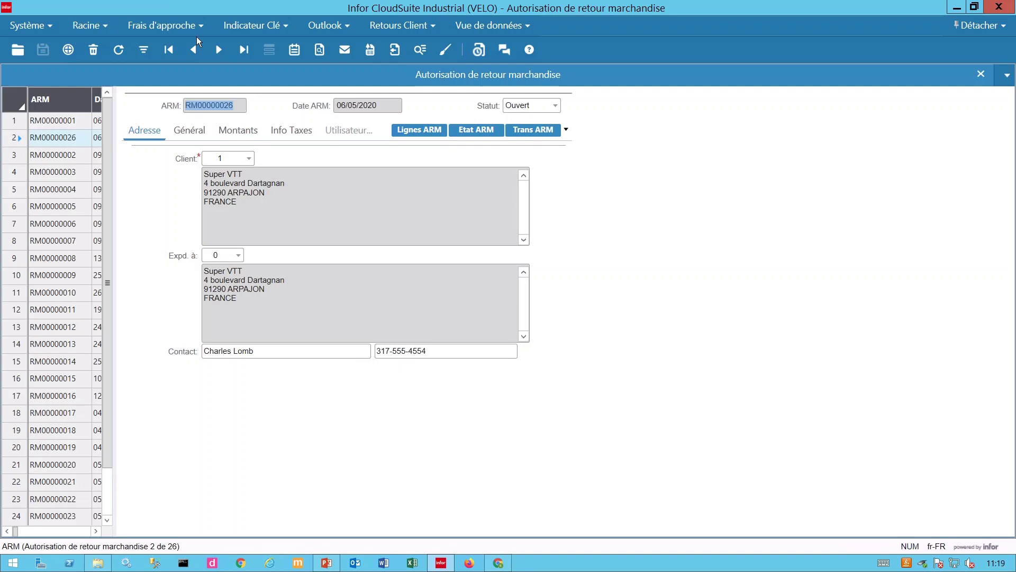
click(144, 50)
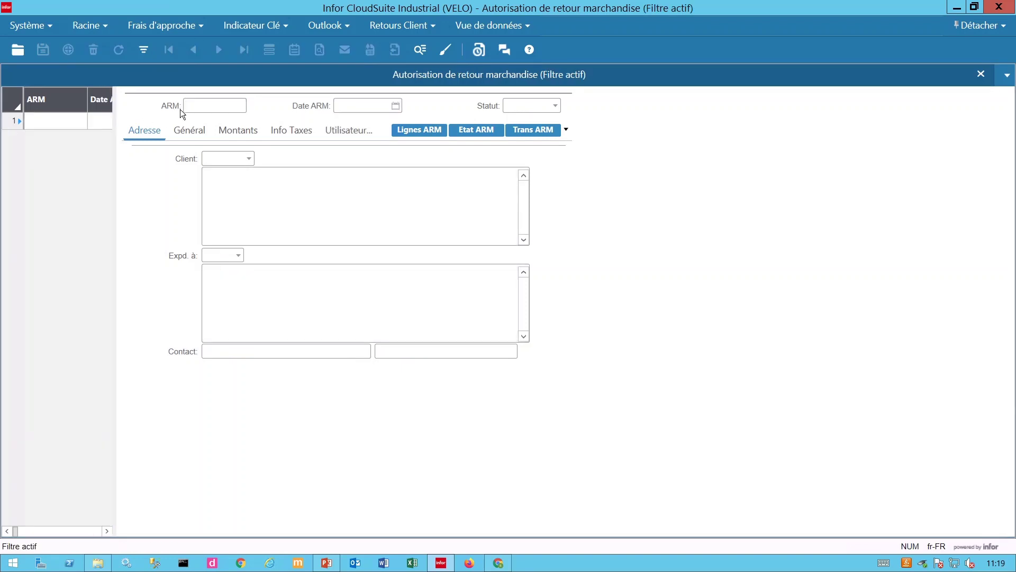
key(ctrl+v)
click(144, 50)
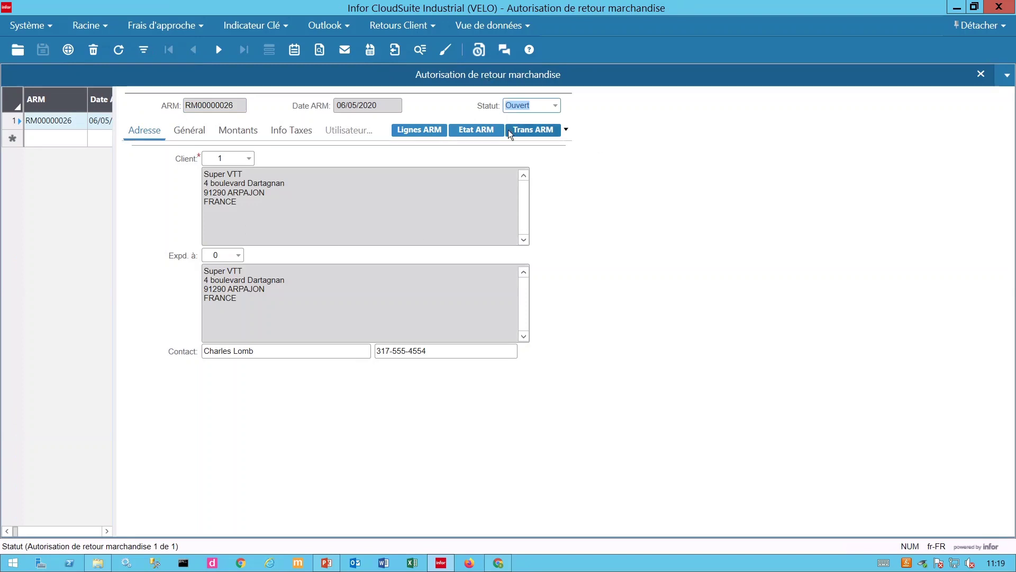
Step: Try the status Demandé on the return authorization, set it back to Ouvert, and review the available status options
click(556, 105)
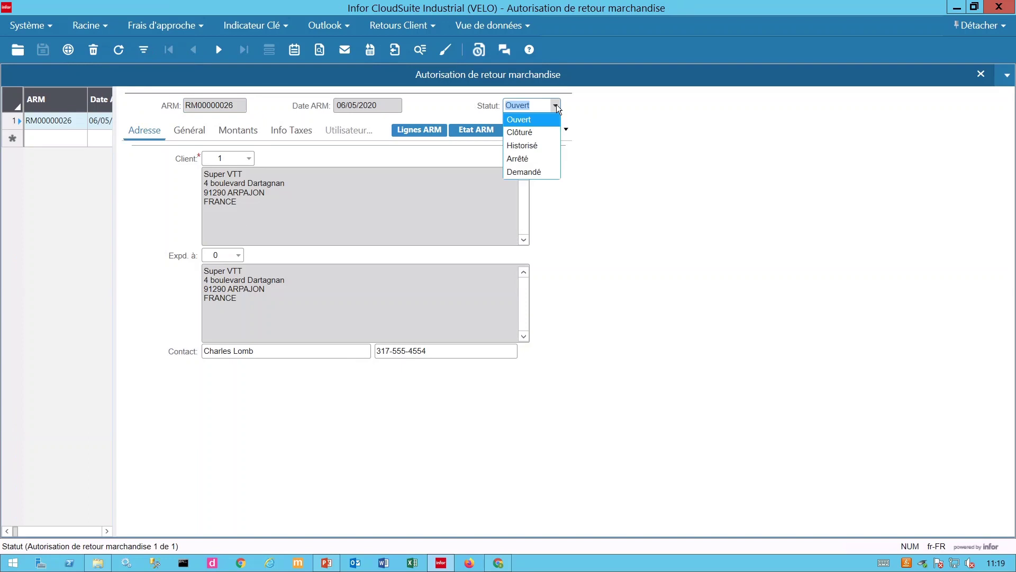
click(538, 176)
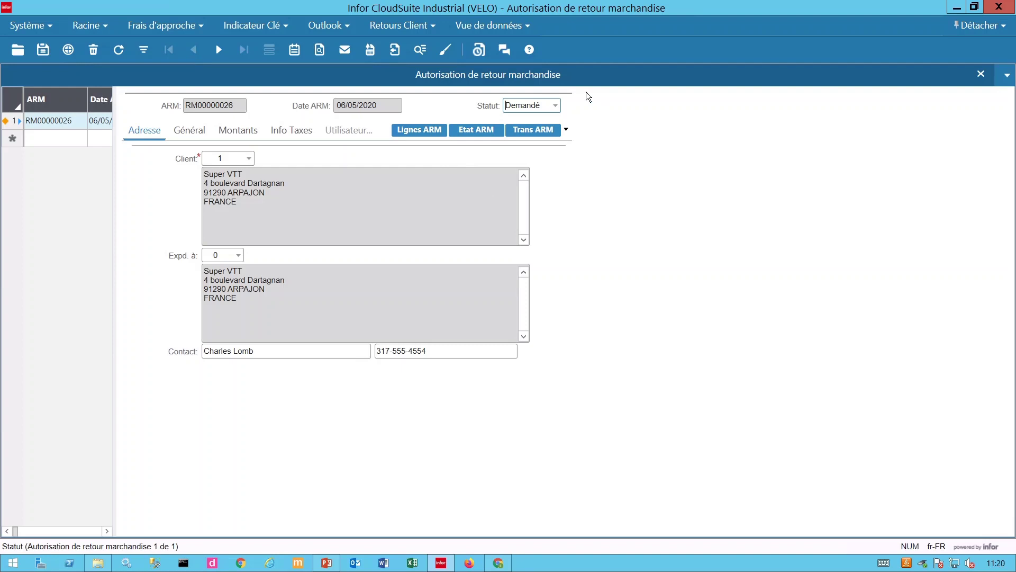
click(559, 107)
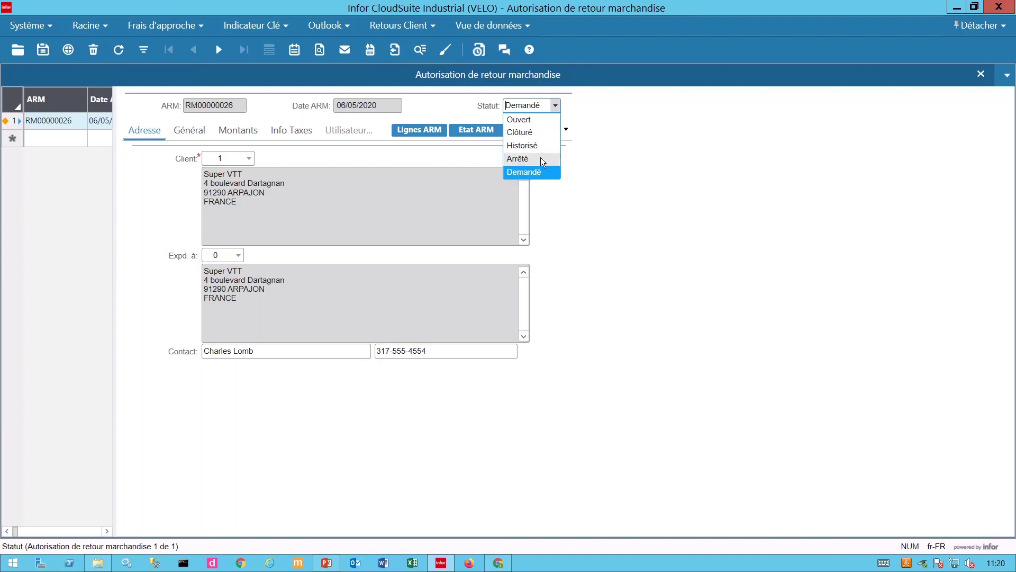
click(537, 120)
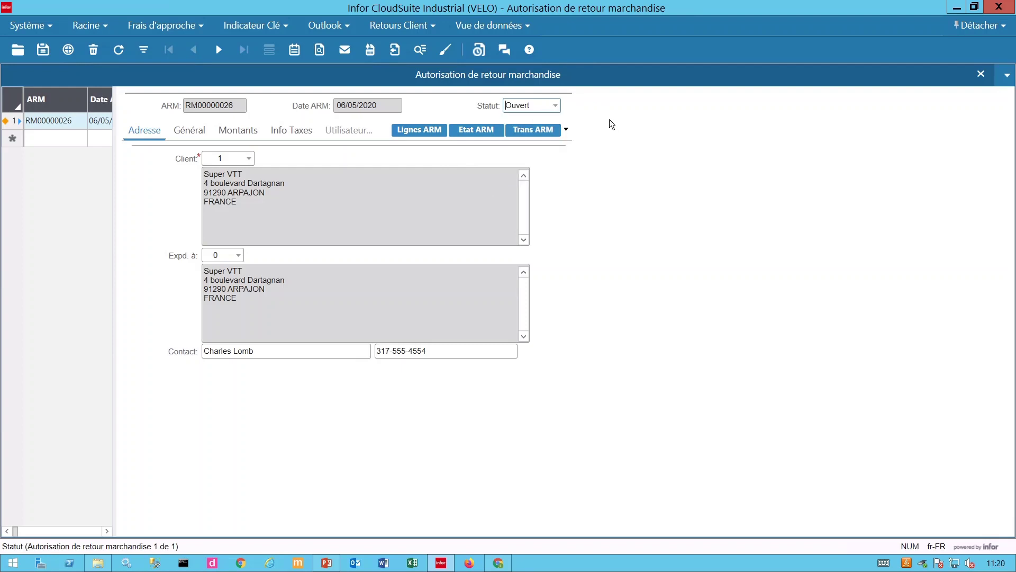
click(556, 104)
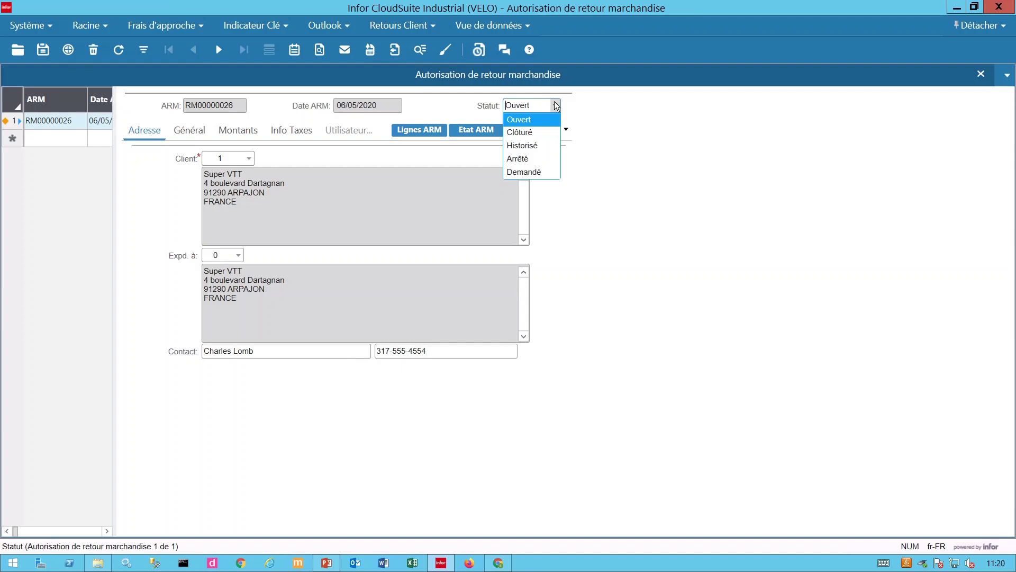
click(615, 111)
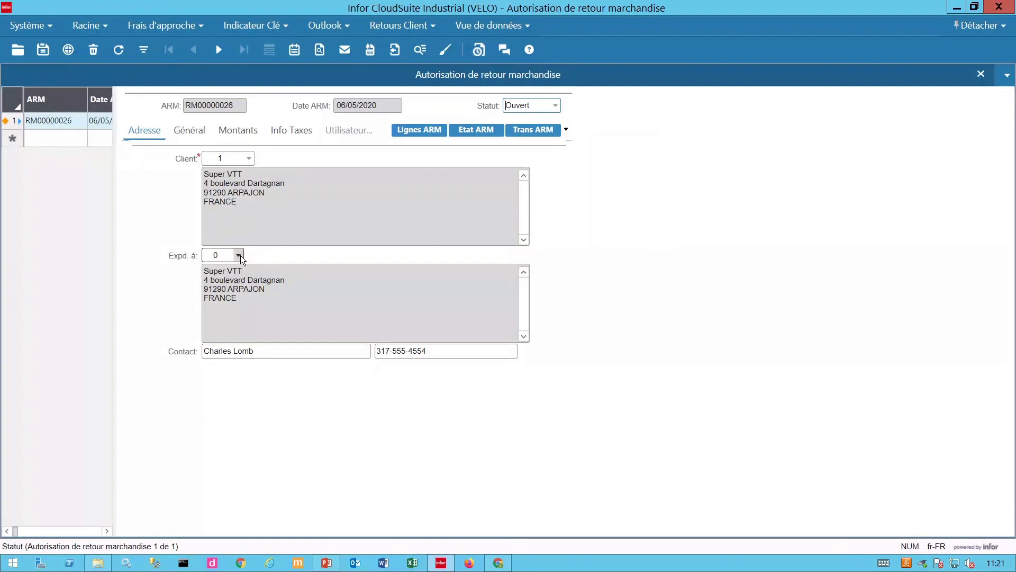
Step: Review the return authorization's general data, the available problem codes, and its amounts (Montants)
click(191, 135)
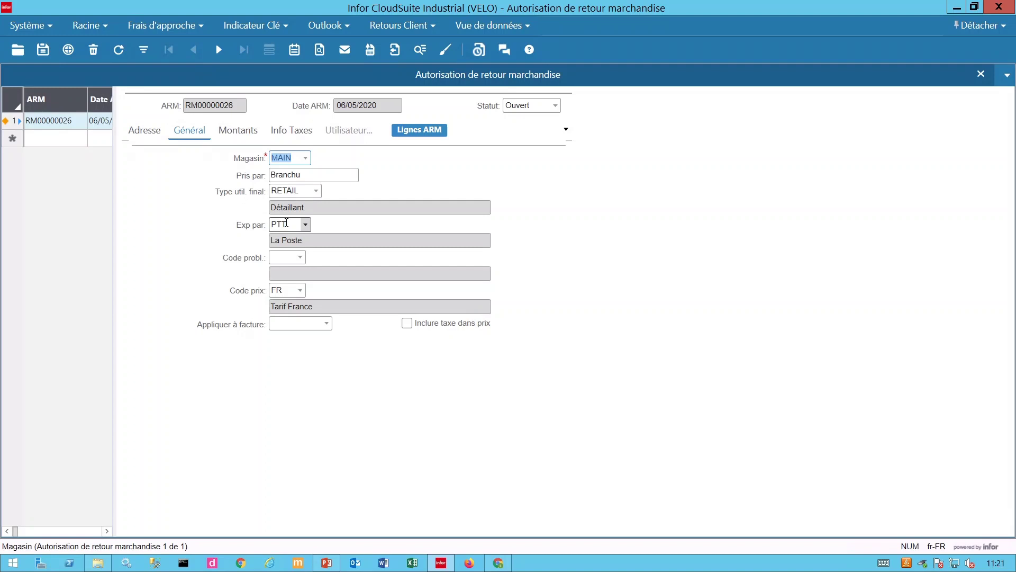
click(300, 258)
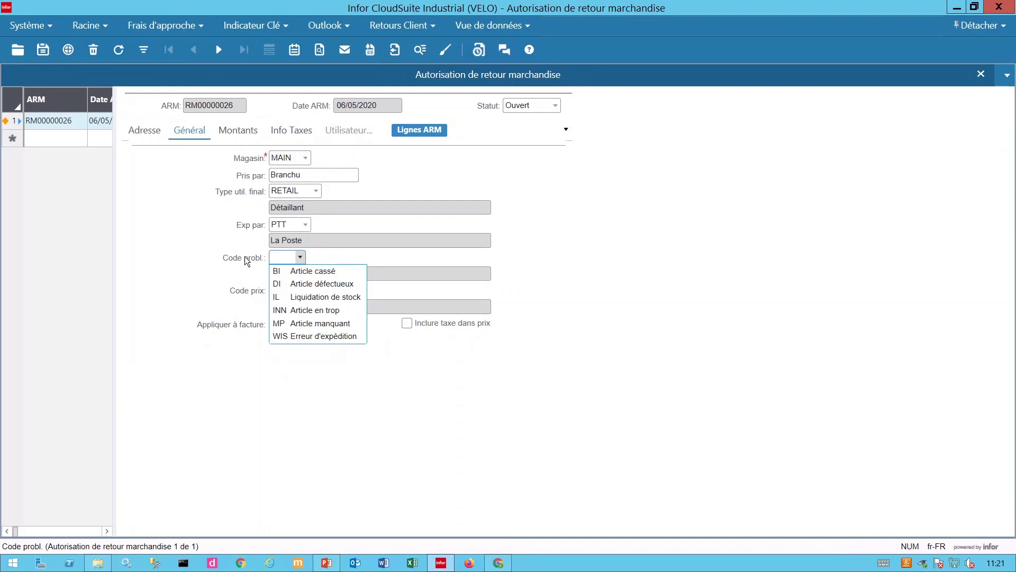
click(209, 256)
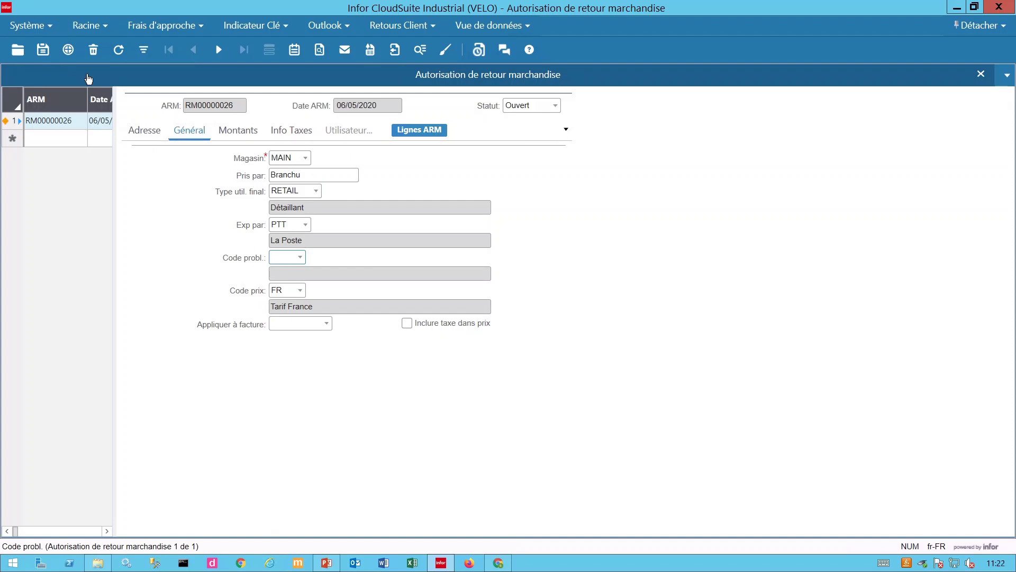
click(240, 139)
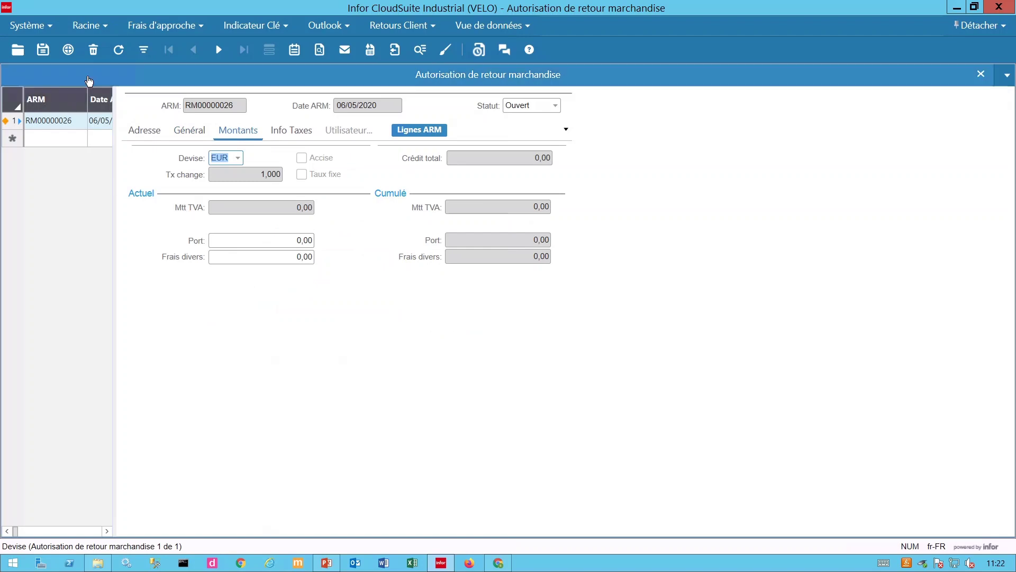
Step: Save the return authorization and open its linked return lines (Lignes d'ARM)
click(43, 50)
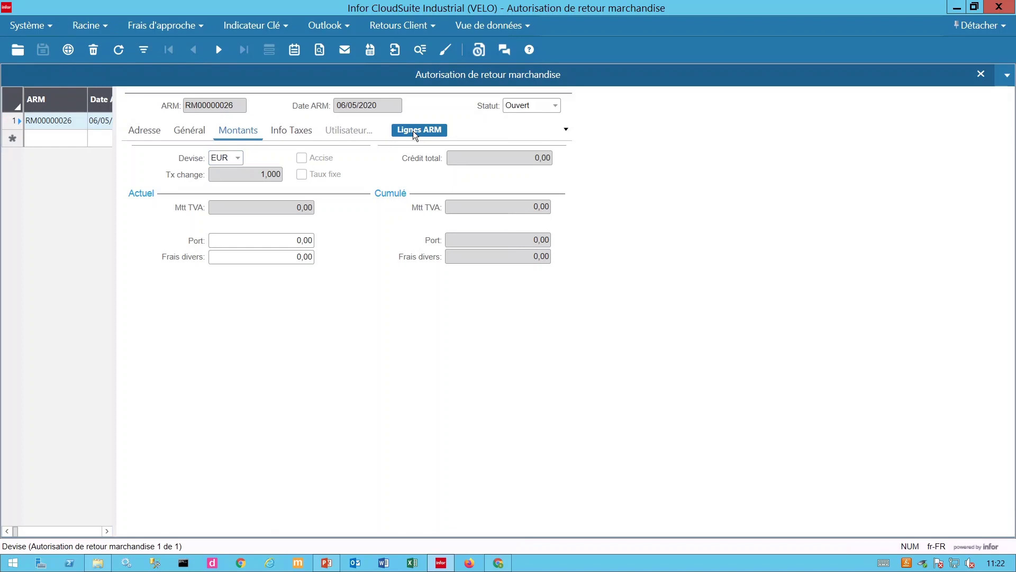
click(413, 132)
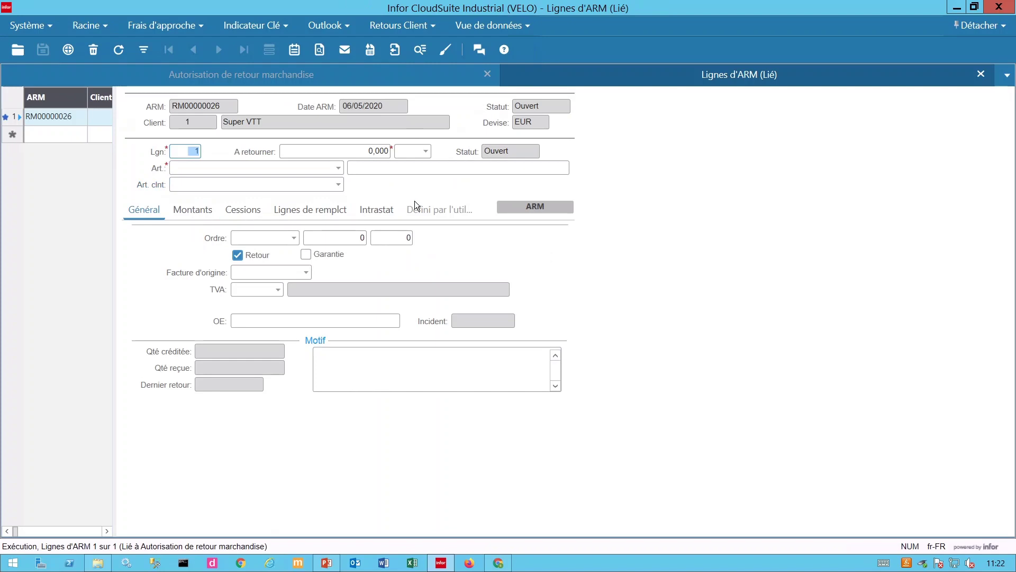
Step: Enter item XPROD-ACH on return line 1 with a quantity to return (A retourner) of 4
click(200, 166)
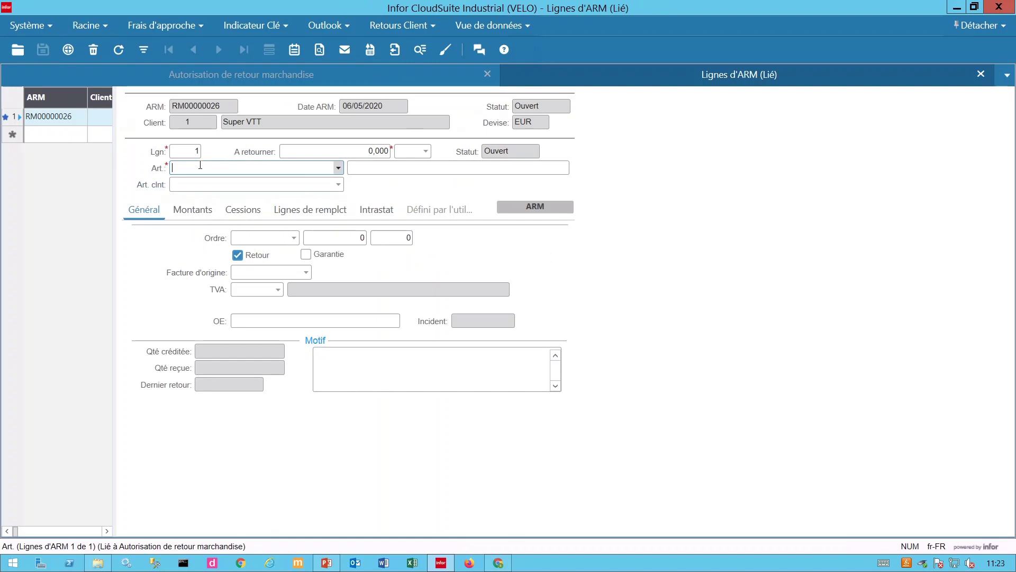
text(XPROD-ACH)
key(Tab)
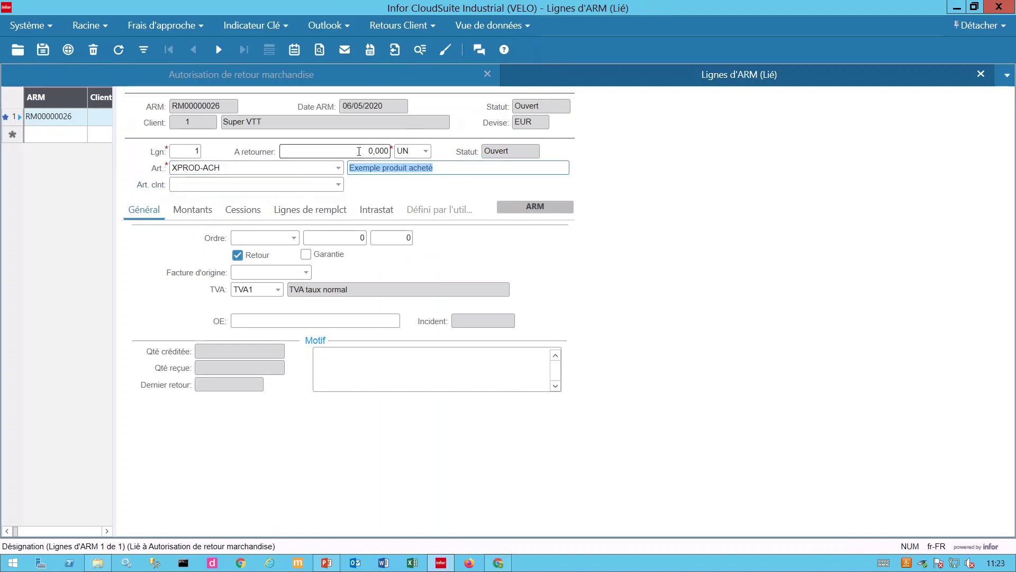
click(365, 151)
text(4)
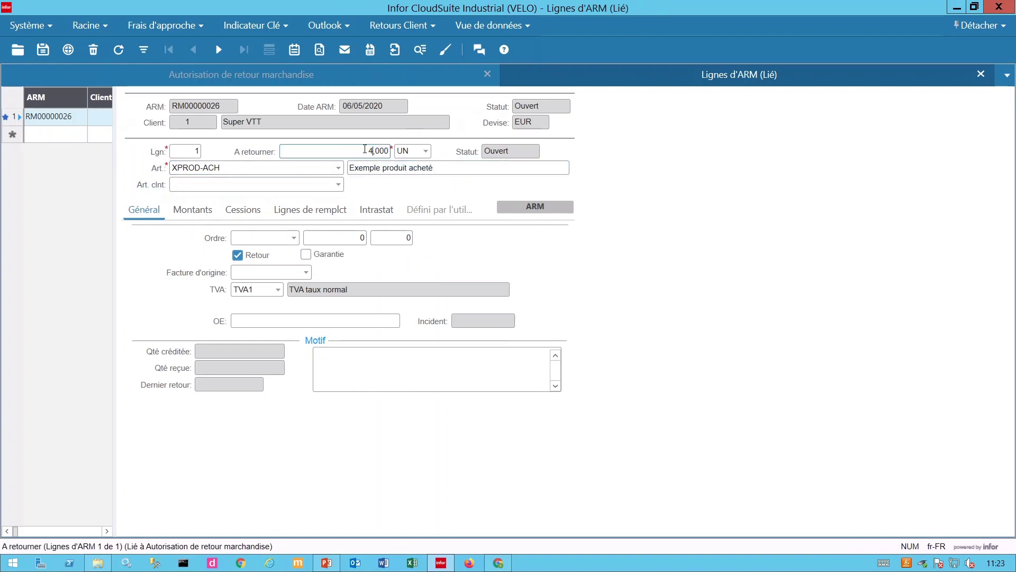
key(Tab)
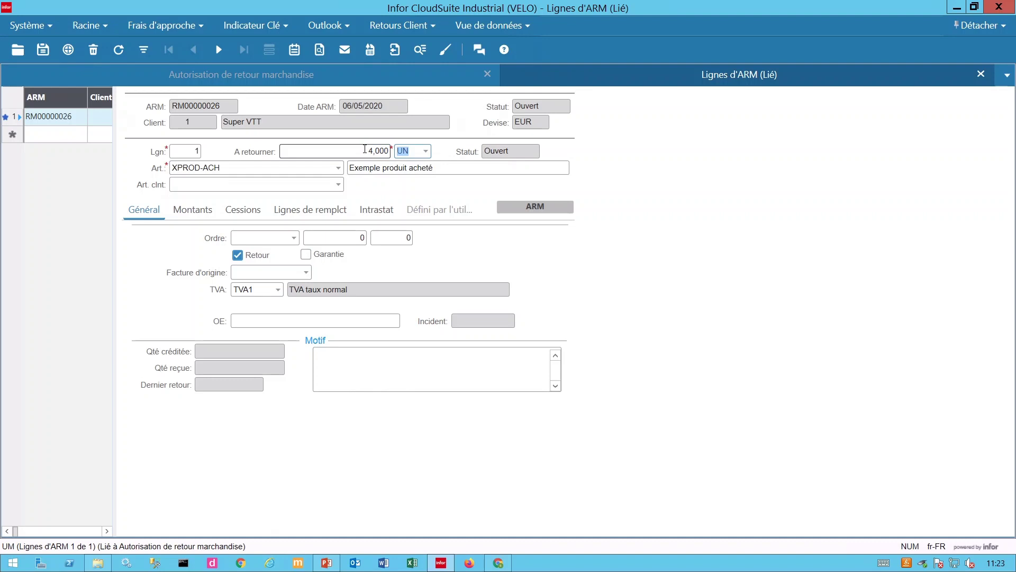
Step: Review the return line's price code and credit amounts (Montants), declining the recalculation
click(205, 211)
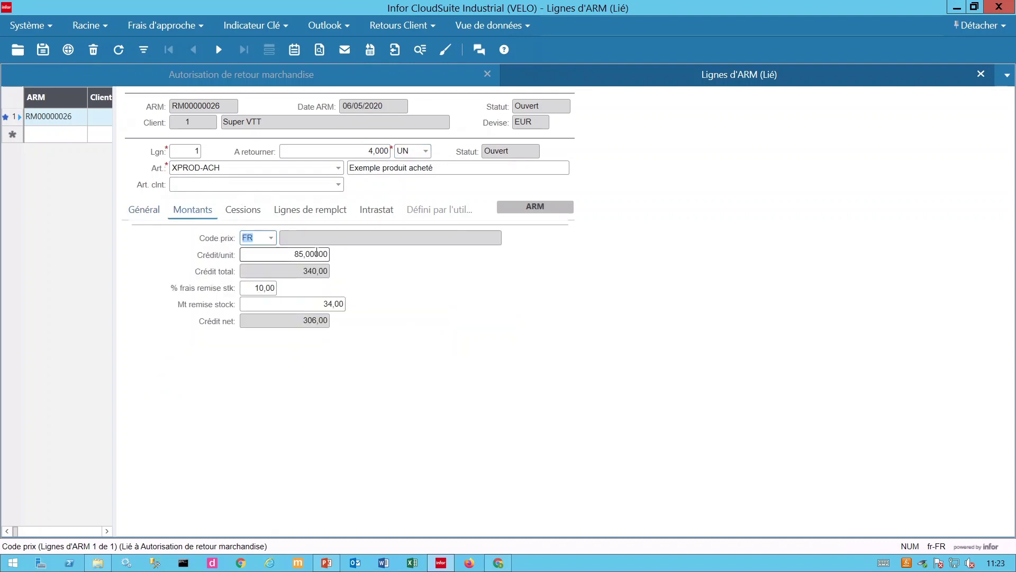
click(270, 254)
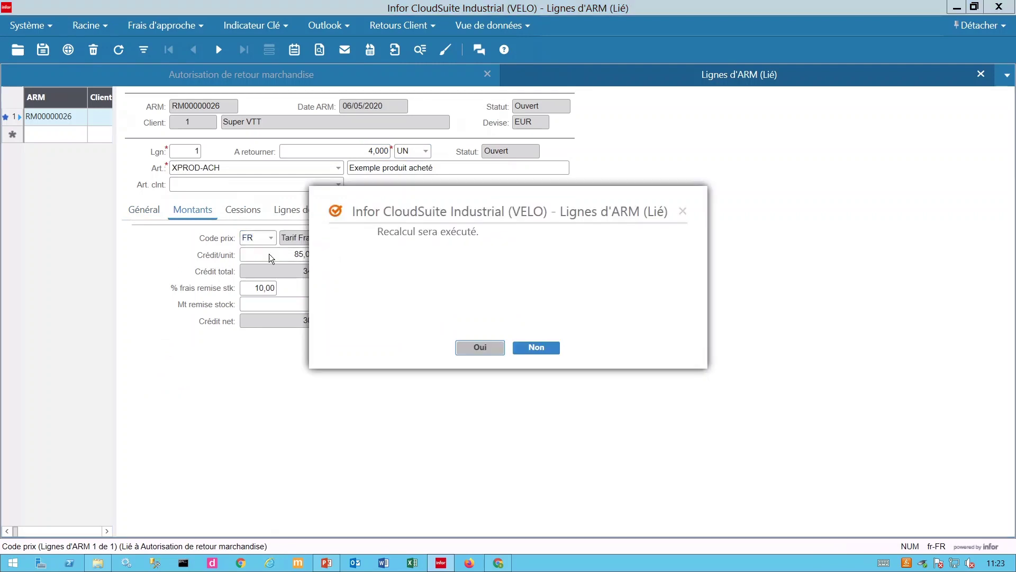
click(531, 349)
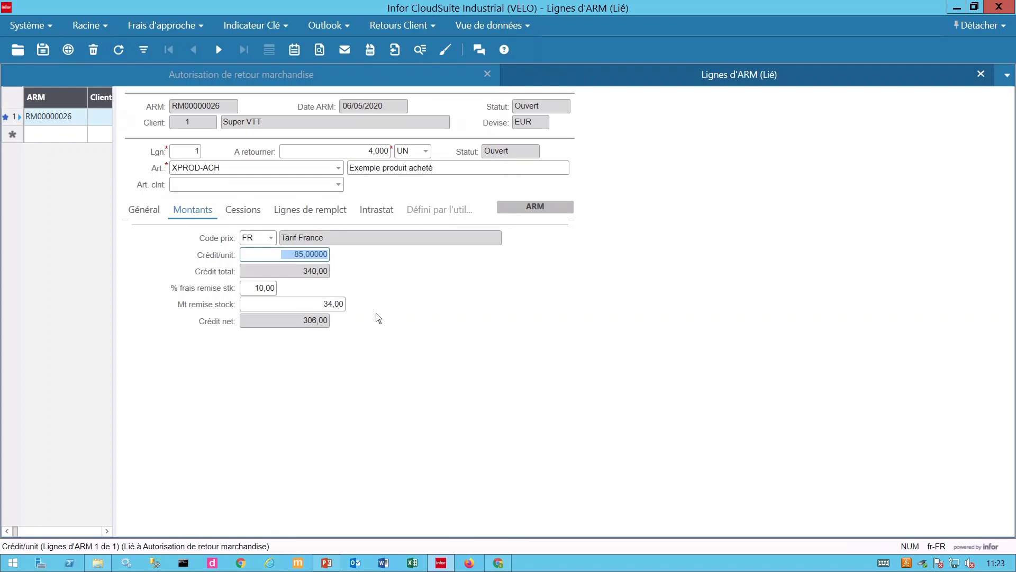
Step: Link the return line to line 1 of the customer's original order in the general data (Général)
click(155, 214)
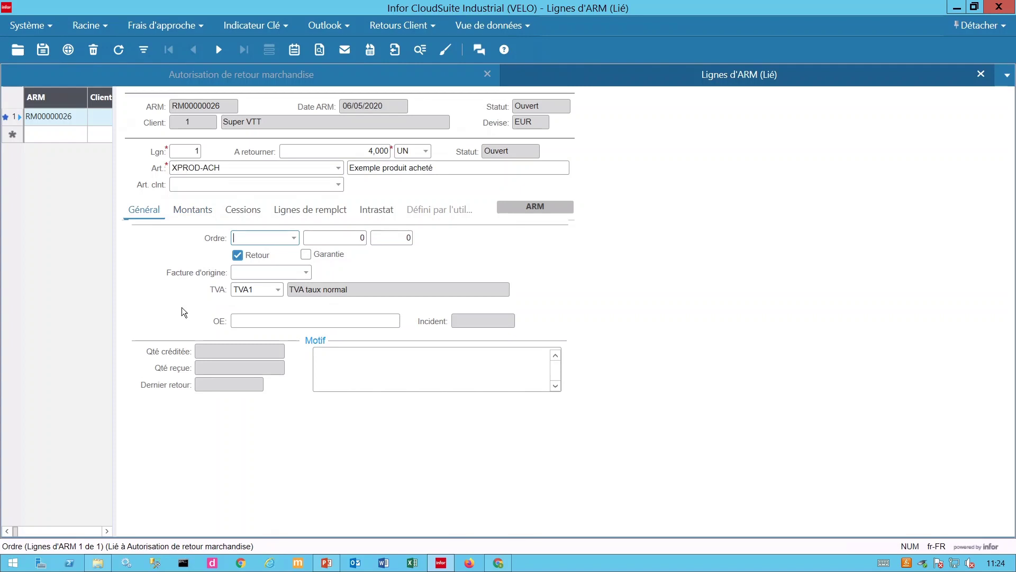
text(XRET*)
click(294, 238)
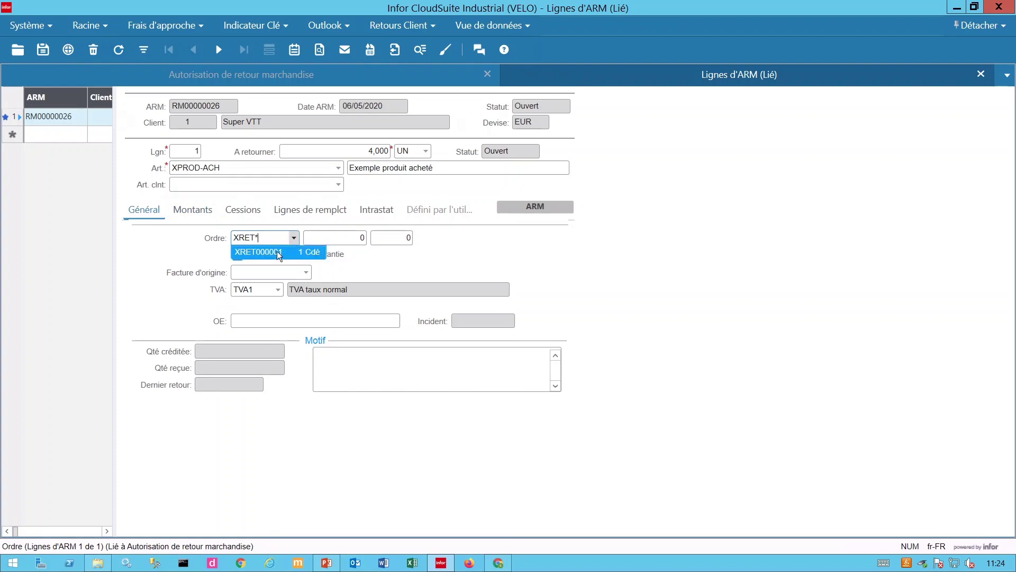
click(278, 251)
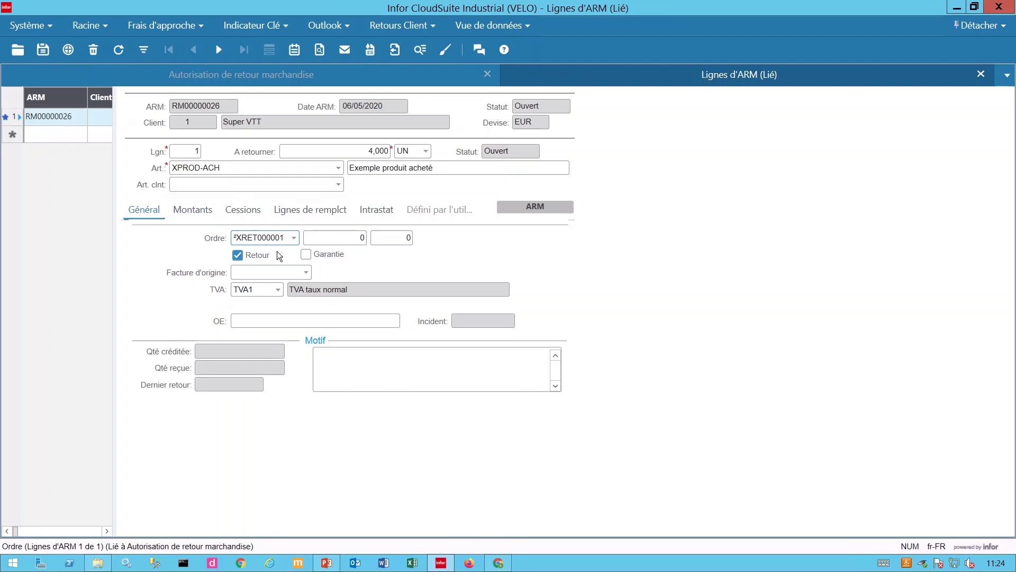
key(Tab)
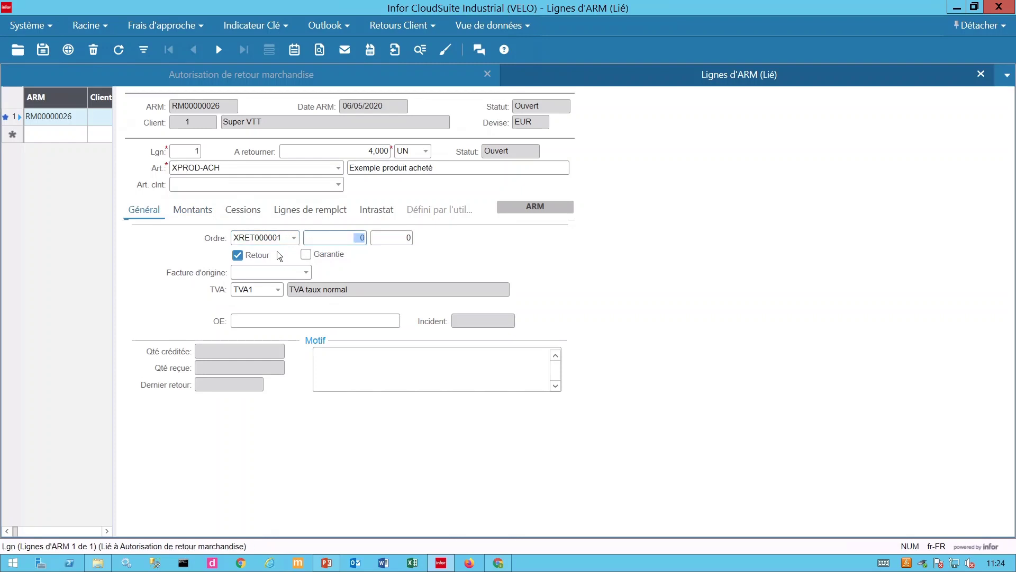
text(1)
key(Tab)
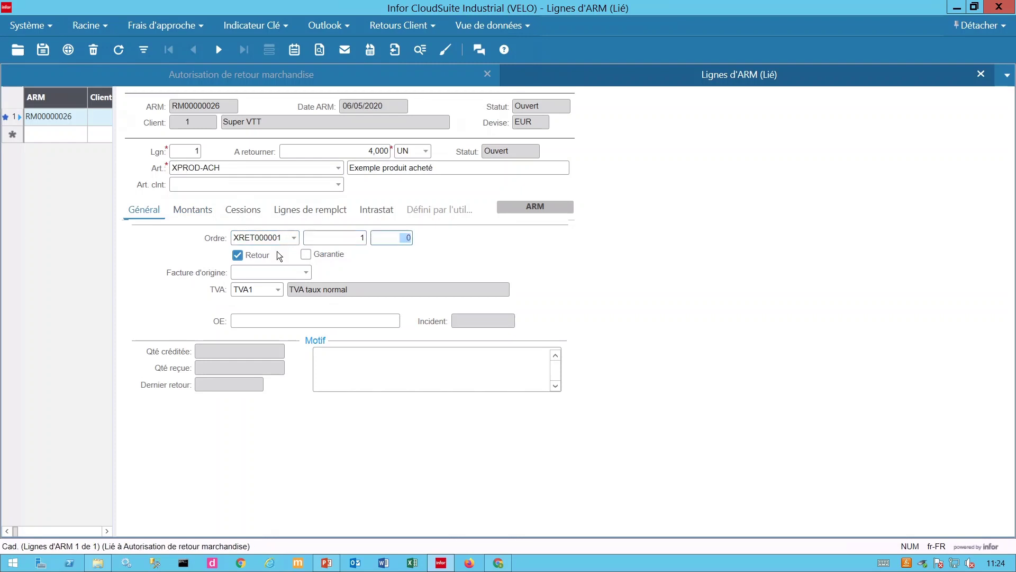
Step: Select the order's original invoice (Facture d'origine) for the return line and save it
click(308, 272)
click(296, 285)
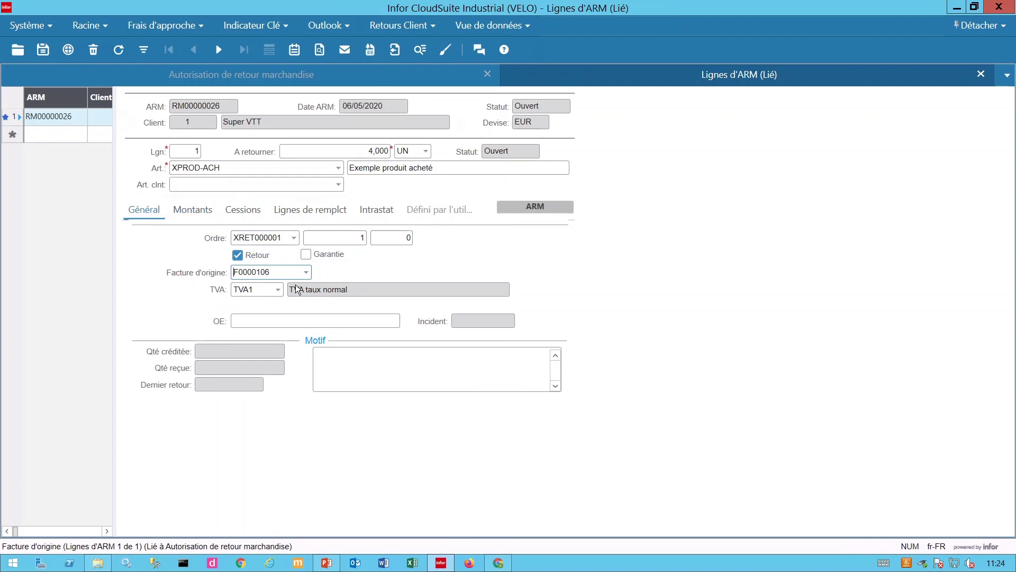
click(44, 53)
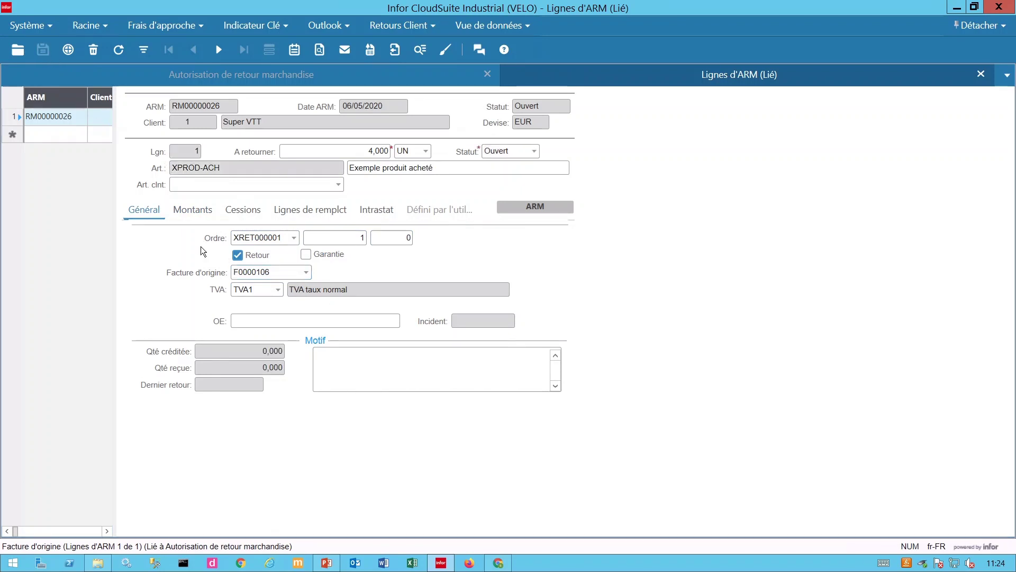
Step: Compare the saved line's credit amounts with its order and invoice references, check the received quantity, and close the return lines form
click(198, 209)
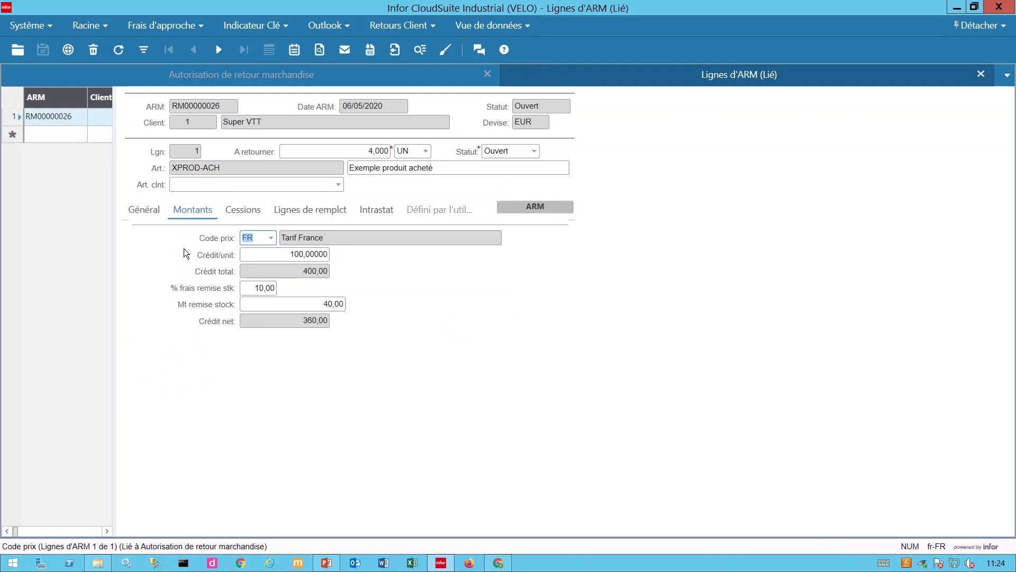
click(260, 253)
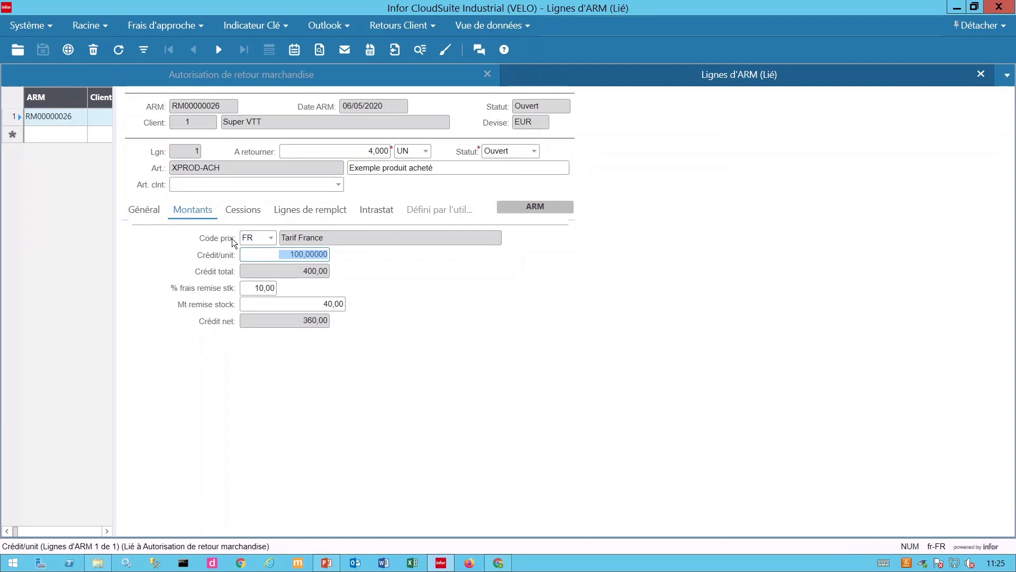
click(125, 210)
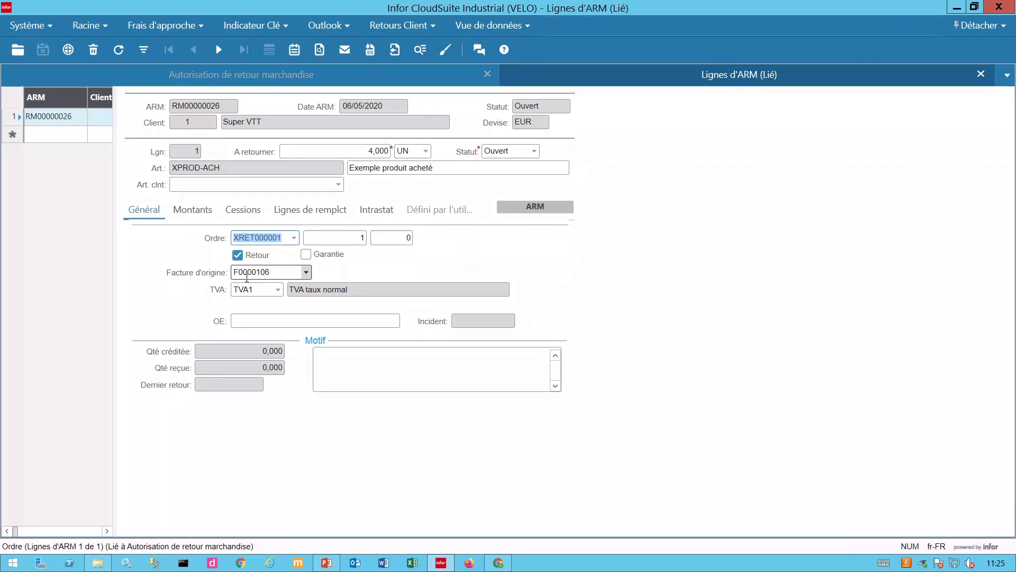
click(200, 217)
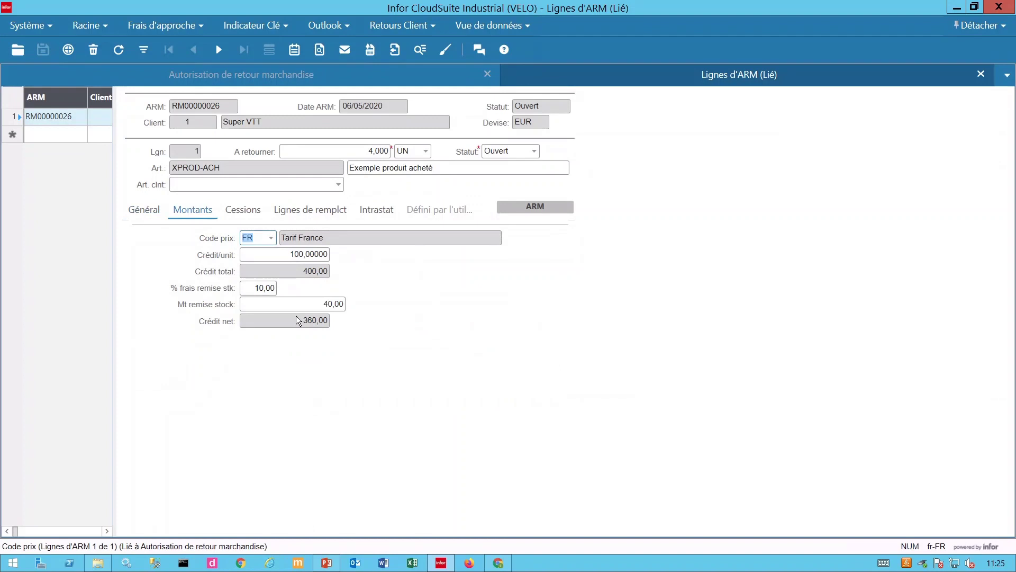
click(142, 211)
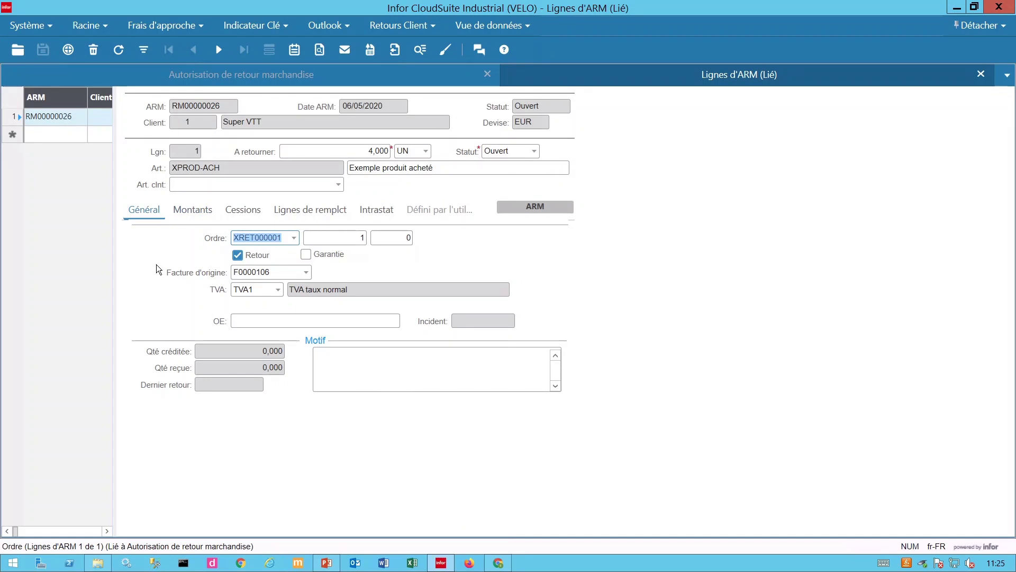
click(269, 367)
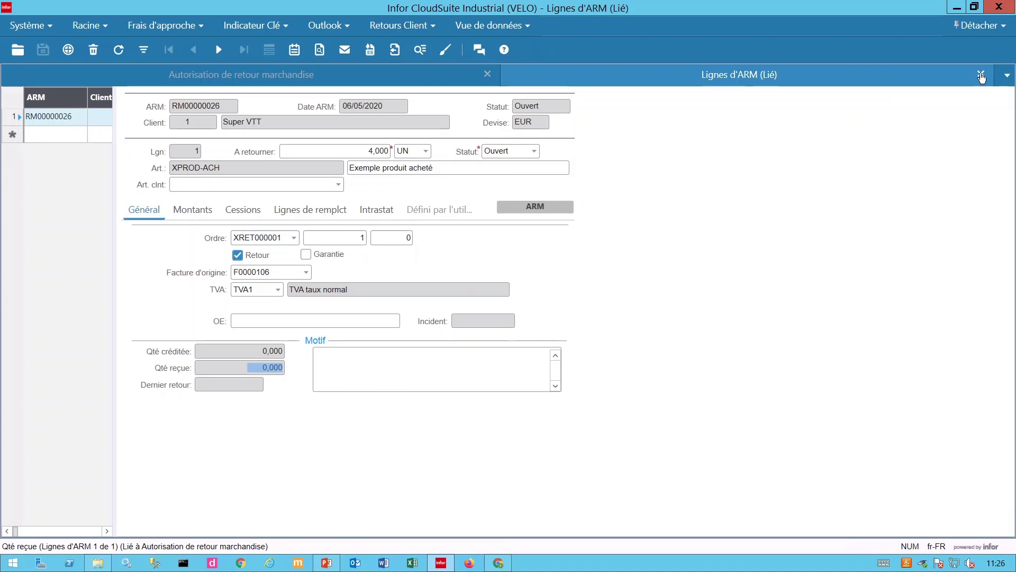
click(981, 75)
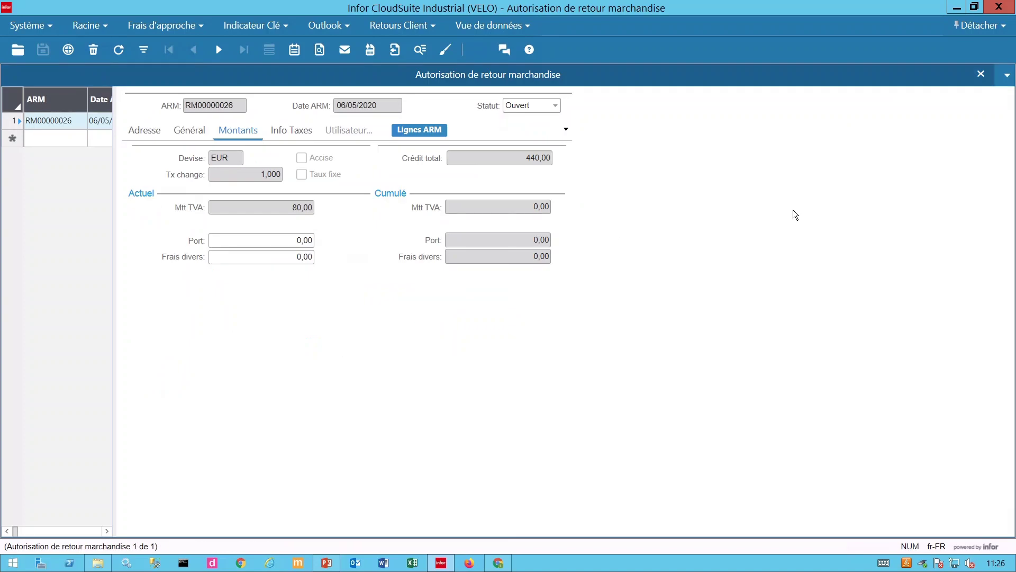
Step: Open the return transaction form (Trans retour d'ARM) and load the return authorization by its ARM number
click(432, 26)
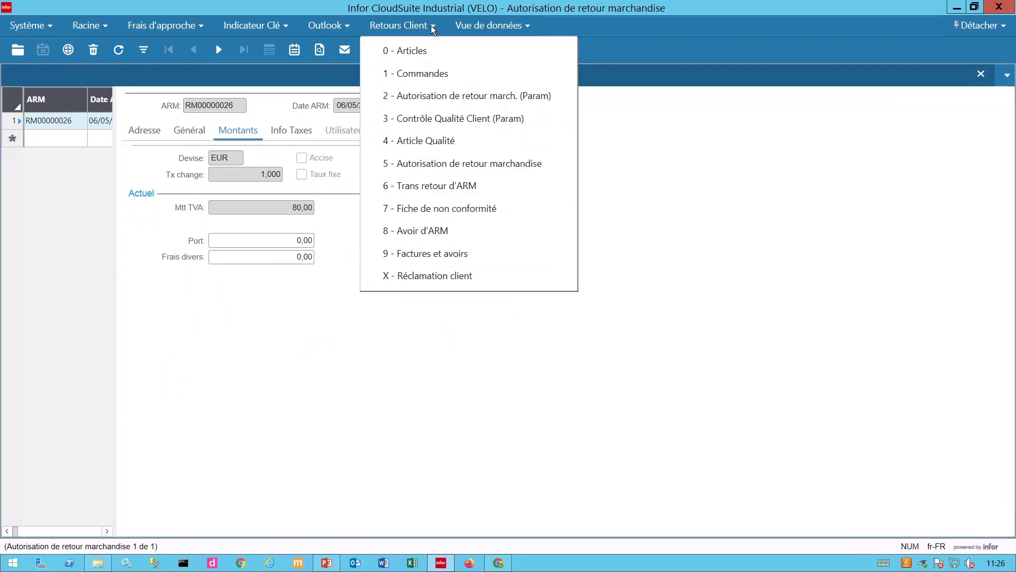
click(433, 186)
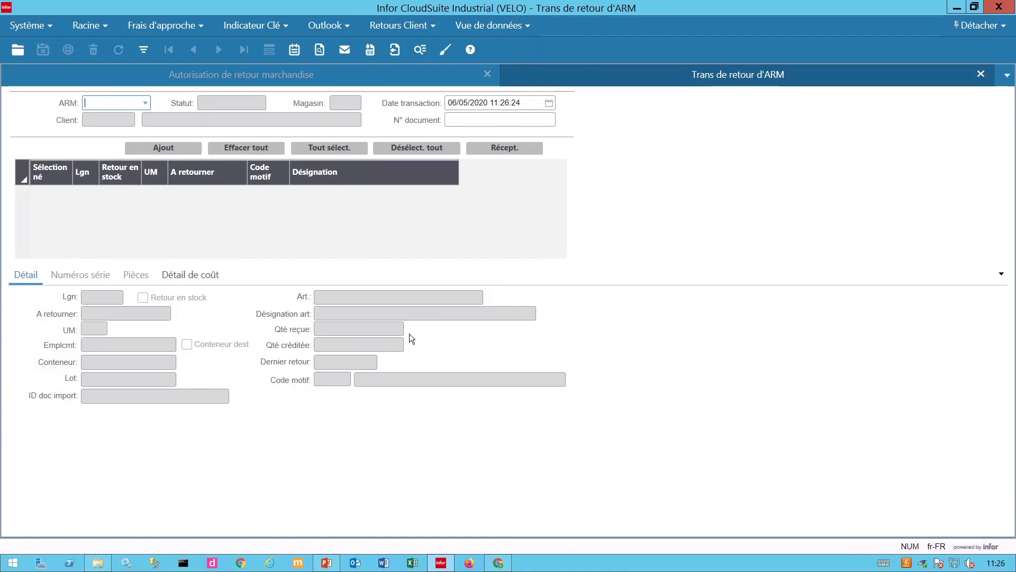
click(183, 86)
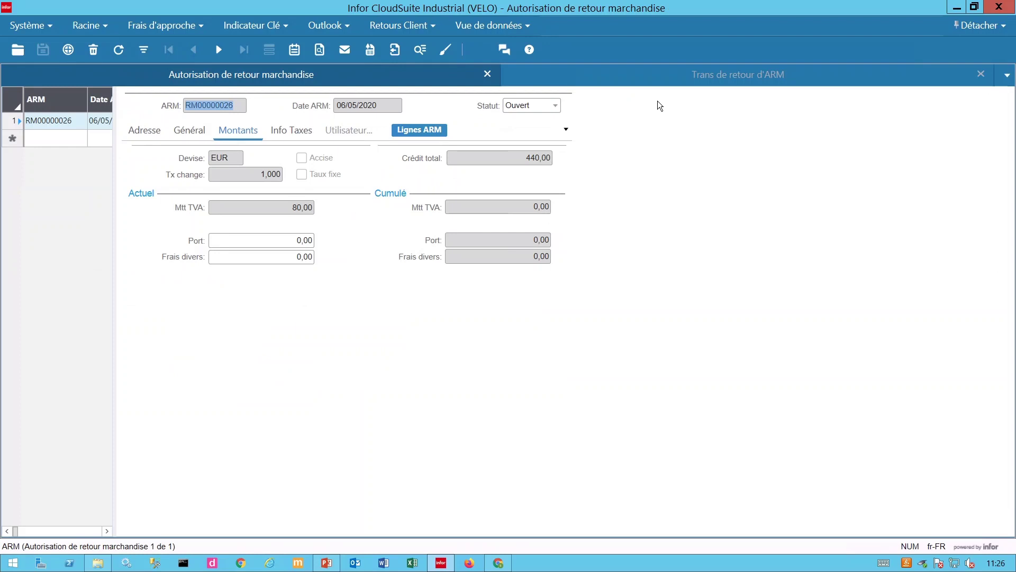
click(702, 78)
click(107, 105)
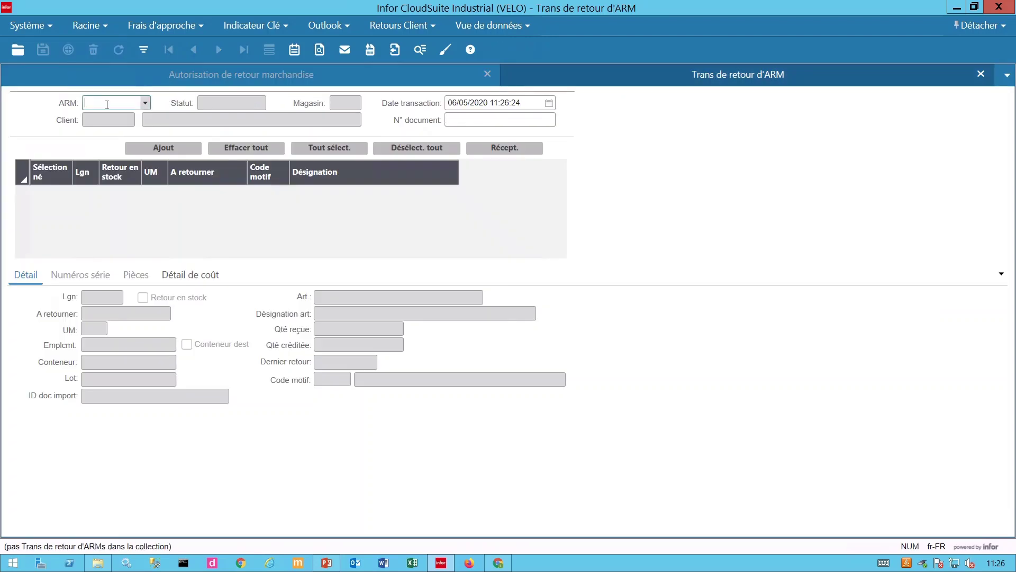
text(RM00000026)
key(Tab)
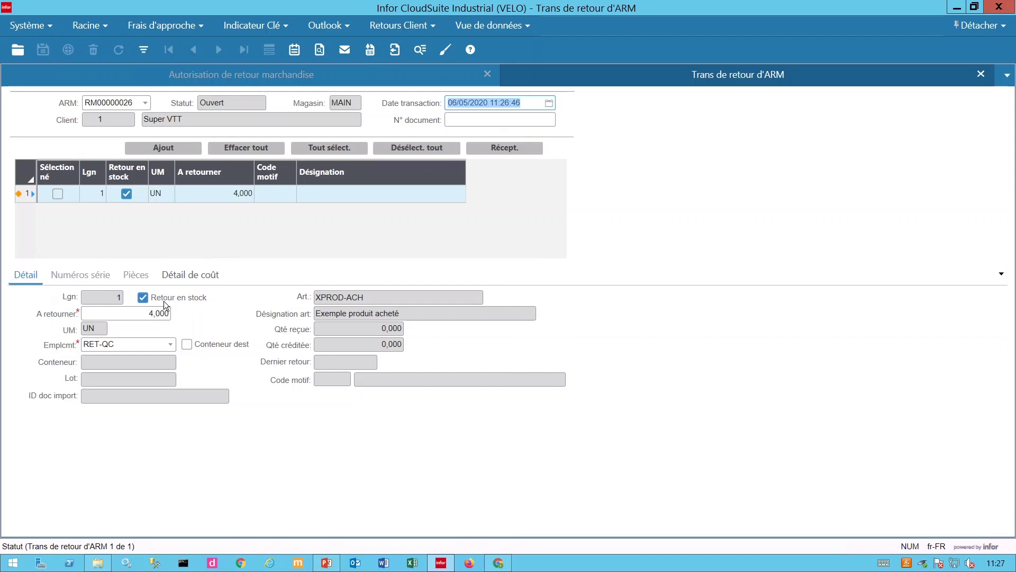
Step: Select return line 1, post its receipt of 4 units into location RET-QC, and acknowledge the resulting messages
click(59, 194)
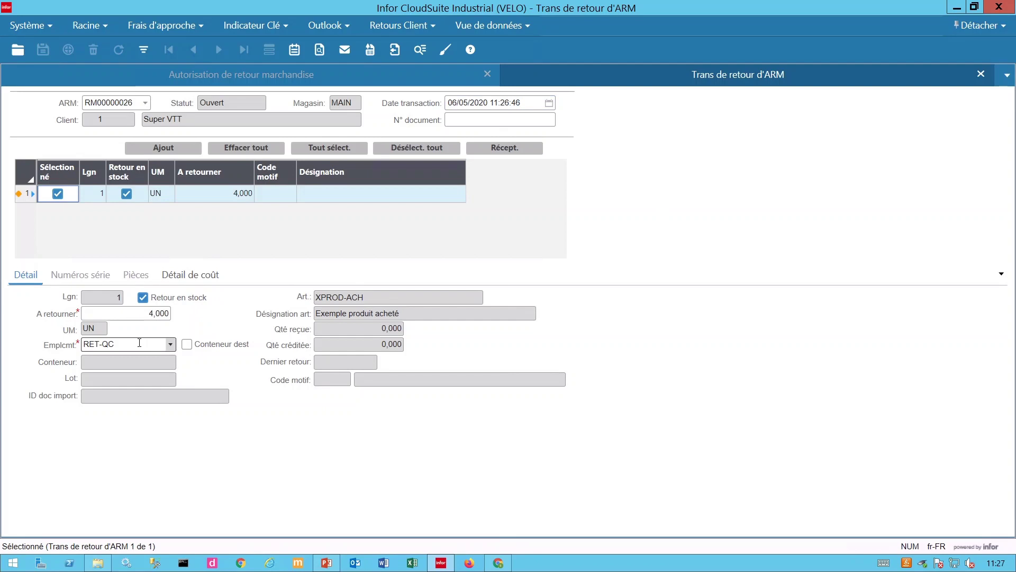
click(508, 147)
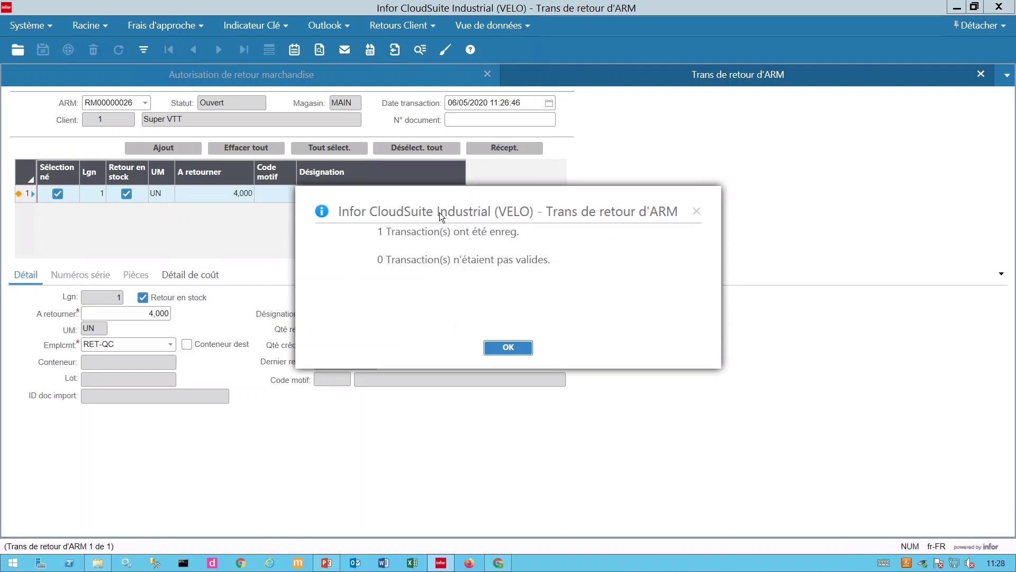
click(504, 347)
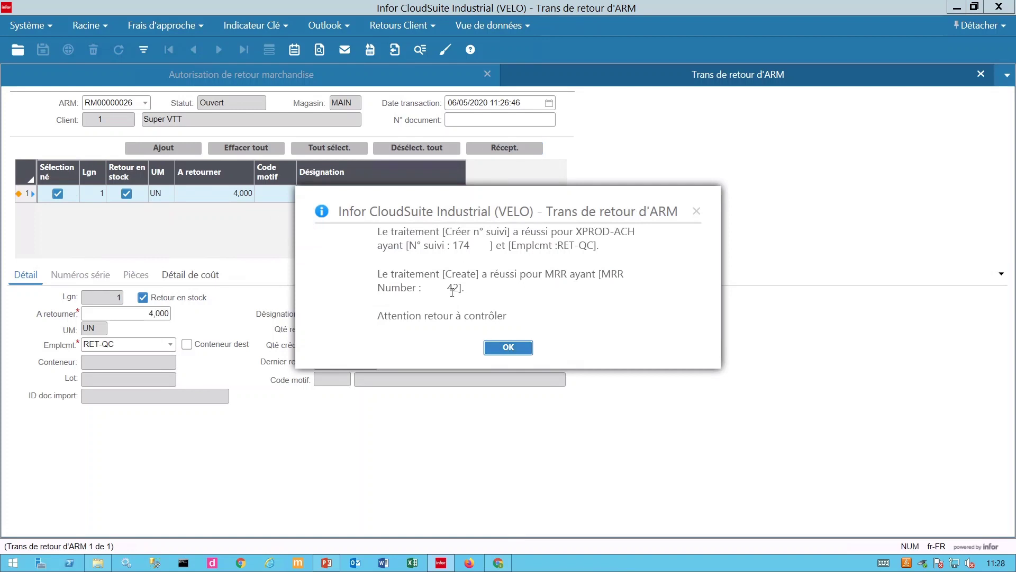
drag(444, 289, 468, 288)
drag(531, 318, 374, 321)
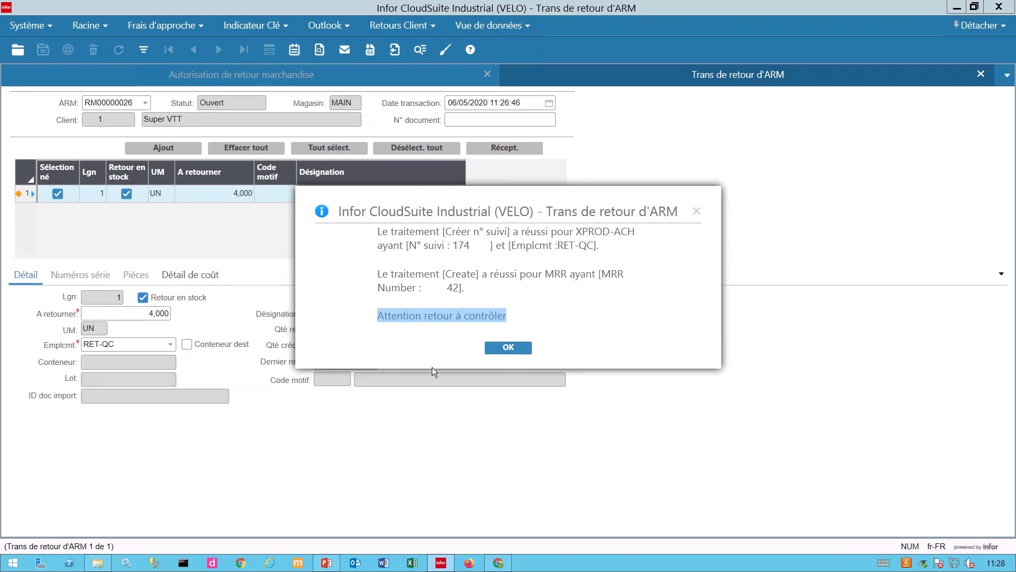
click(508, 347)
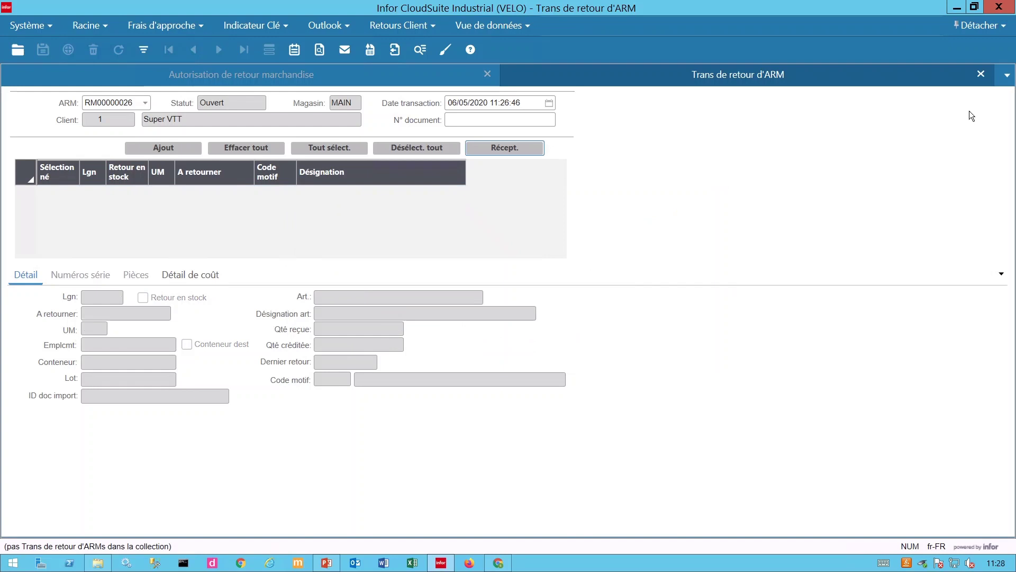
Step: Close the return transaction form, reopen the authorization's return lines, and check the received quantity (Qté reçue)
click(985, 77)
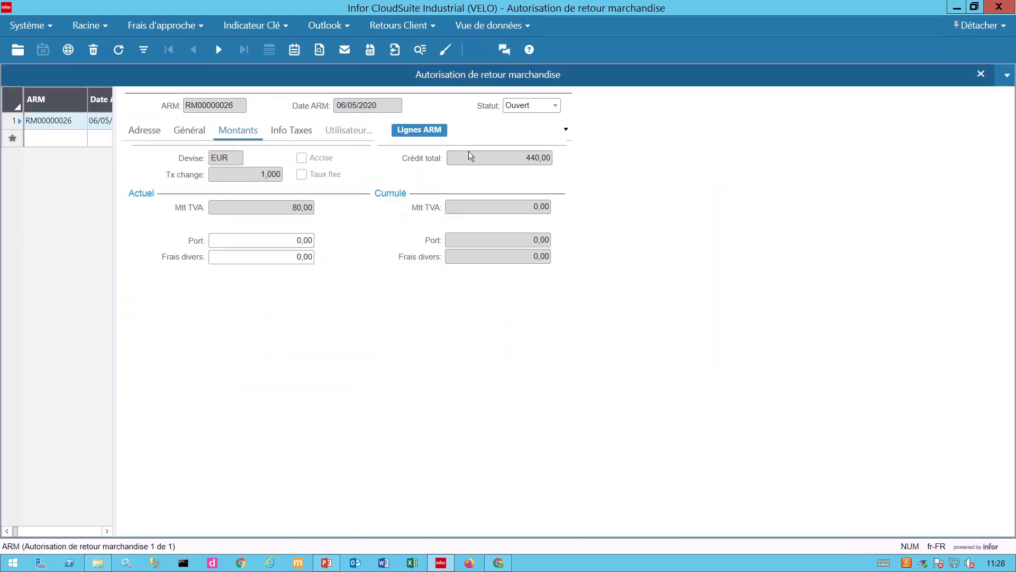
click(419, 130)
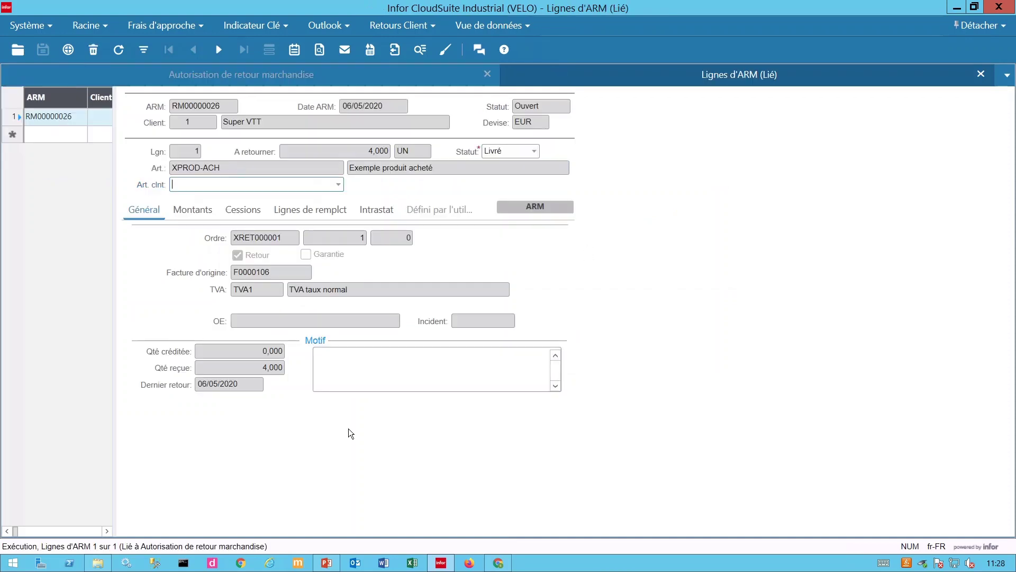
click(278, 366)
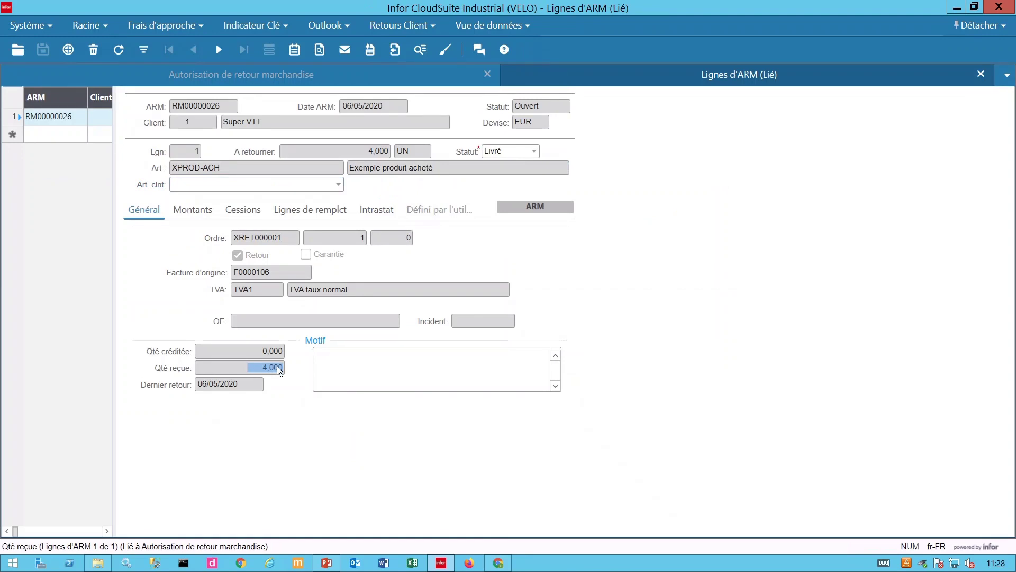
Step: Open the non-conformity form (Fiche de non conformité) and load its existing records
click(524, 26)
click(458, 24)
click(439, 25)
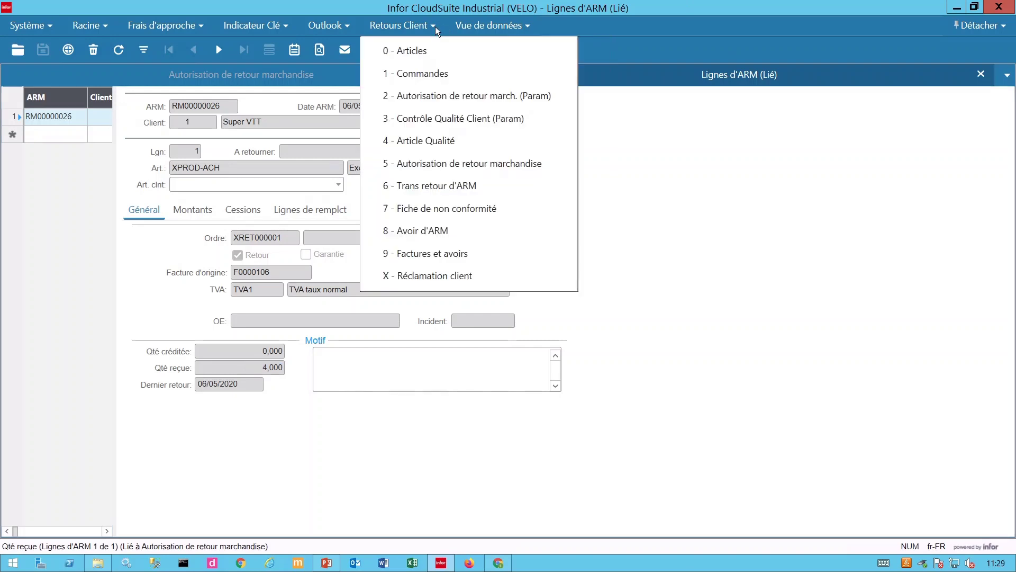
click(469, 207)
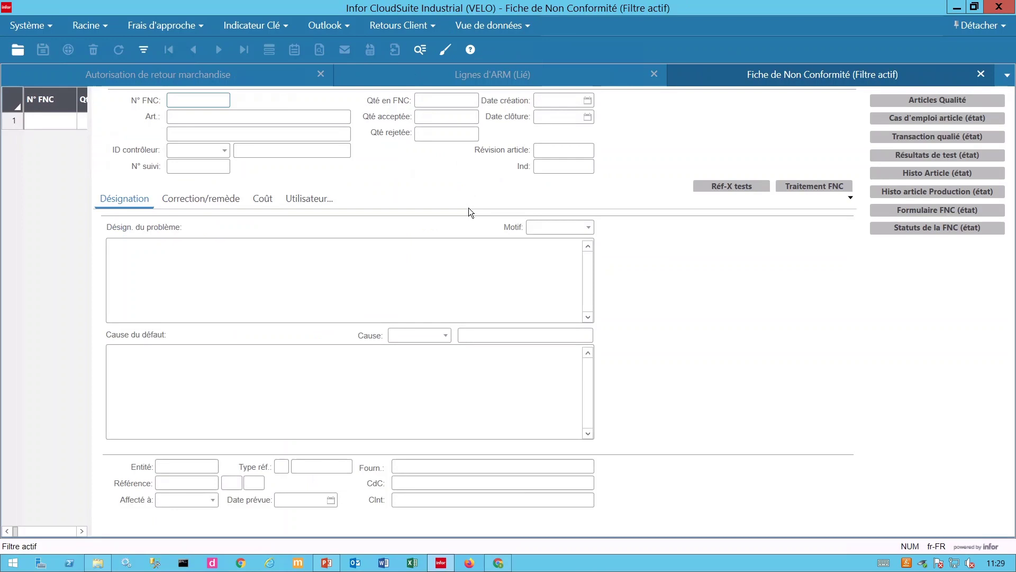
click(144, 50)
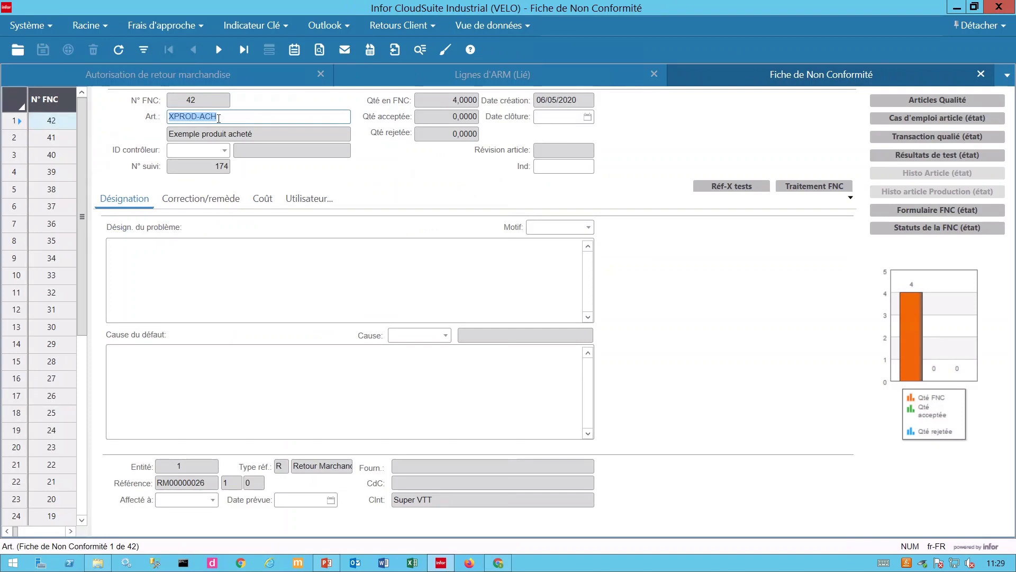
Step: Review the newest non-conformity record's return reference, problem description and correction/remedy sections
click(207, 482)
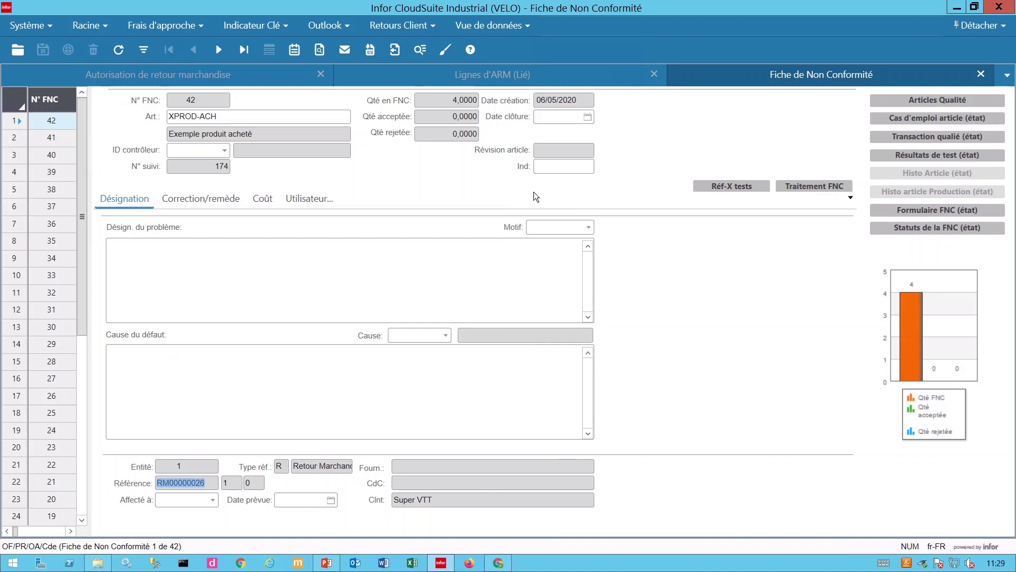
click(295, 270)
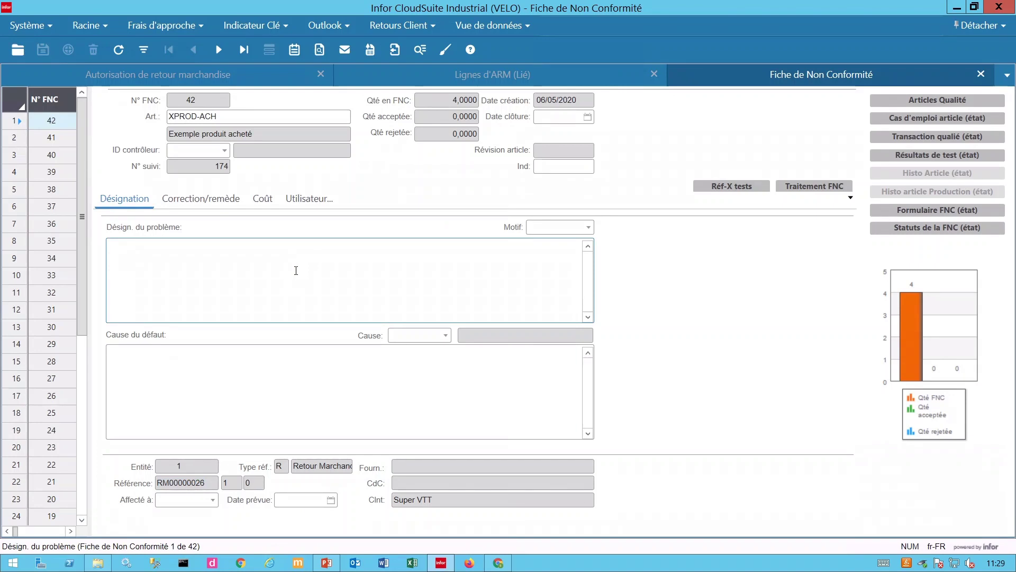
click(229, 202)
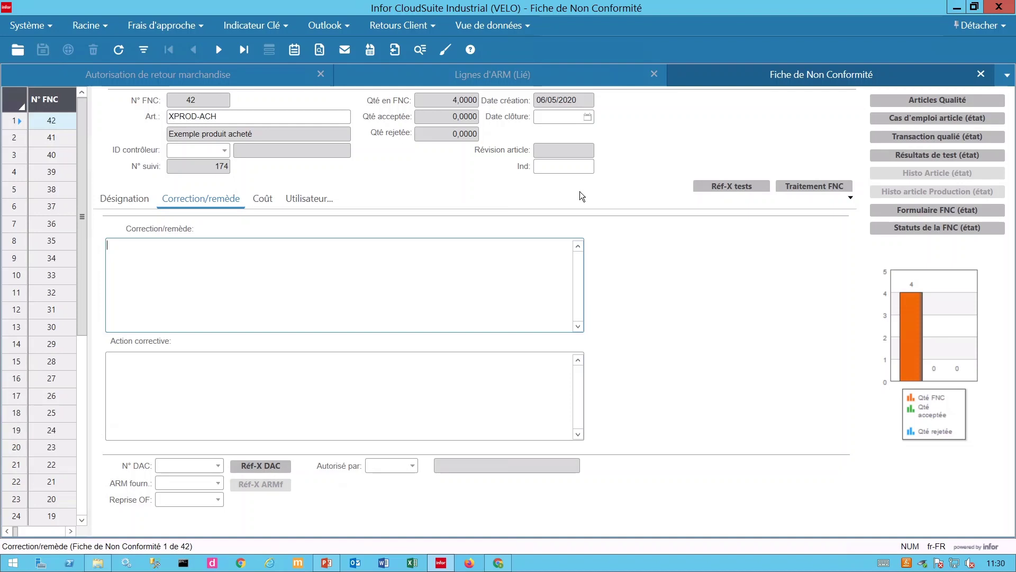
Step: Open the non-conformity processing (Traitement FNC), choose inspector 1, and accept 1 unit with reason OK and treatment STOCK
click(814, 186)
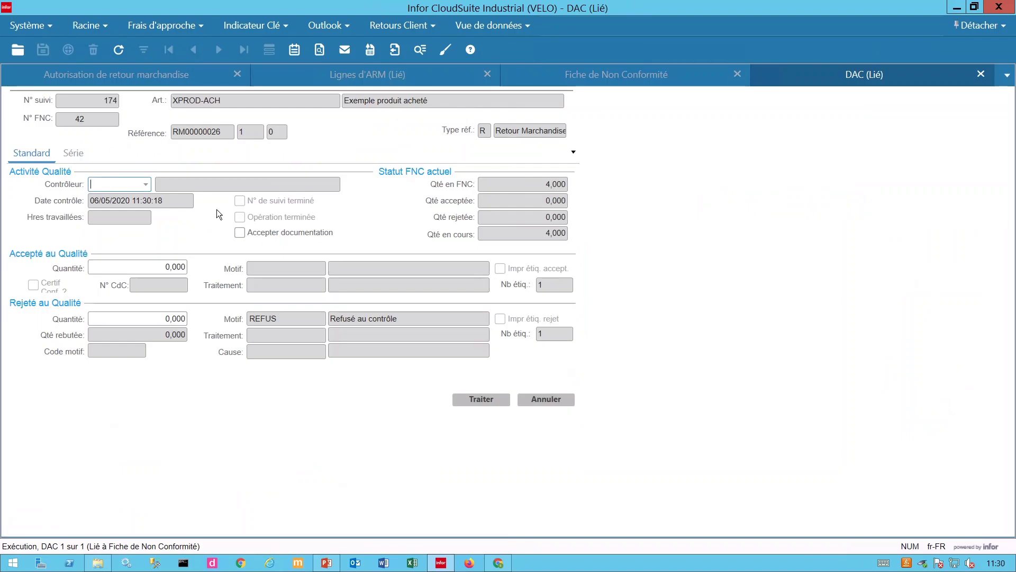
click(146, 185)
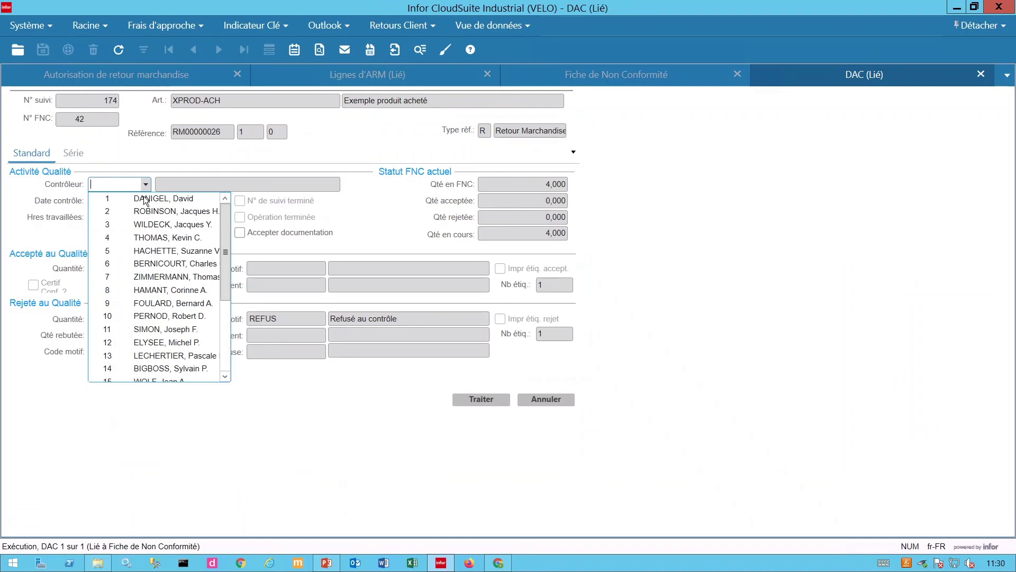
click(145, 203)
key(Tab)
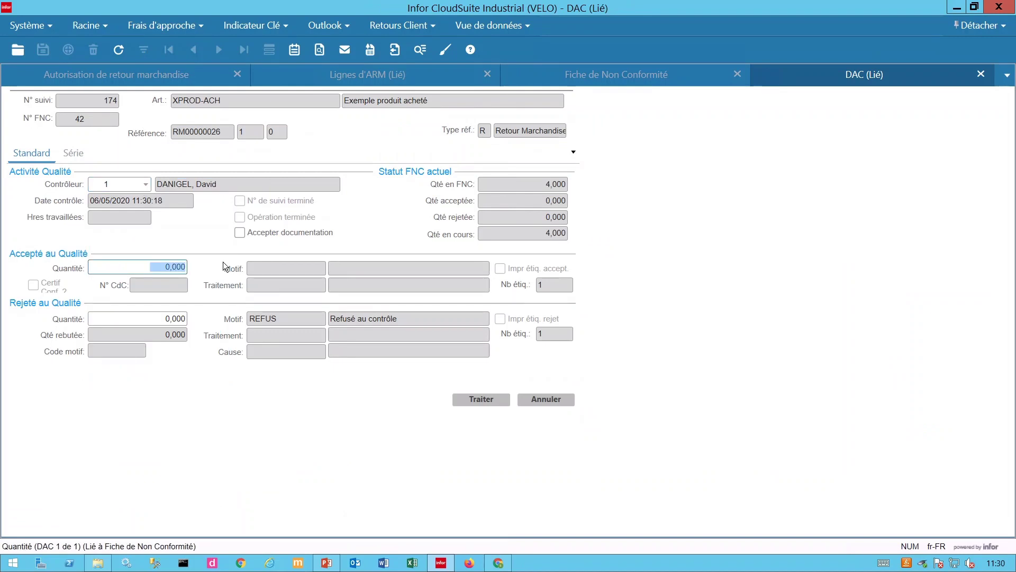
text(1)
key(Tab)
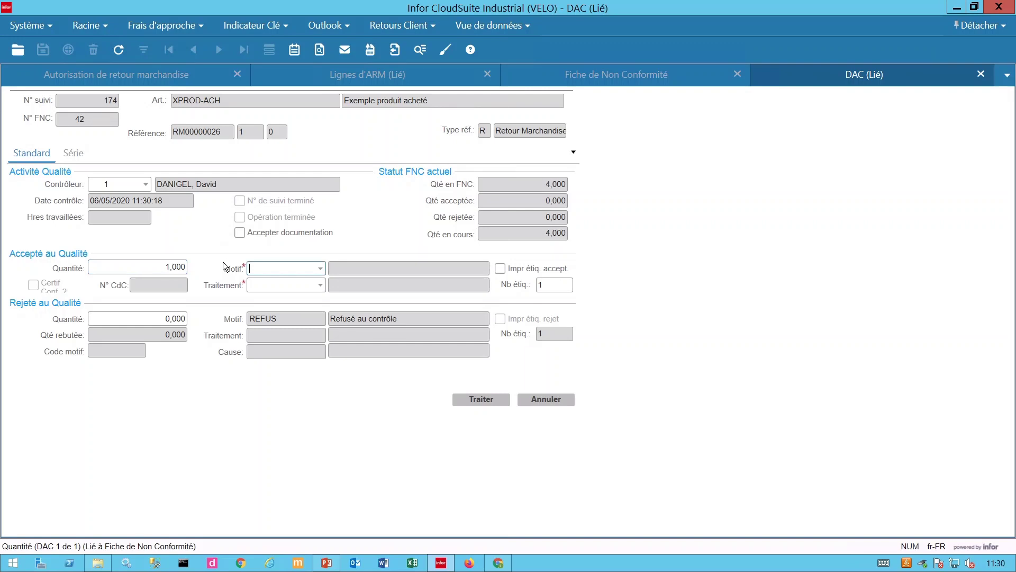
click(320, 268)
click(310, 283)
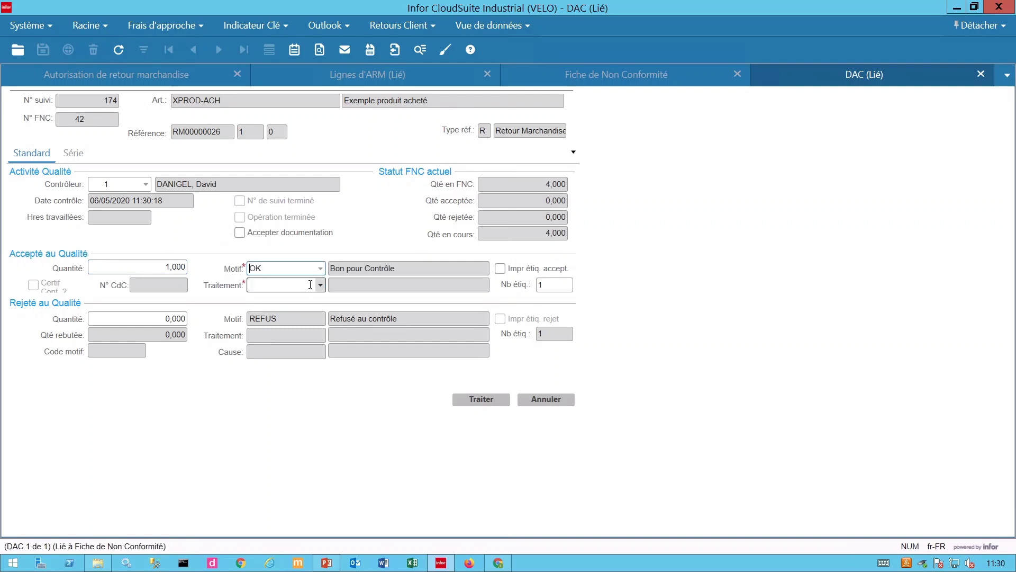
click(321, 286)
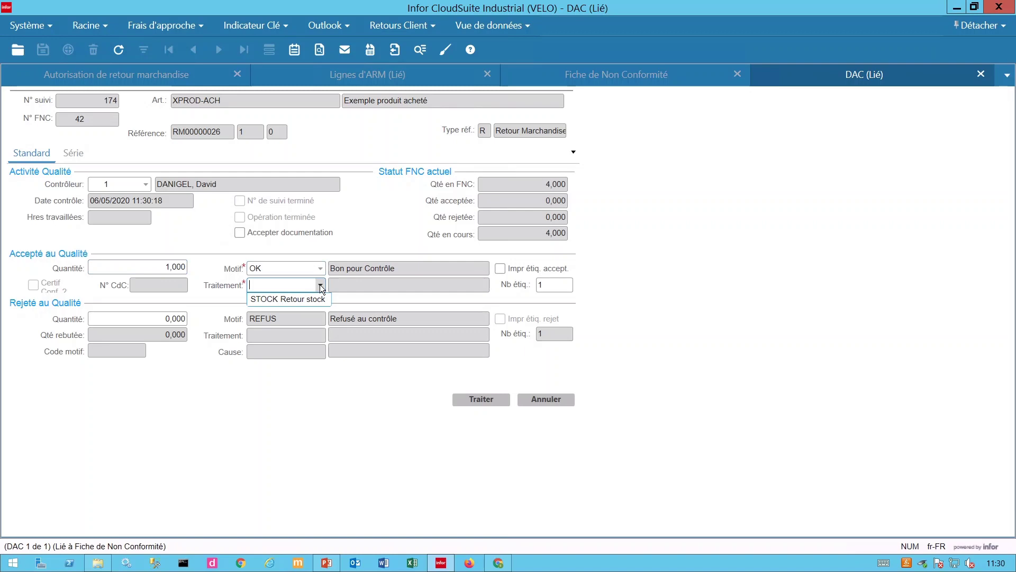
click(313, 301)
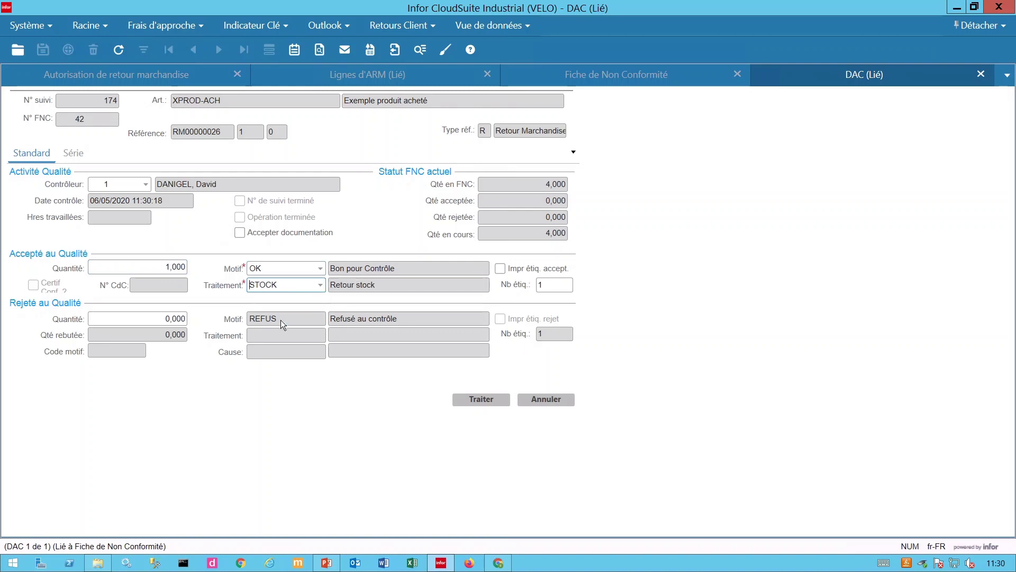
Step: Fill in a rejected quantity of 1 with treatment REJ and cause ABI, and cancel the non-conformity processing
click(143, 319)
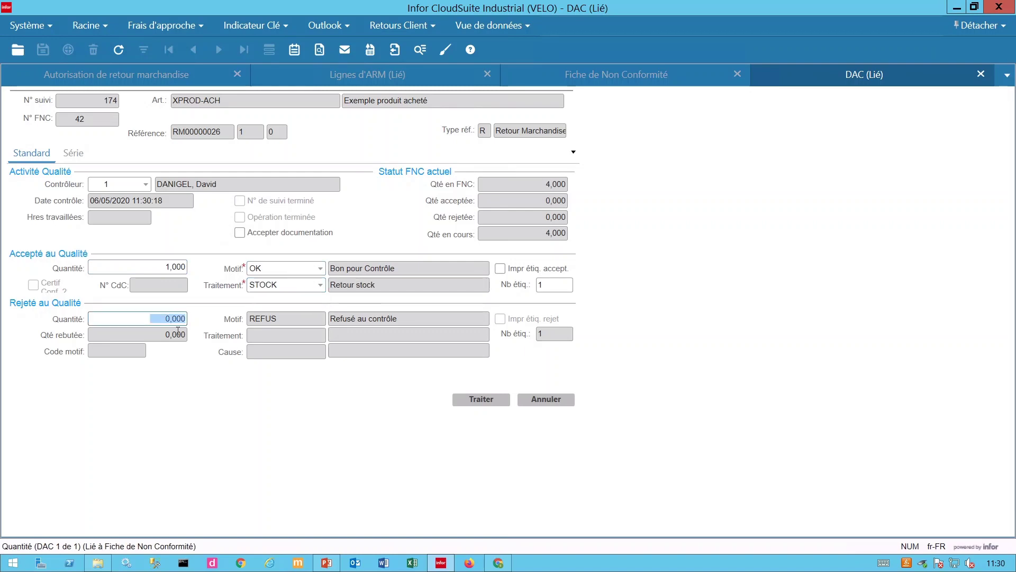
text(1)
key(Tab)
click(321, 336)
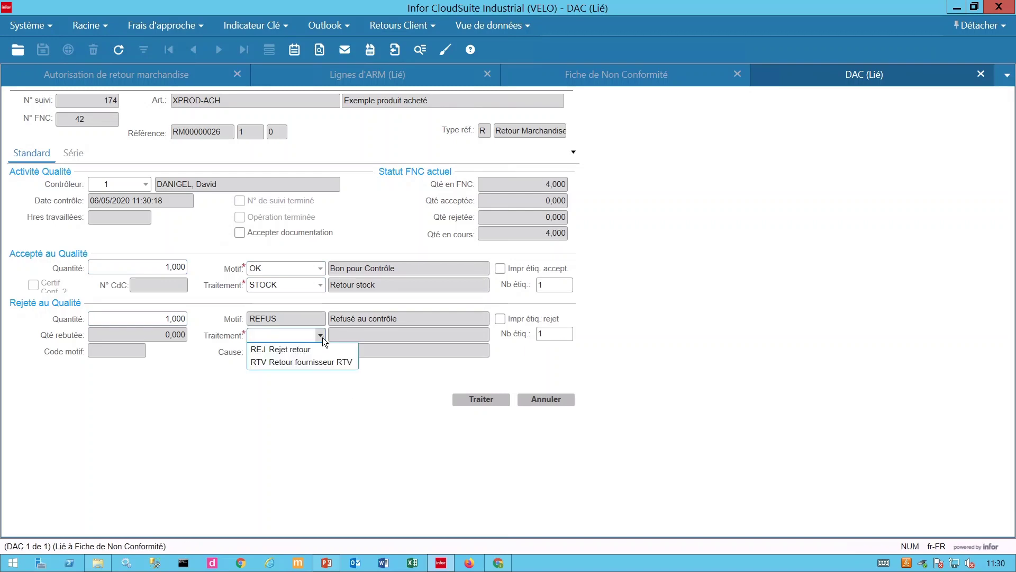
click(314, 349)
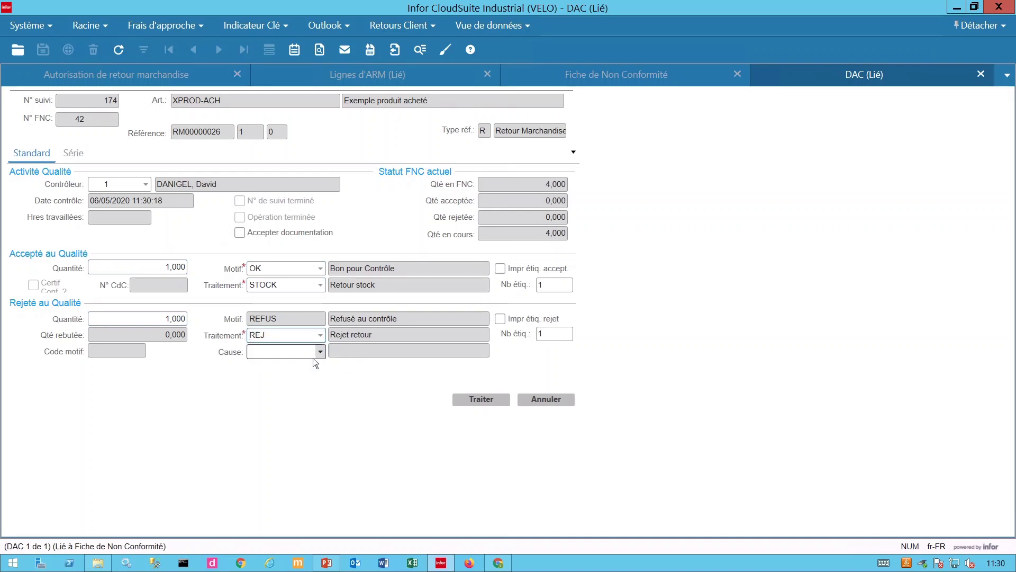
click(320, 352)
click(315, 364)
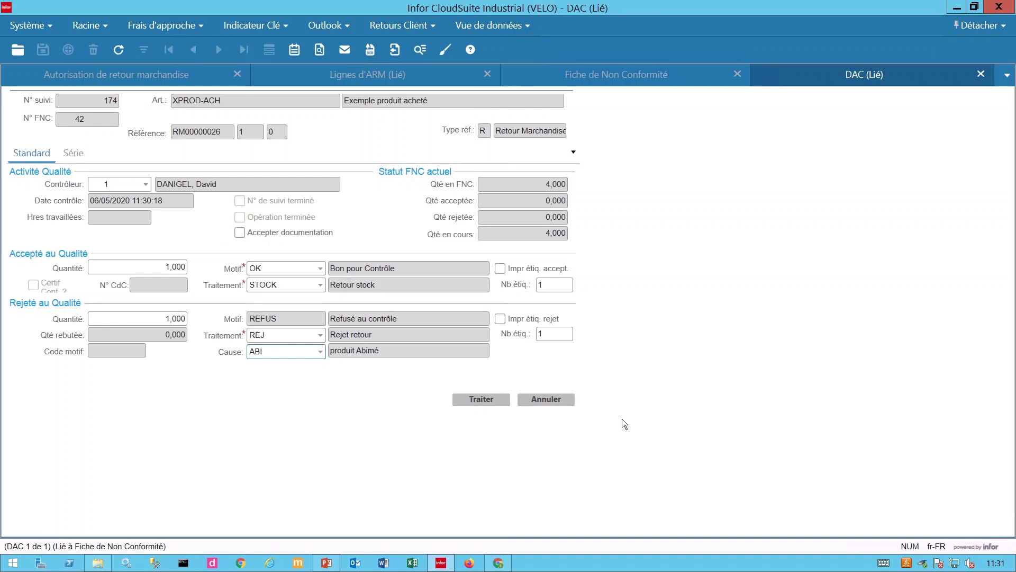
click(557, 399)
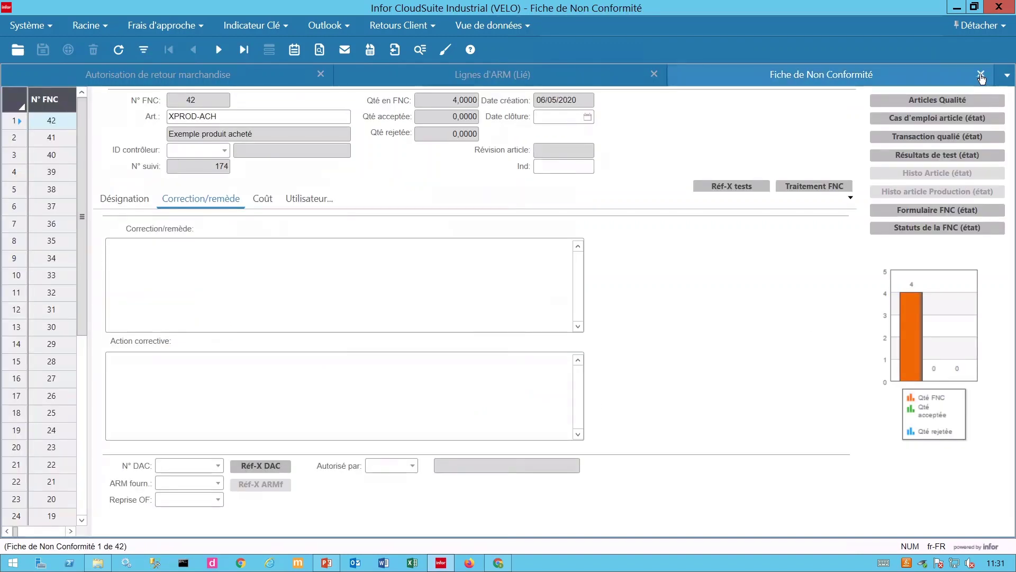
Step: Close the non-conformity form and check the return line's received quantity and net credit amount
click(981, 75)
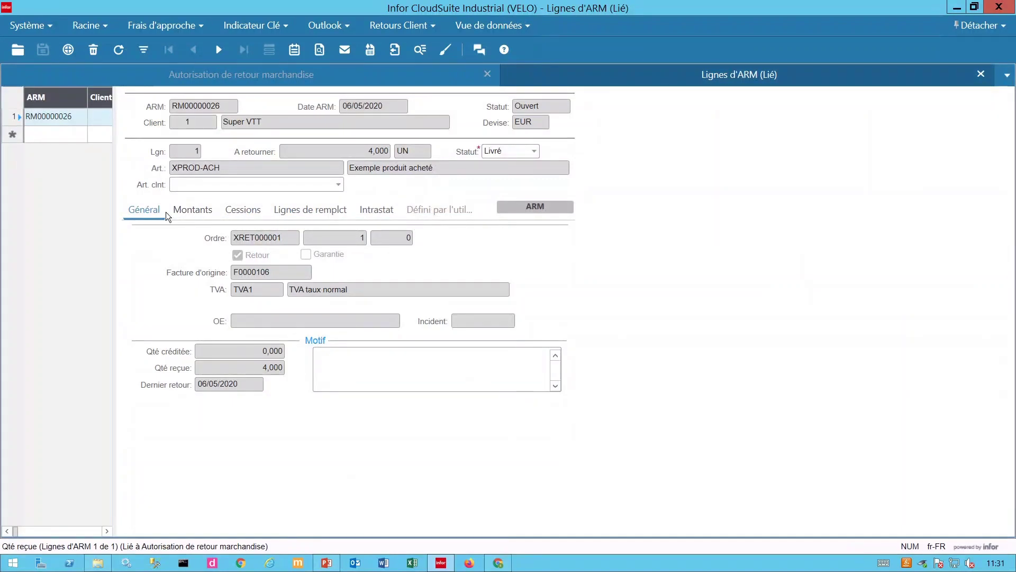
click(256, 369)
click(193, 213)
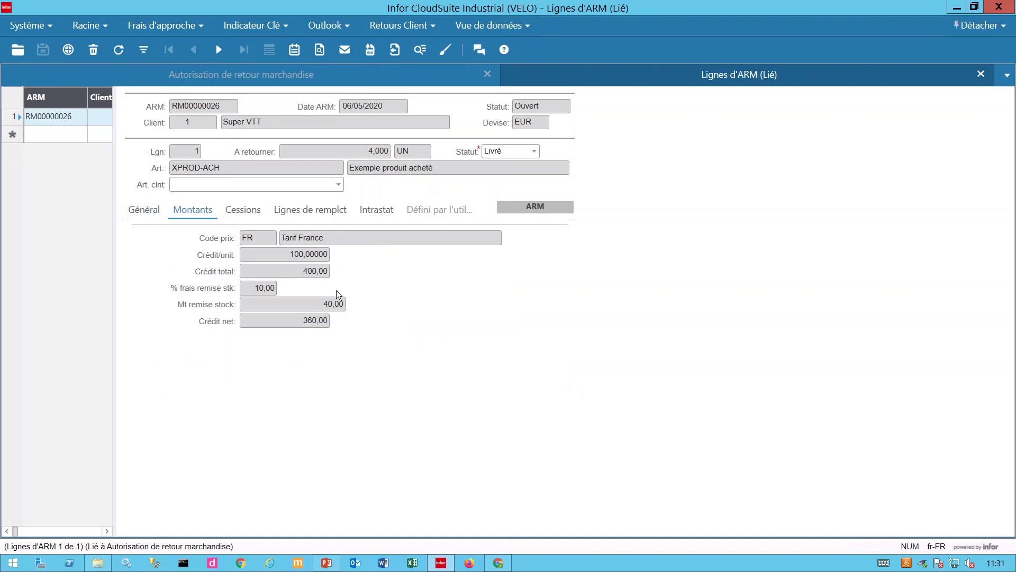
click(293, 317)
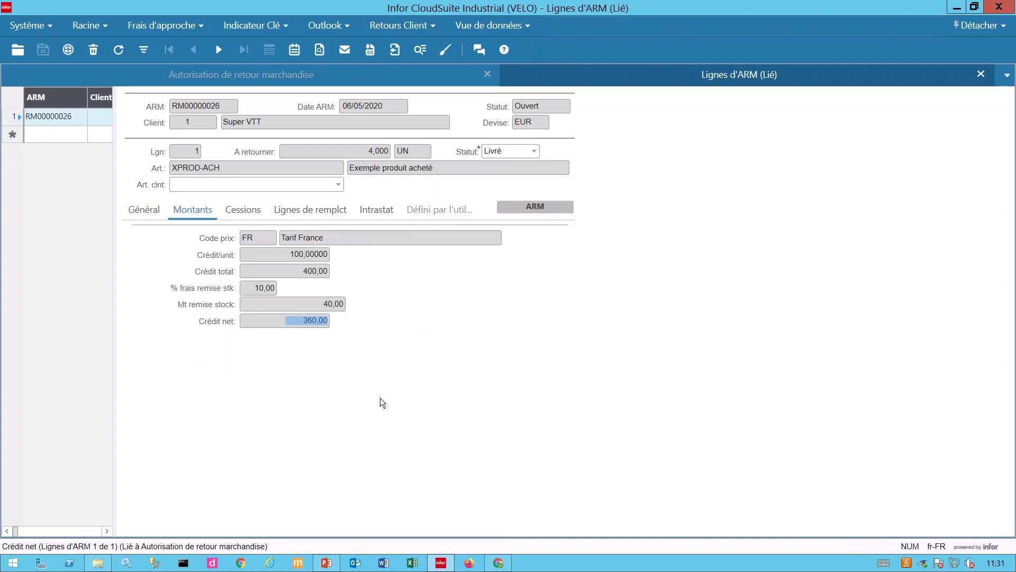
Step: Examine the treatment codes offered for the return line's disposition (Cessions), leaving the treatment field empty
click(255, 214)
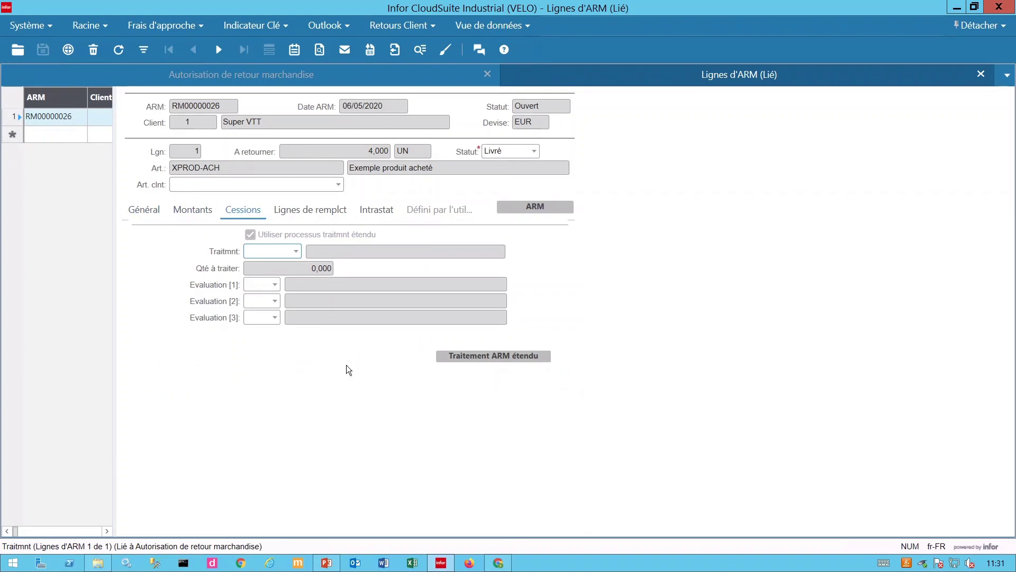
click(296, 252)
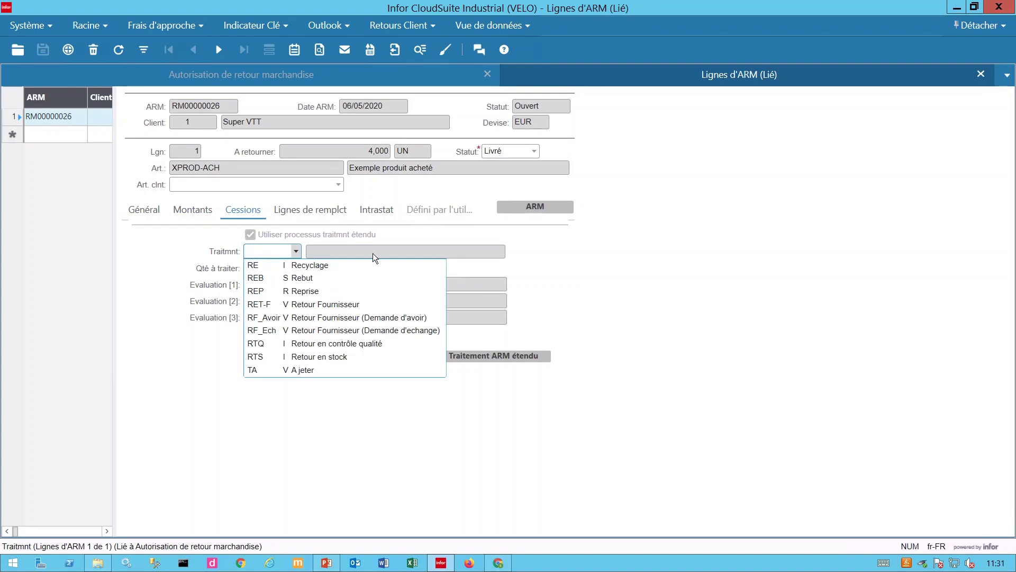
click(390, 228)
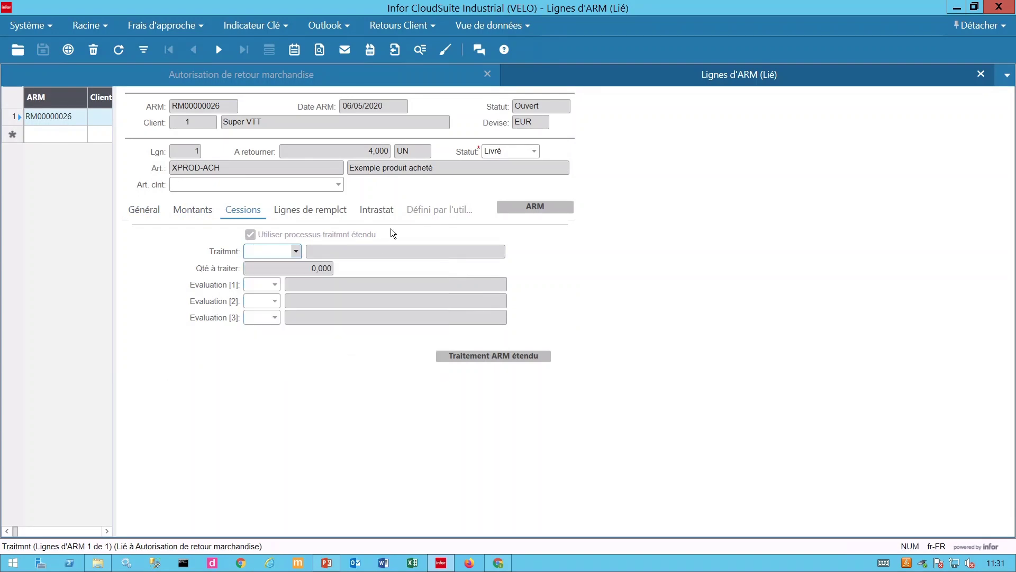
Step: Set the return line's three evaluations to HE (Erreur humaine), IP (Prix incorrect) and MMQ (Marchandise Manquante)
click(274, 285)
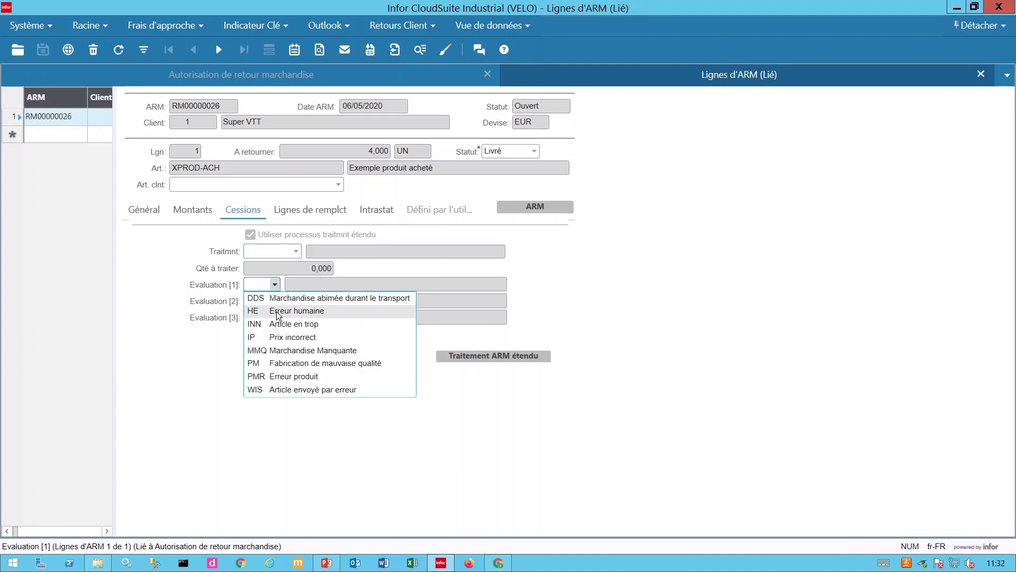
click(276, 312)
click(275, 299)
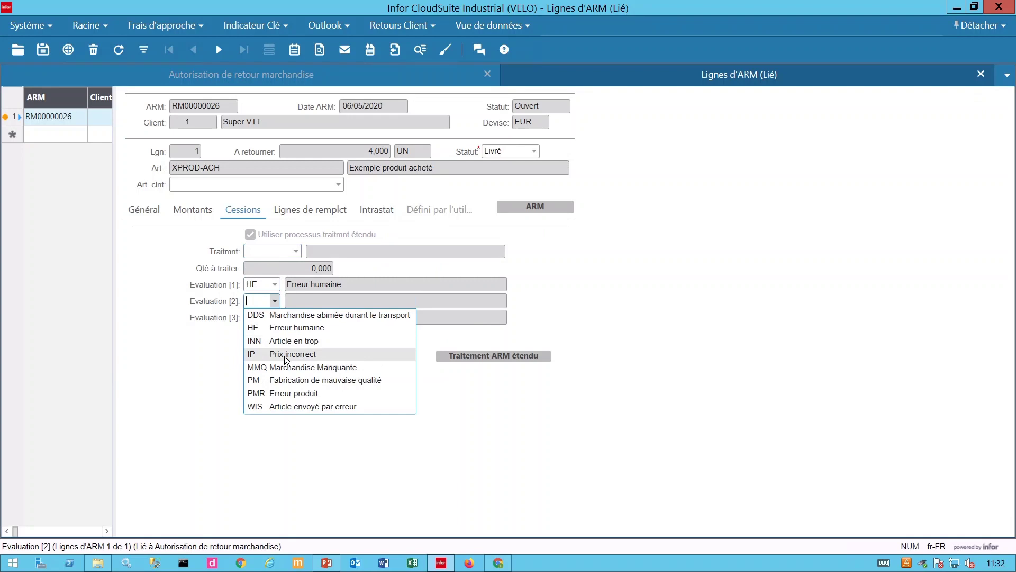
click(286, 355)
click(275, 318)
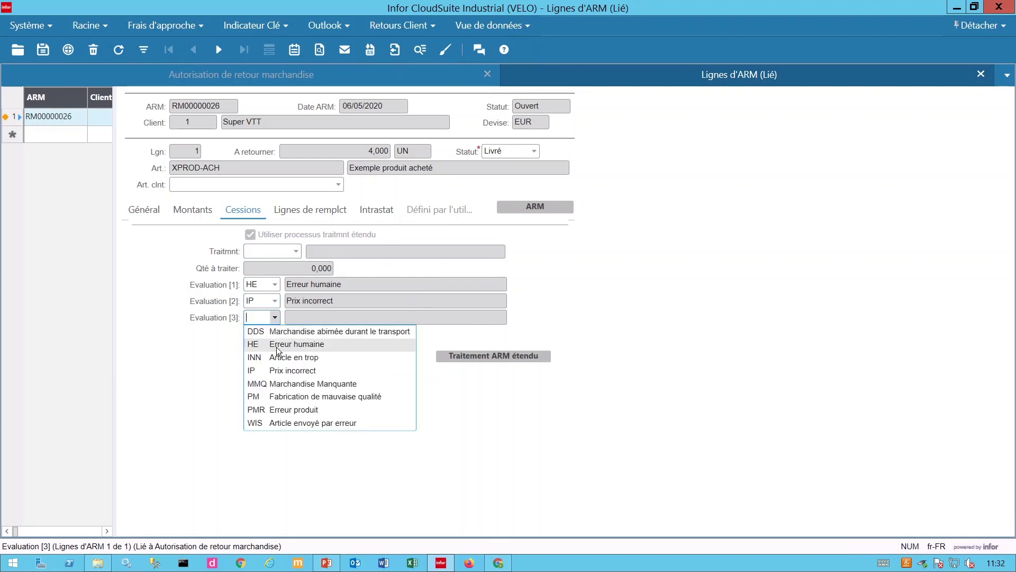
click(286, 383)
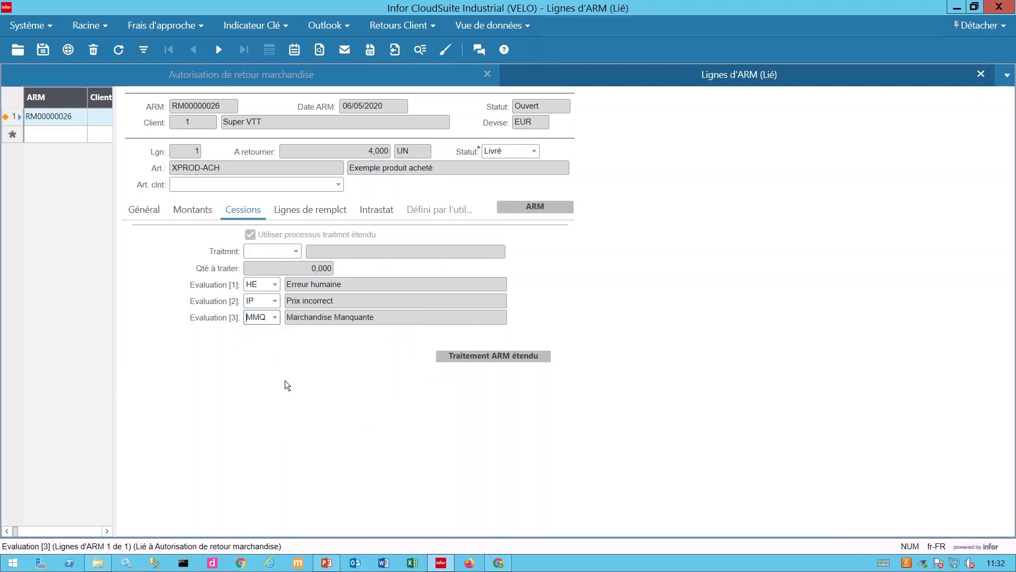
Step: Open the treatment code details from the return line, load the codes, examine the available treatment types, and close the form
click(262, 251)
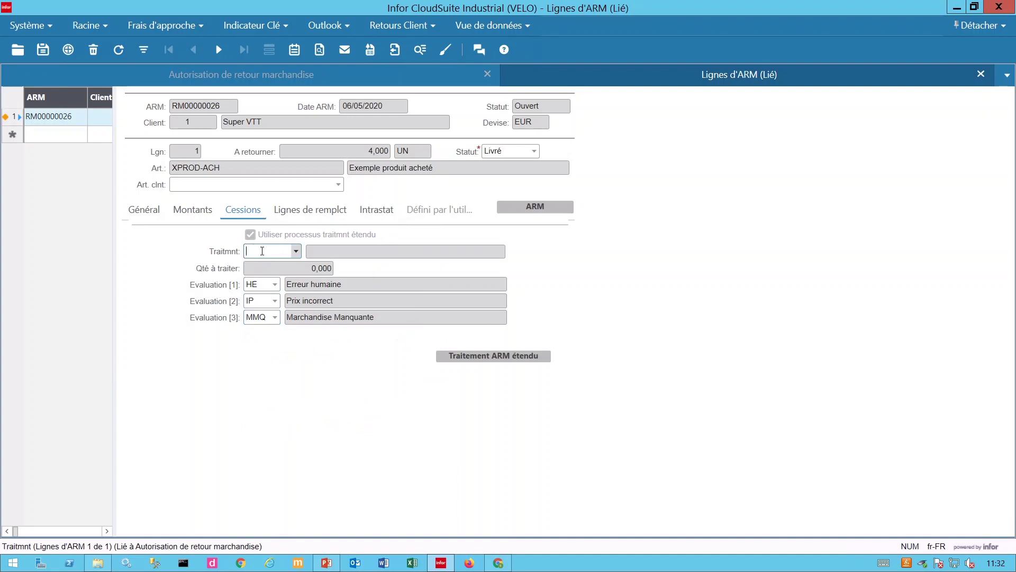
right_click(262, 251)
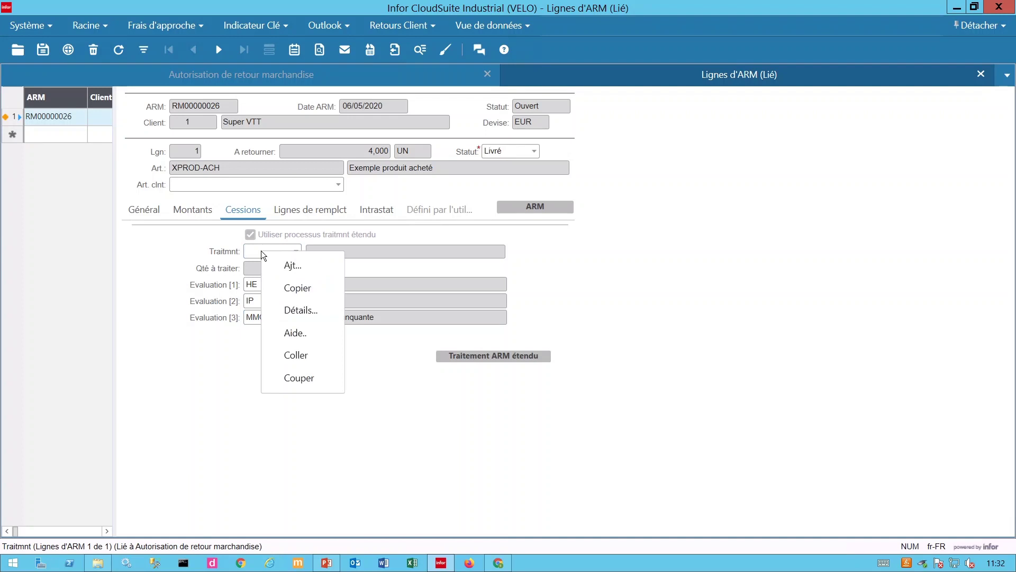
click(312, 311)
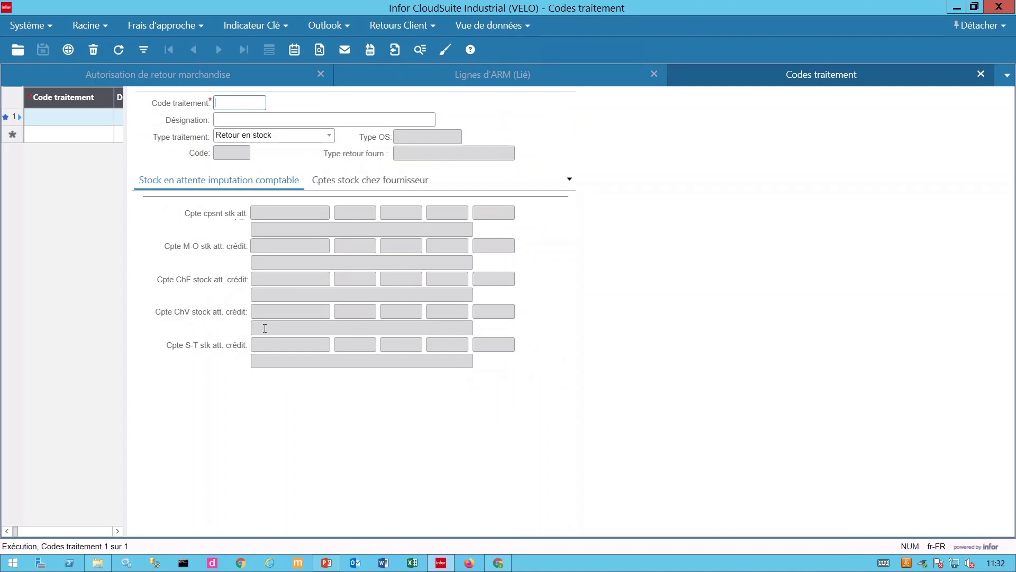
click(143, 50)
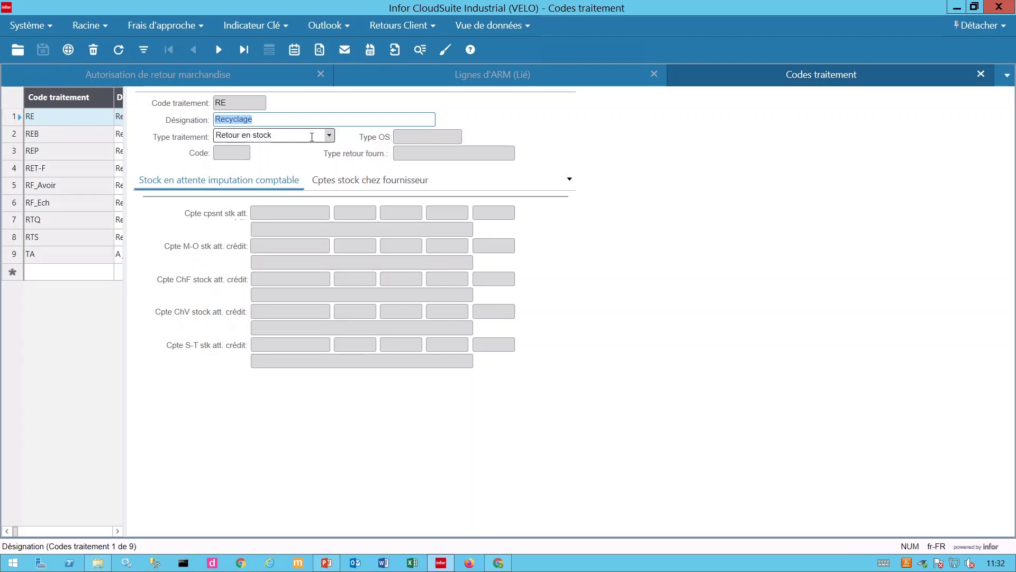
click(329, 136)
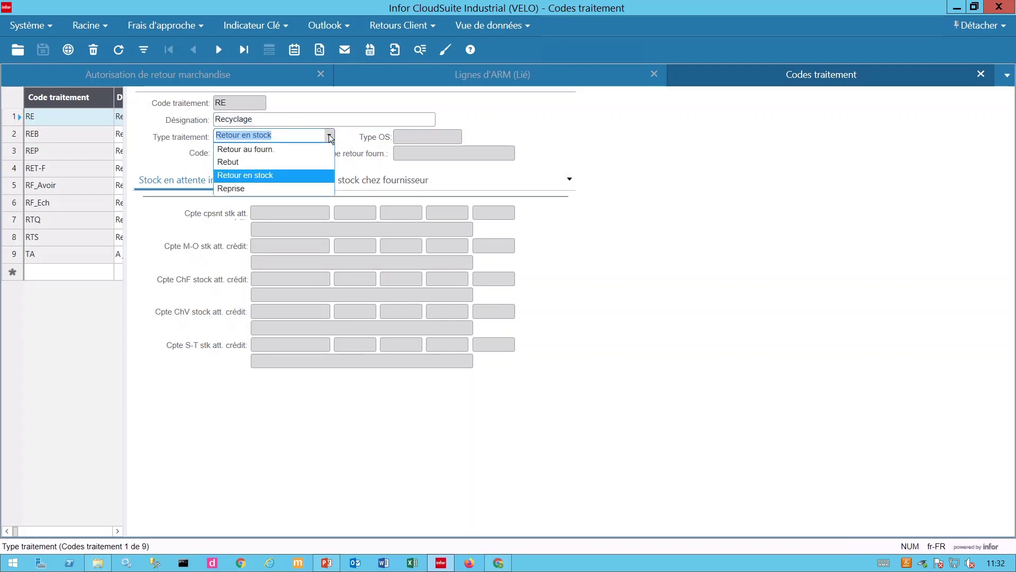
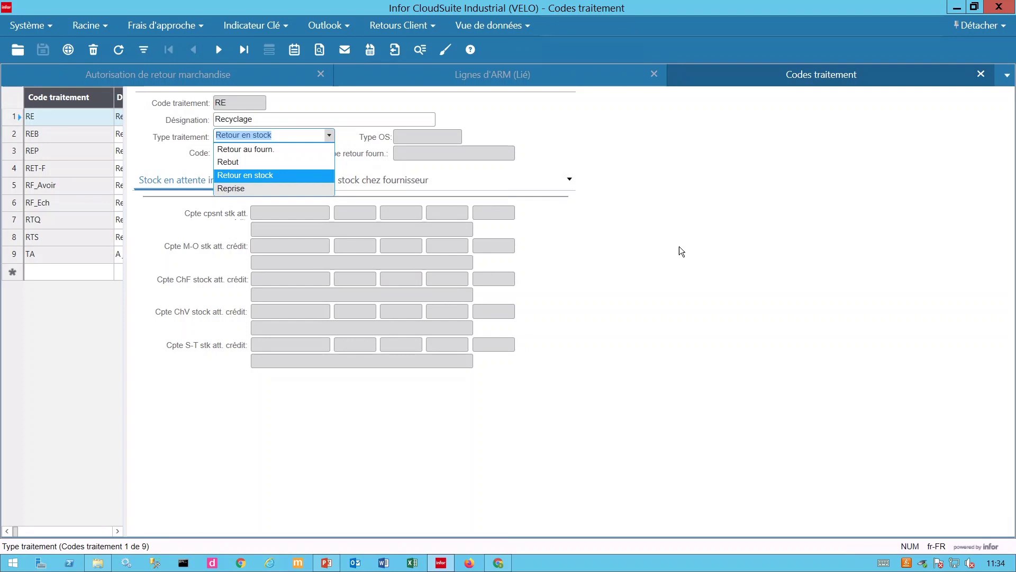
click(981, 74)
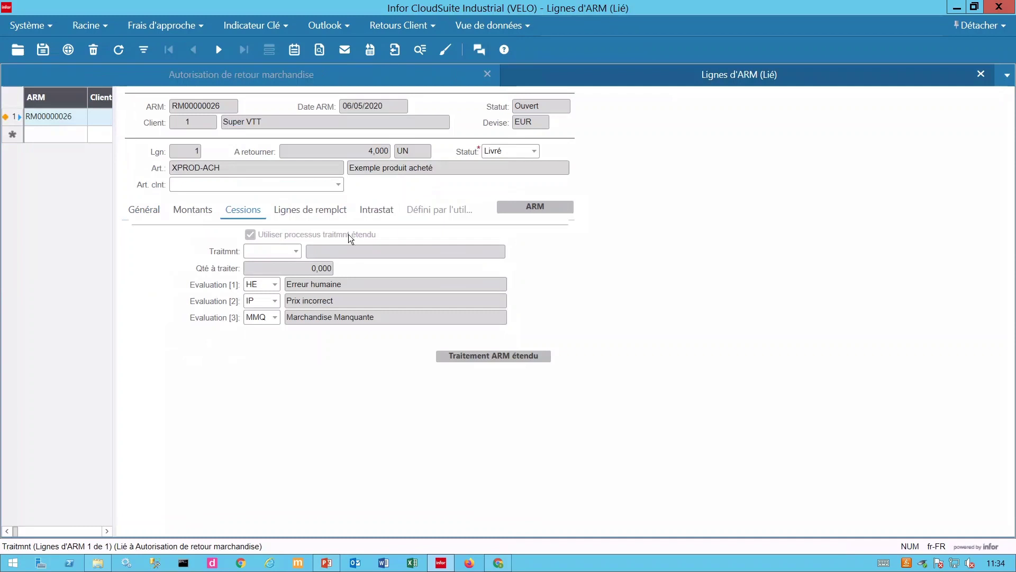
Step: Set the return line's treatment code to RET-F (Retour Fournisseur) and save the line
click(296, 251)
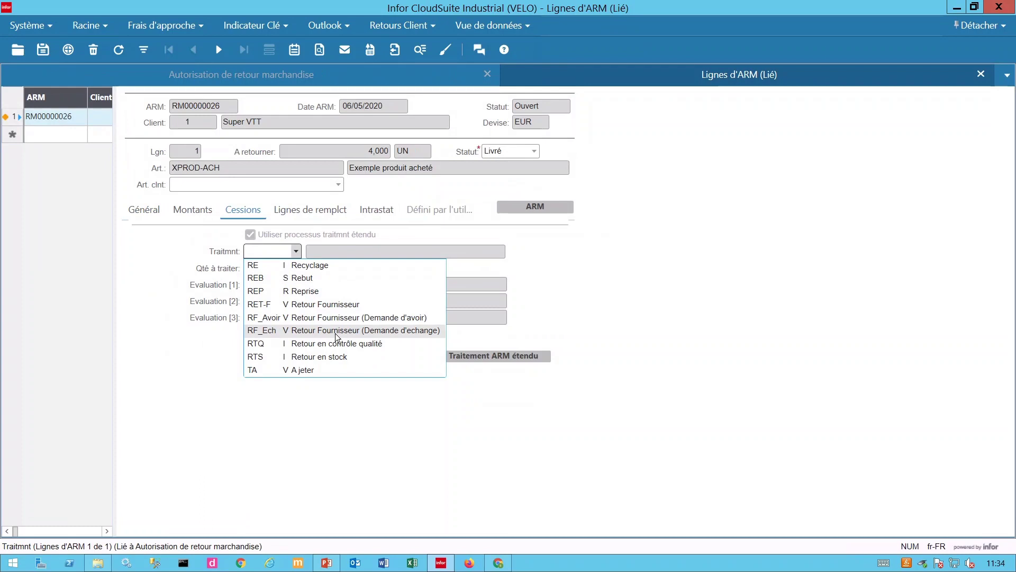
click(332, 306)
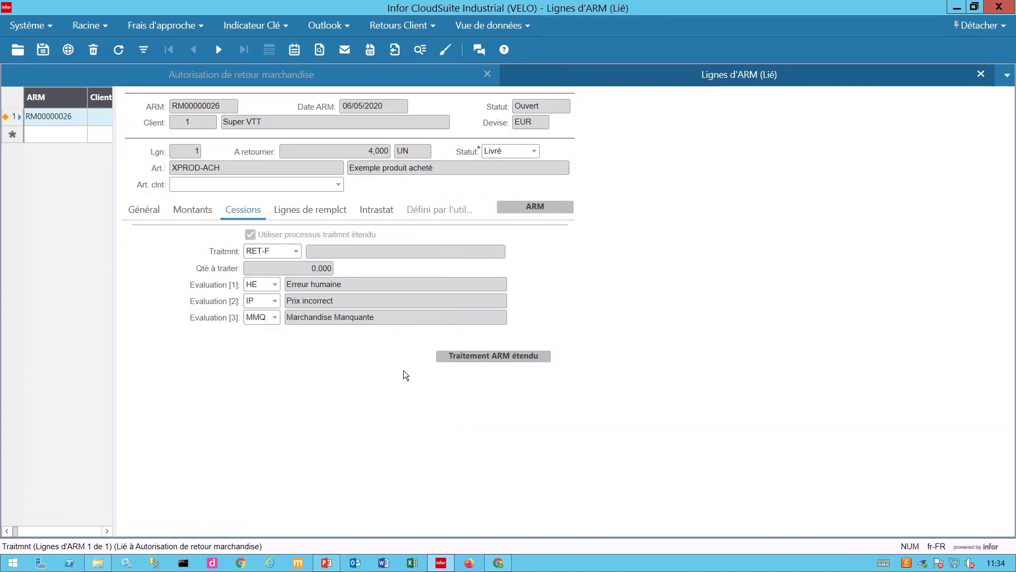
click(43, 50)
Step: Open the extended ARM treatment and enter a quantity to treat of 2 for supplier 1, Bicycle Parts Company
click(505, 357)
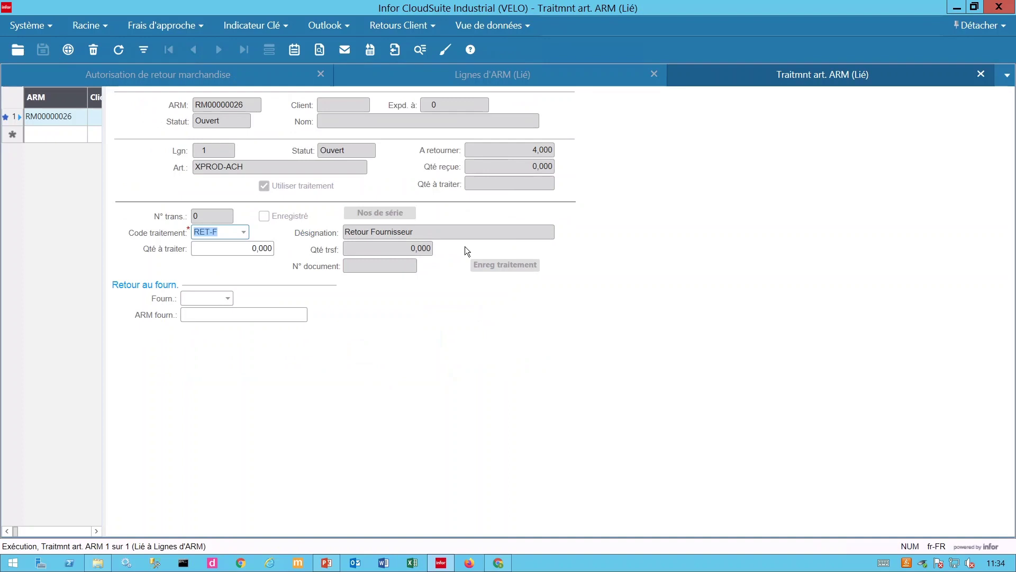
click(476, 148)
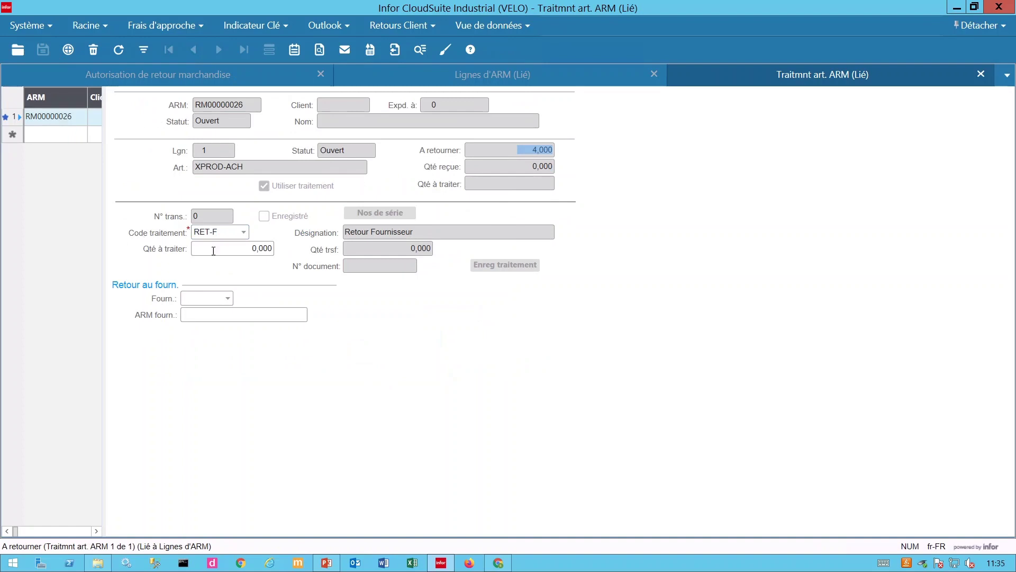
click(242, 248)
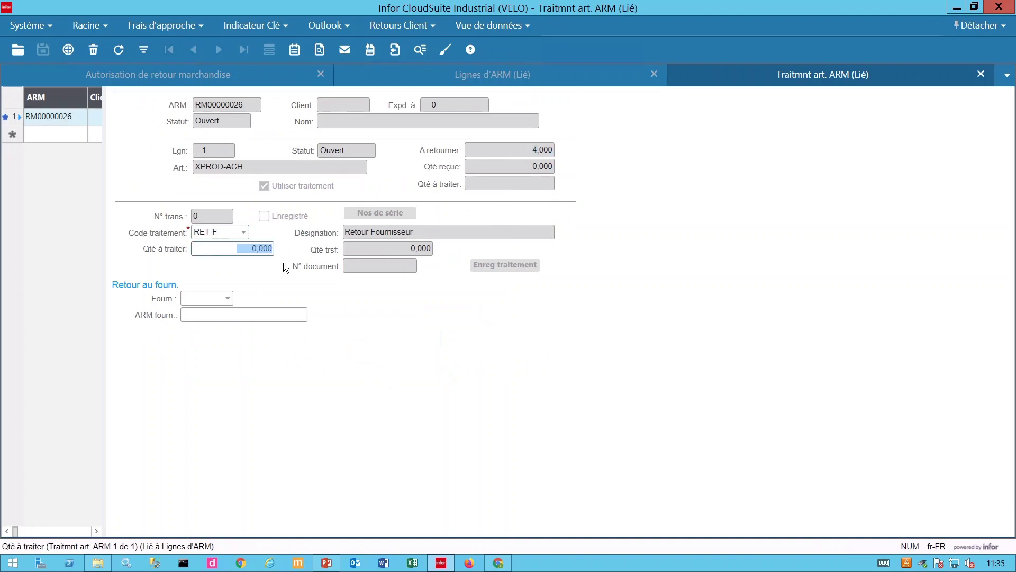
text(2)
key(Tab)
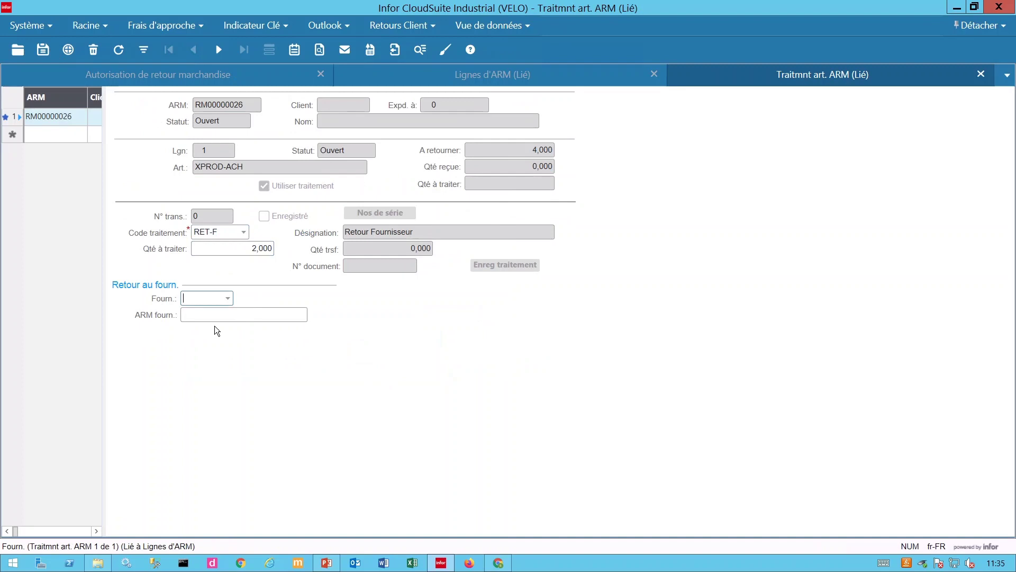
click(227, 299)
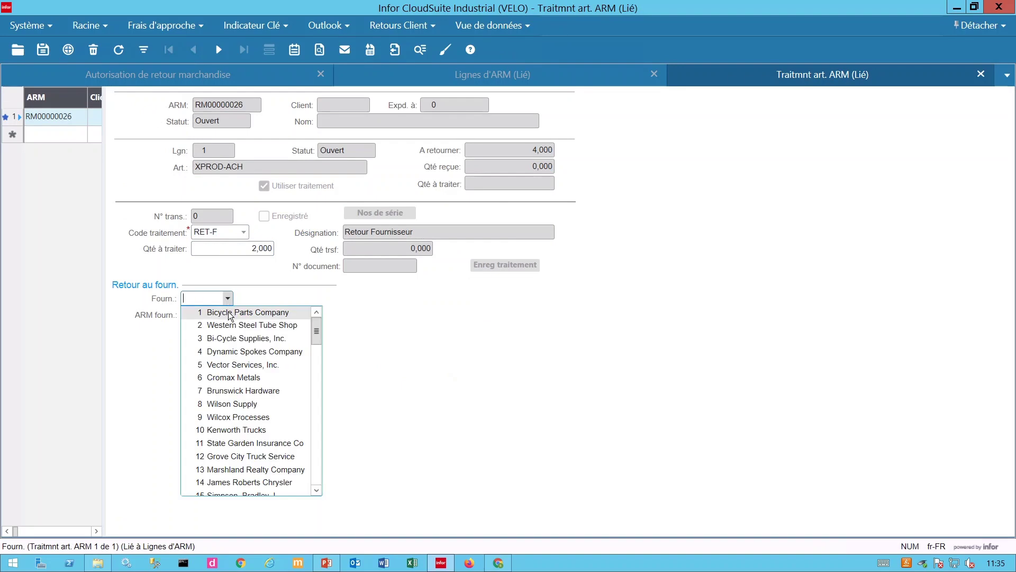
click(230, 314)
Step: Enter "N° ARM Fournisseur" as the supplier's ARM reference and save the treatment record
click(267, 315)
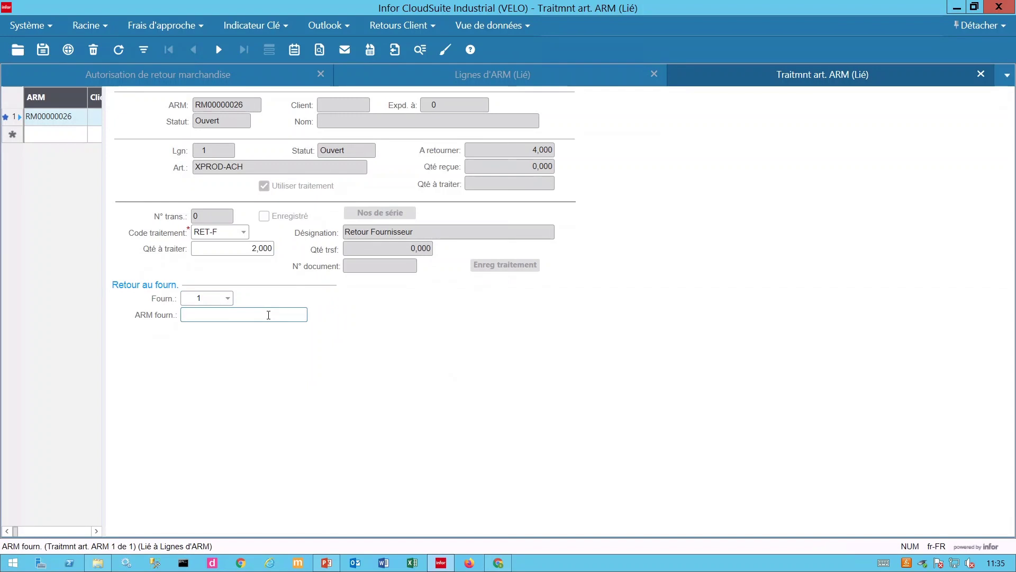
text(N°)
text( ARM F)
text(ourn)
text(issuer)
key(BackSpace)
key(BackSpace)
key(BackSpace)
text(eur)
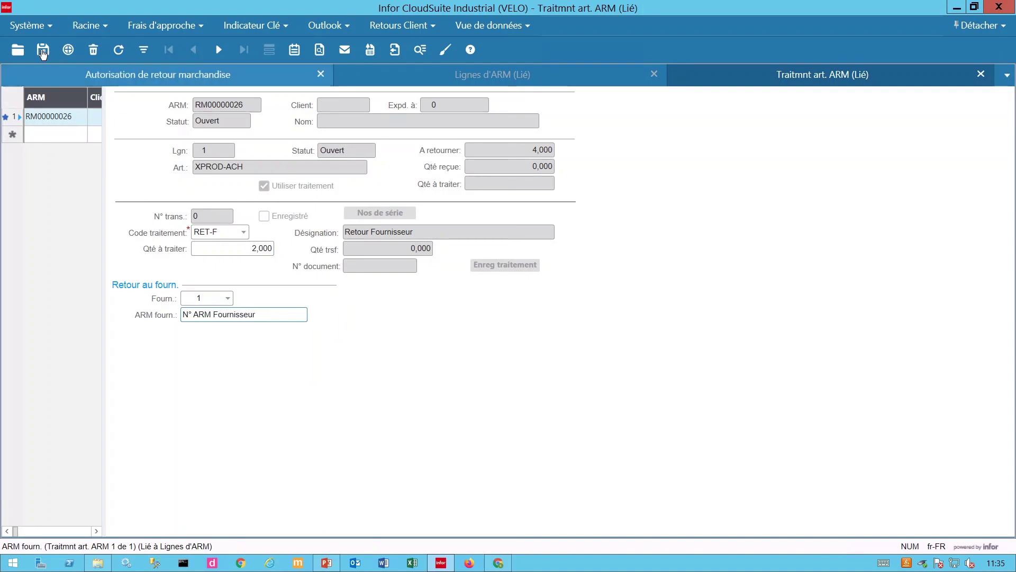
click(41, 51)
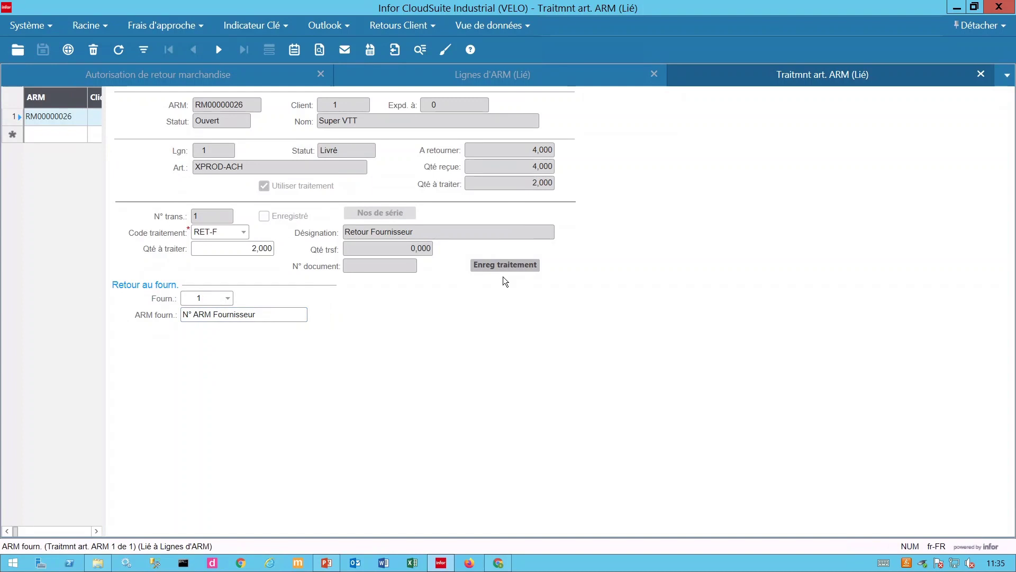
Step: Check the received and to-treat quantities, and post the RET-F supplier return treatment
click(500, 161)
click(512, 182)
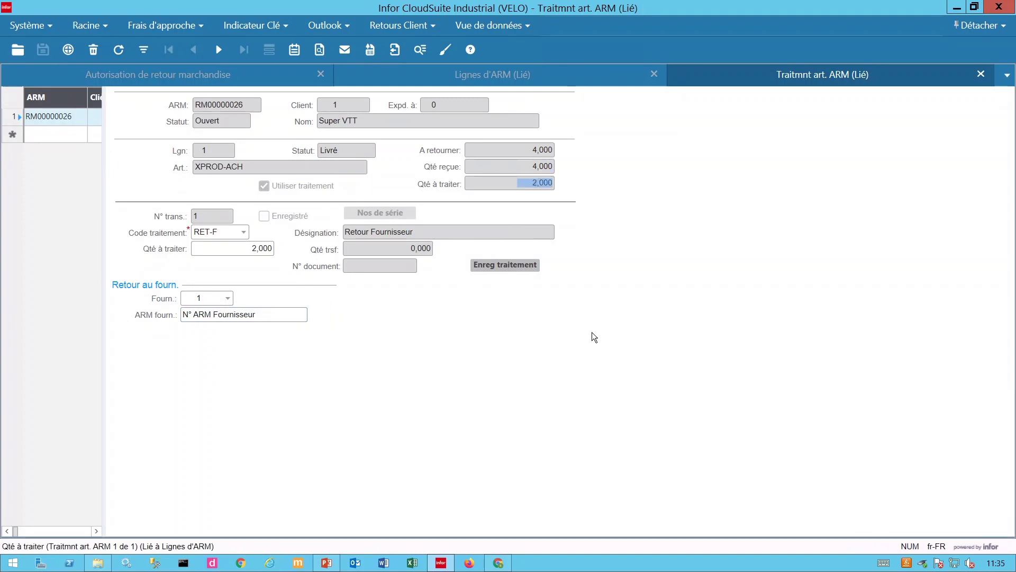
click(502, 264)
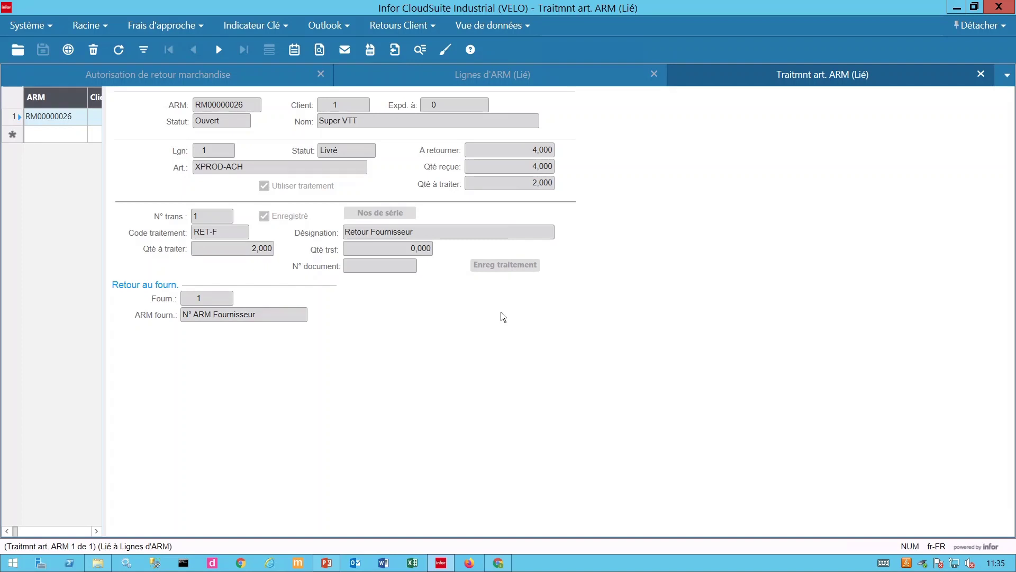
Step: Add a second treatment record with quantity 2 and treatment code RTS (Retour en stock)
click(39, 134)
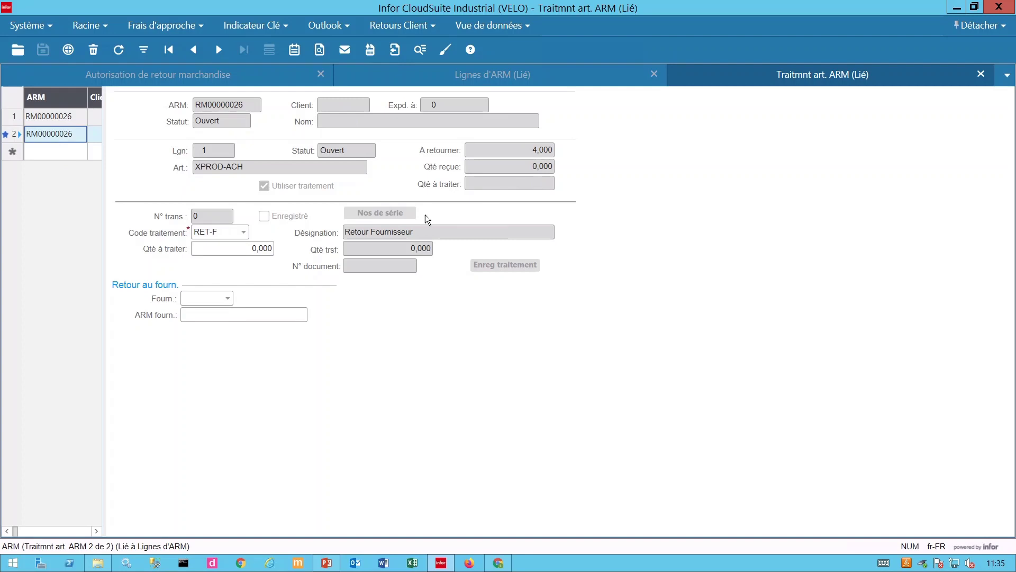
click(264, 248)
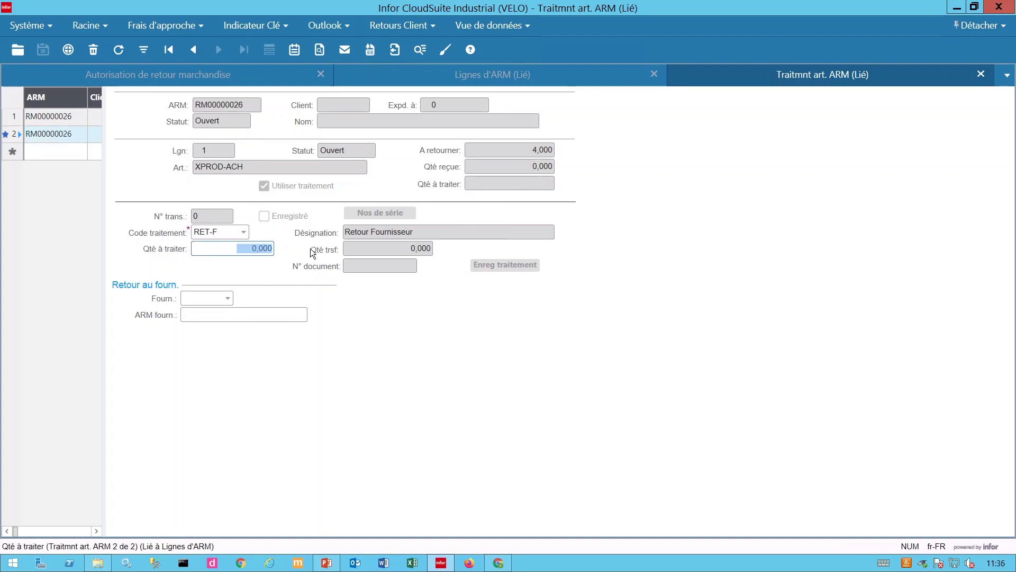
text(2)
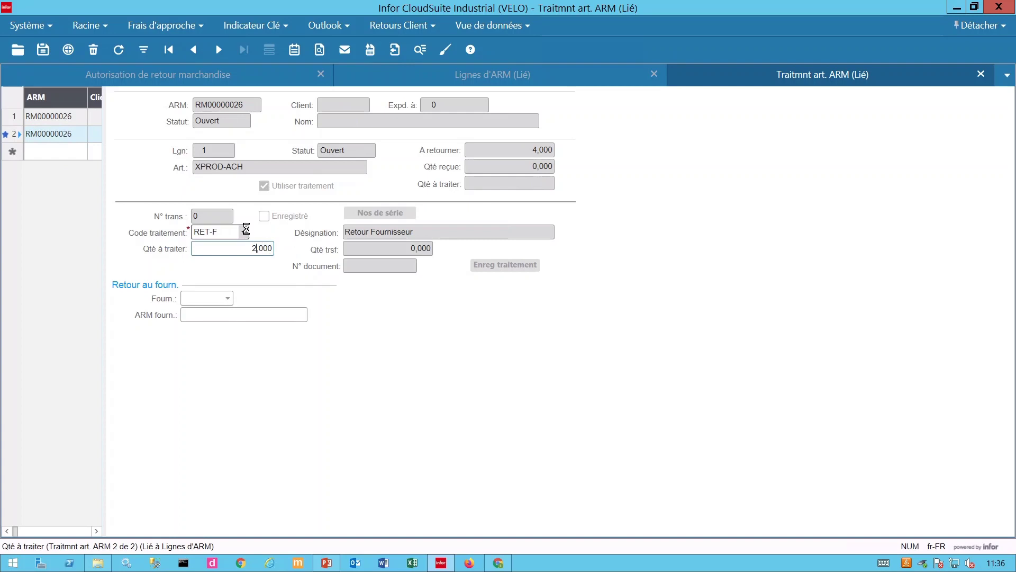
click(244, 233)
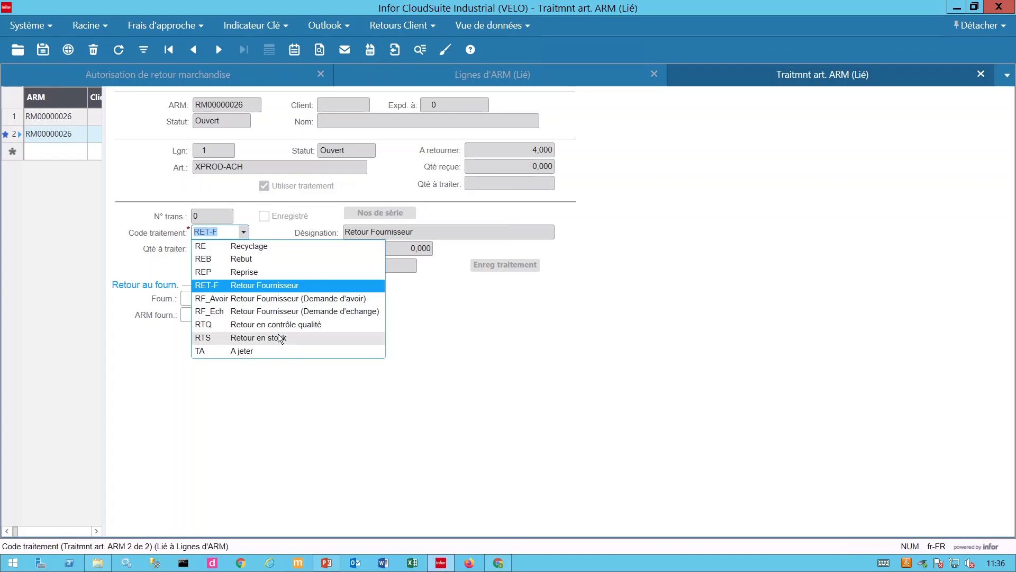
click(294, 338)
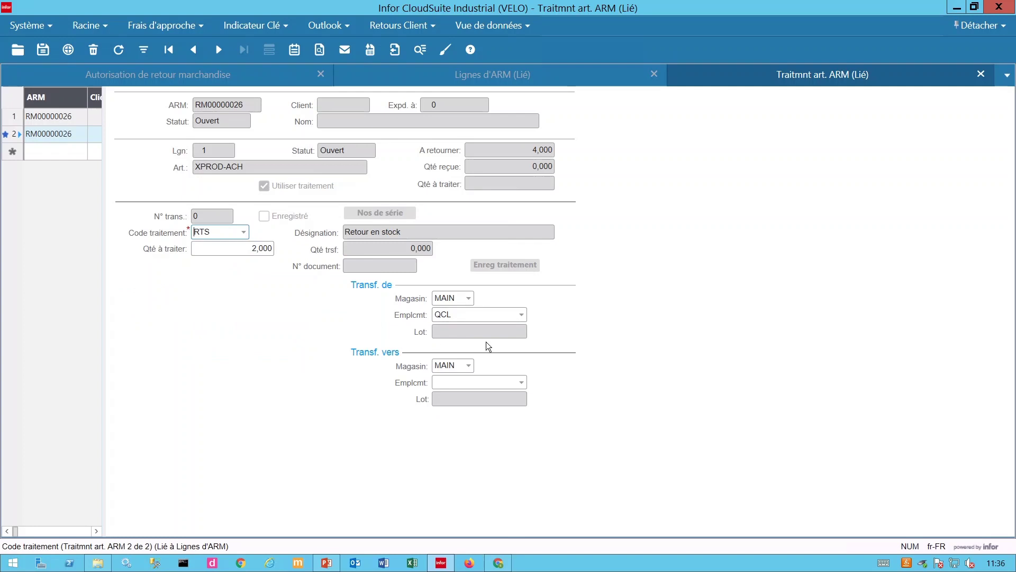
Step: Set the RTS treatment's source location to RET-QC and its destination location to STOCK
click(522, 315)
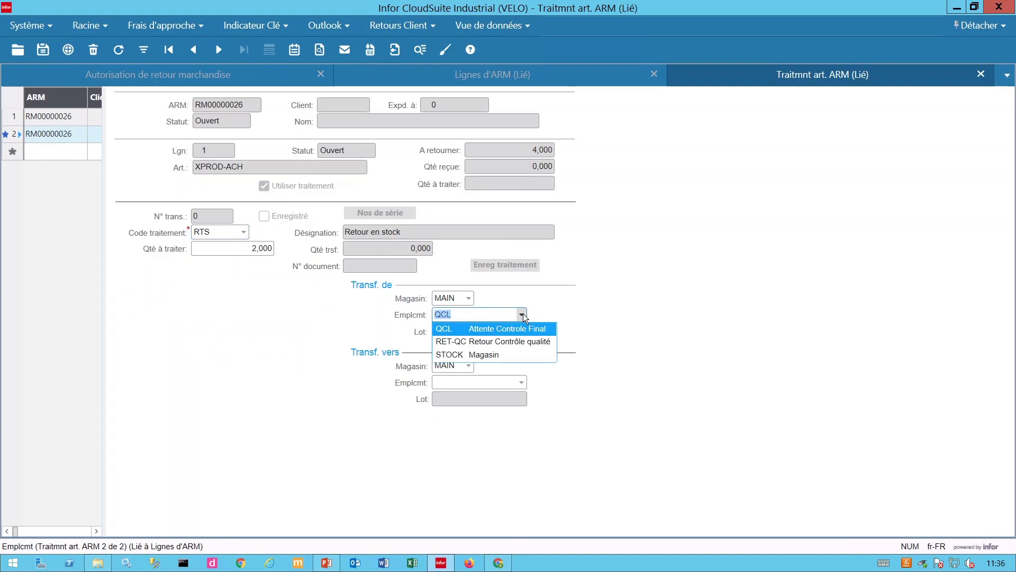
click(506, 342)
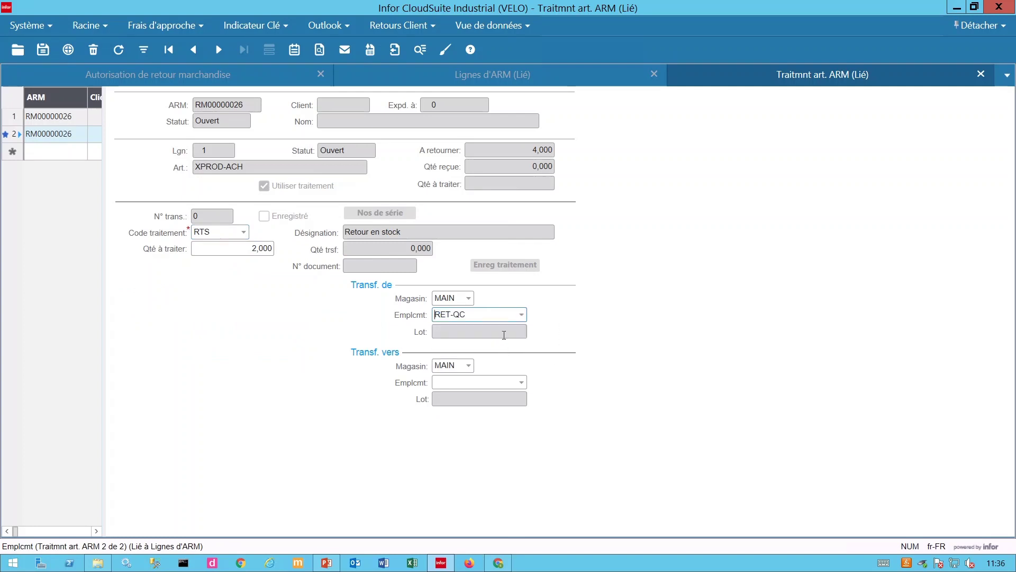
click(521, 383)
click(492, 423)
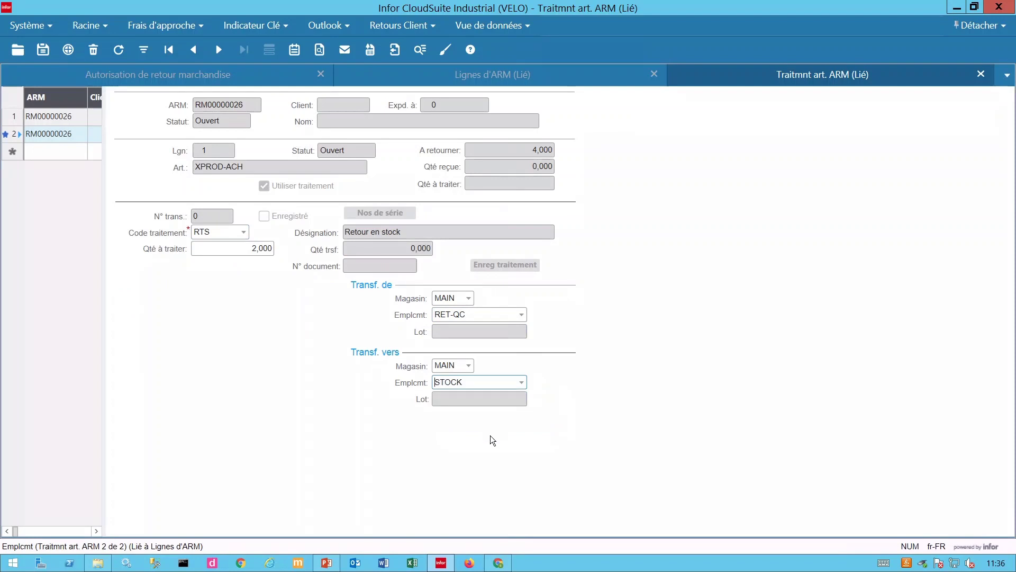
Step: Save and post the return-to-stock treatment, and close the treatment form
click(45, 52)
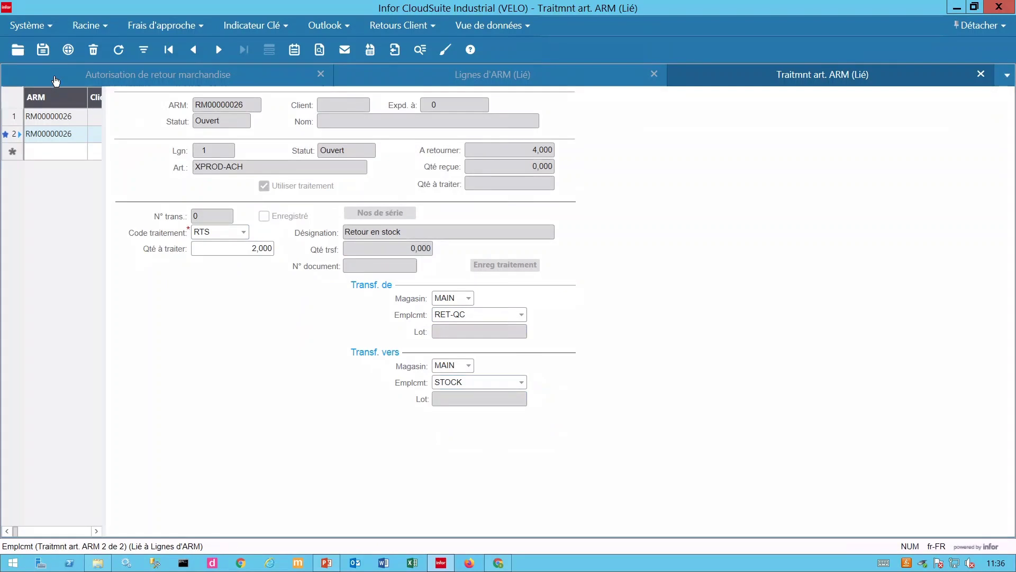
click(502, 264)
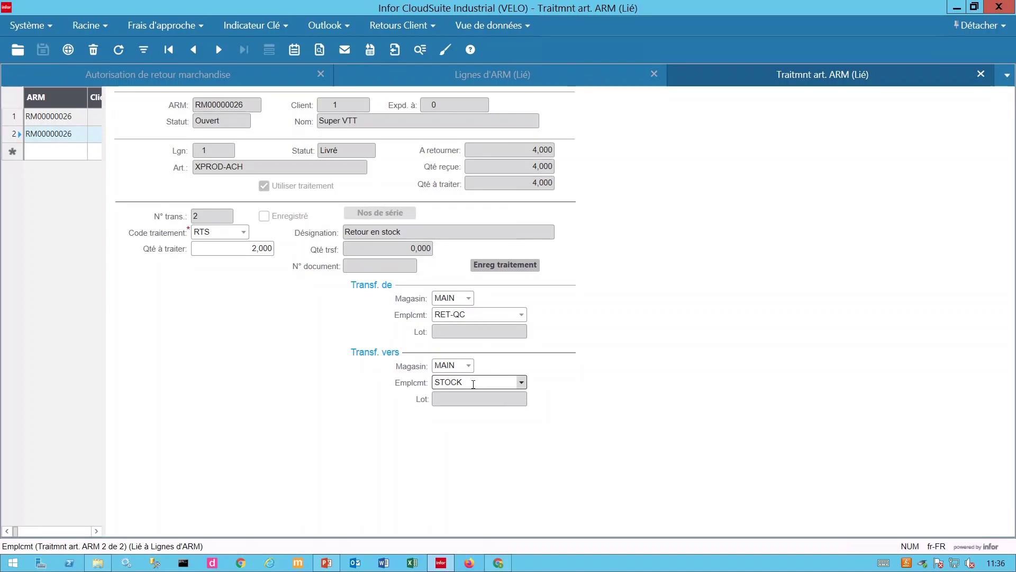
click(505, 265)
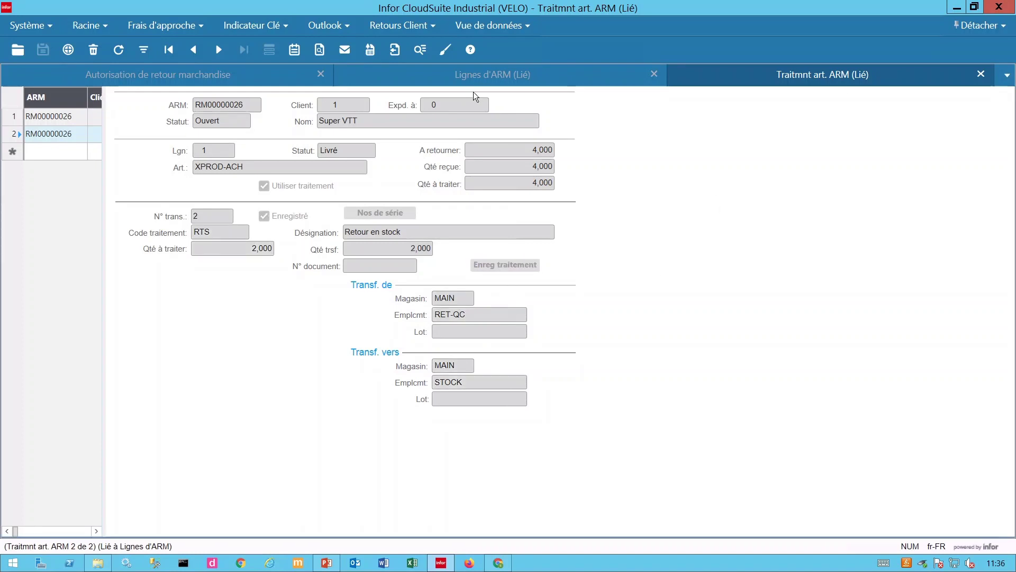
click(981, 74)
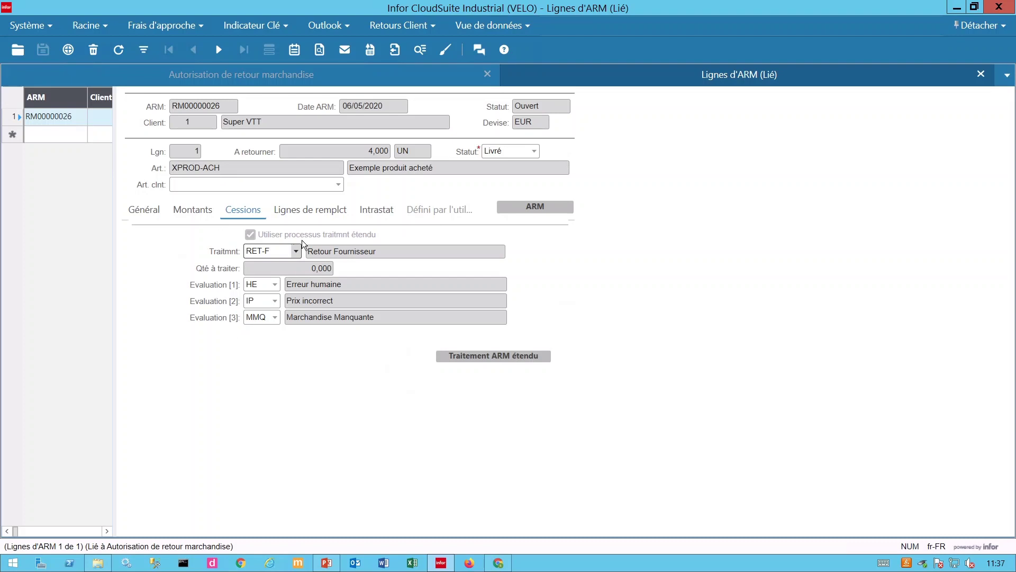
Step: Enter XPROD-ACH as the return line's replacement item and mark the replacement as a repair (Répar.)
click(315, 211)
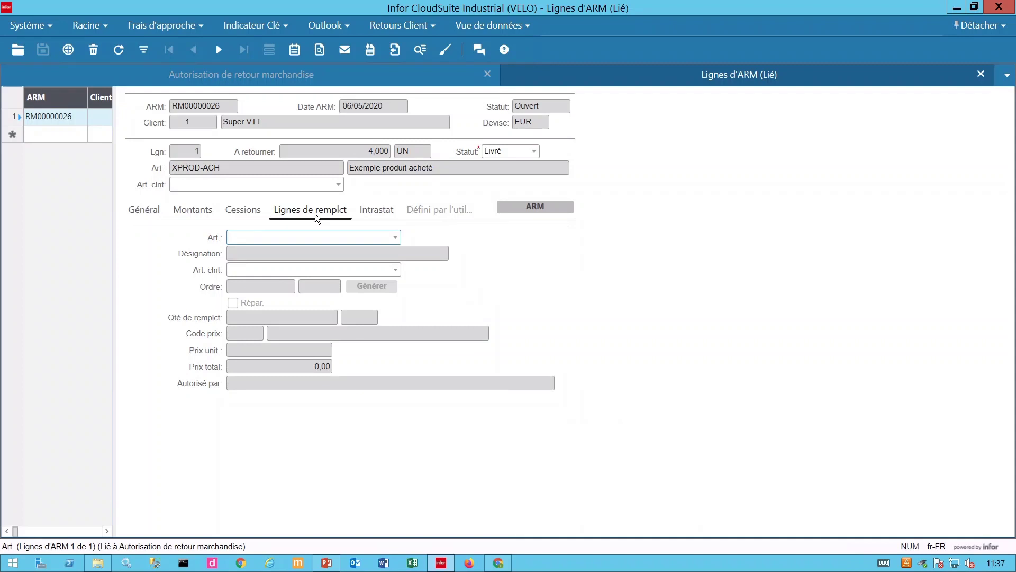
text(XPROD-)
text(ACH)
key(Tab)
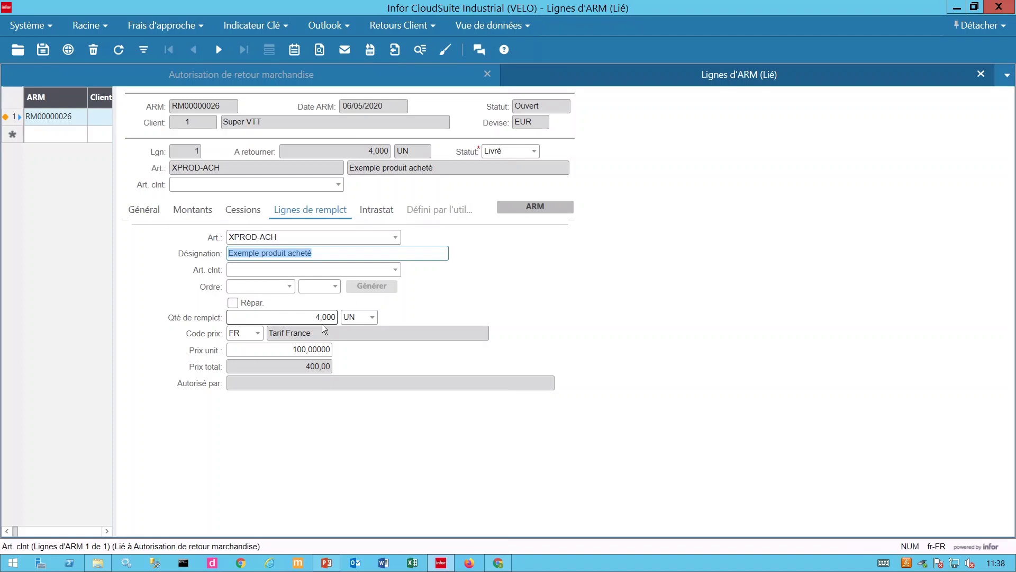
click(254, 350)
click(233, 304)
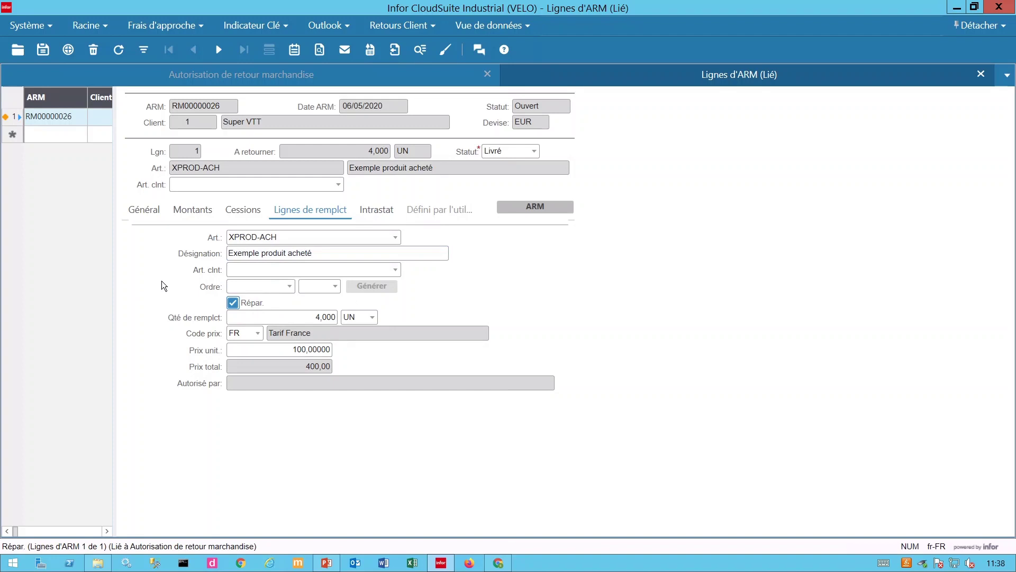
Step: Filter the replacement line's order choices with XRET* and select the first matching order
click(270, 284)
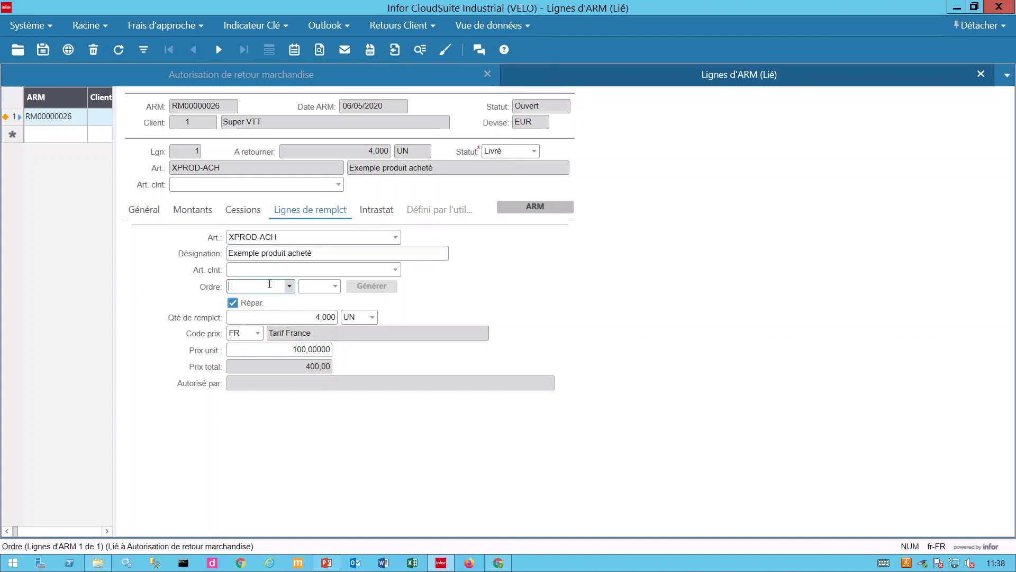
text(XRET)
key(Tab)
click(285, 284)
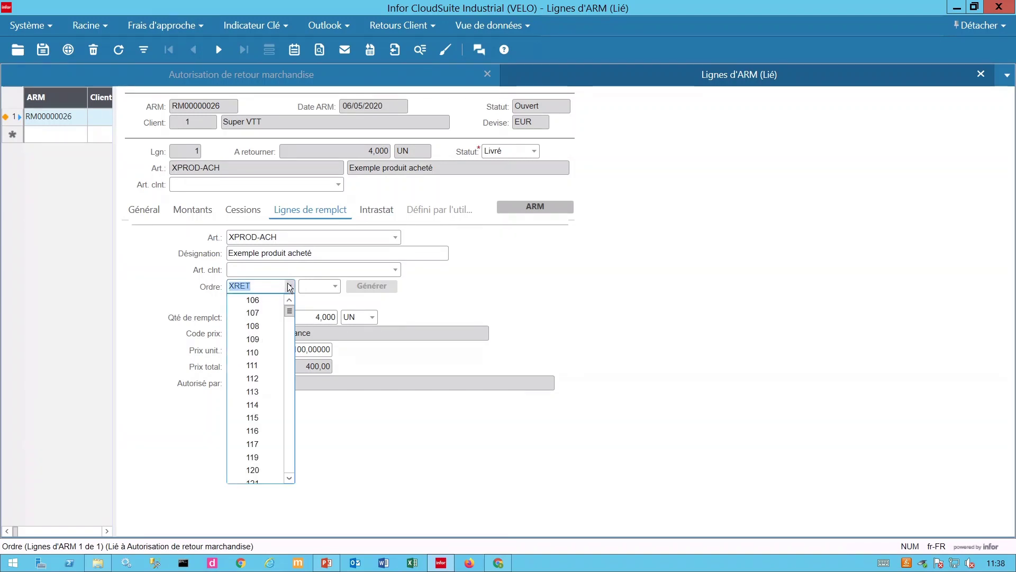
click(276, 287)
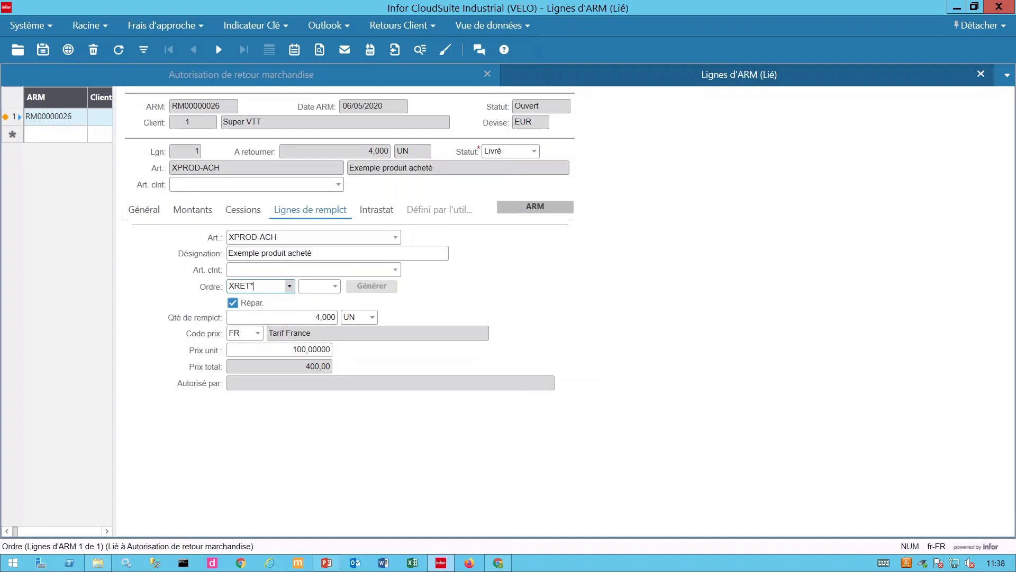
text(*)
click(290, 286)
click(268, 300)
Step: Try to save the return line with its replacement order while leaving the order line number empty, and dismiss the messages
click(43, 51)
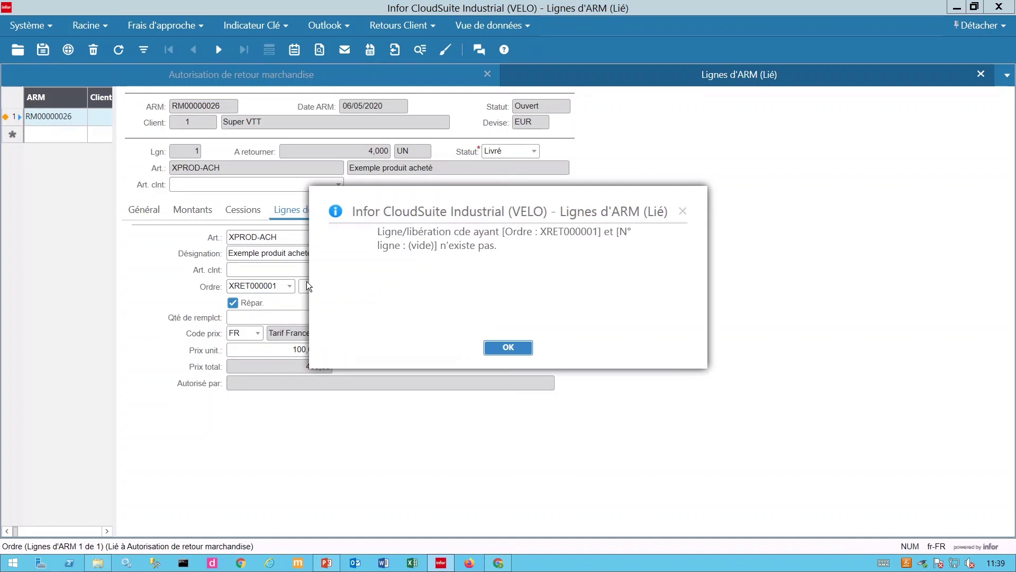
click(507, 345)
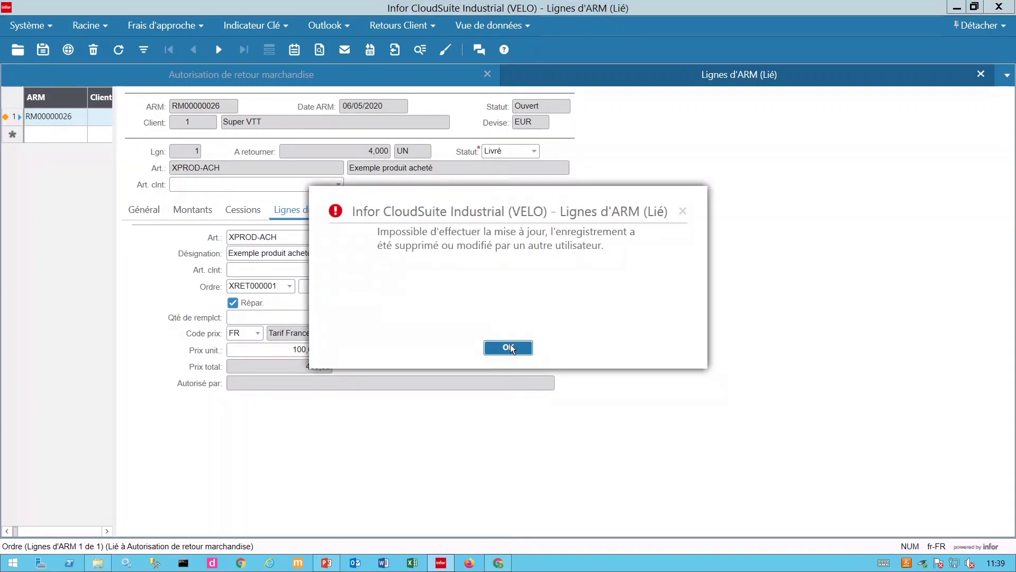
click(508, 347)
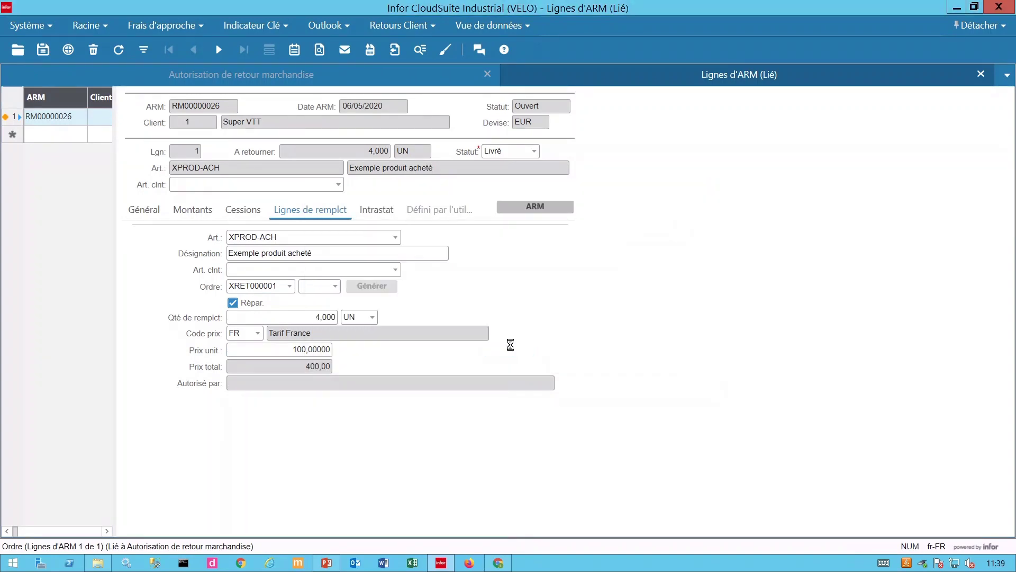
click(326, 286)
click(49, 51)
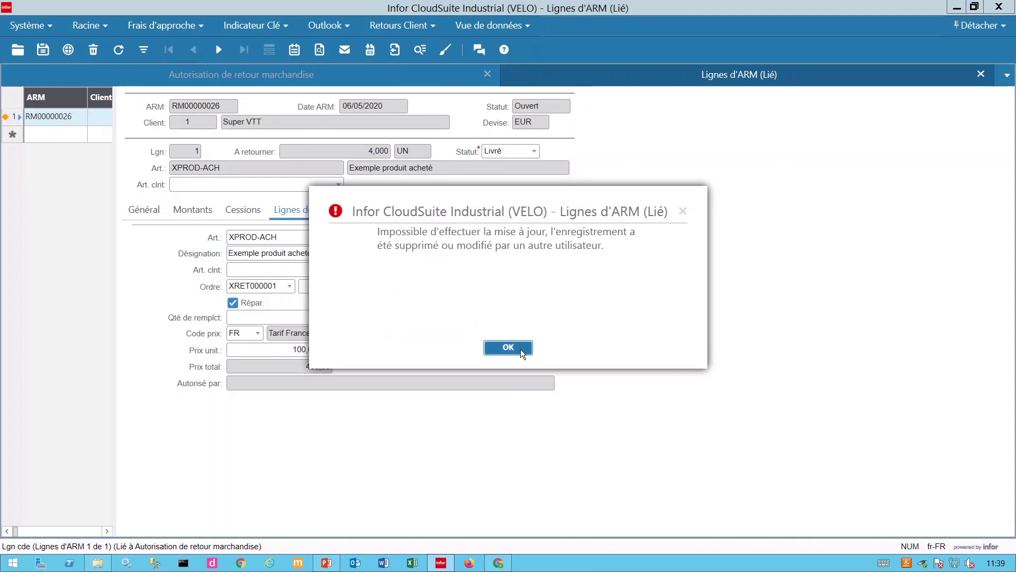
click(523, 348)
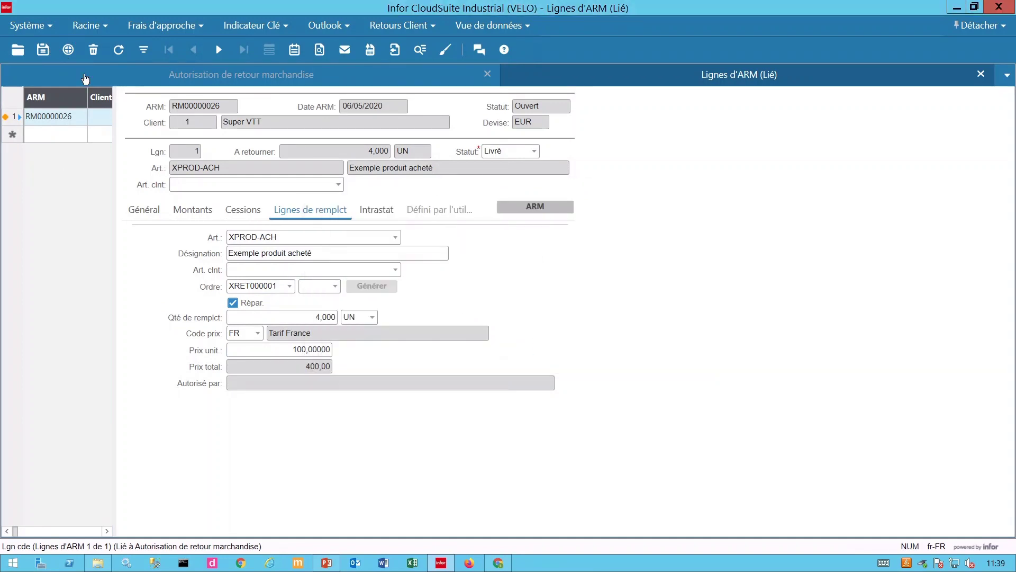
Step: Discard the return line's unsaved changes and re-enter XPROD-ACH as the replacement item, marked as a repair (Répar.)
click(118, 51)
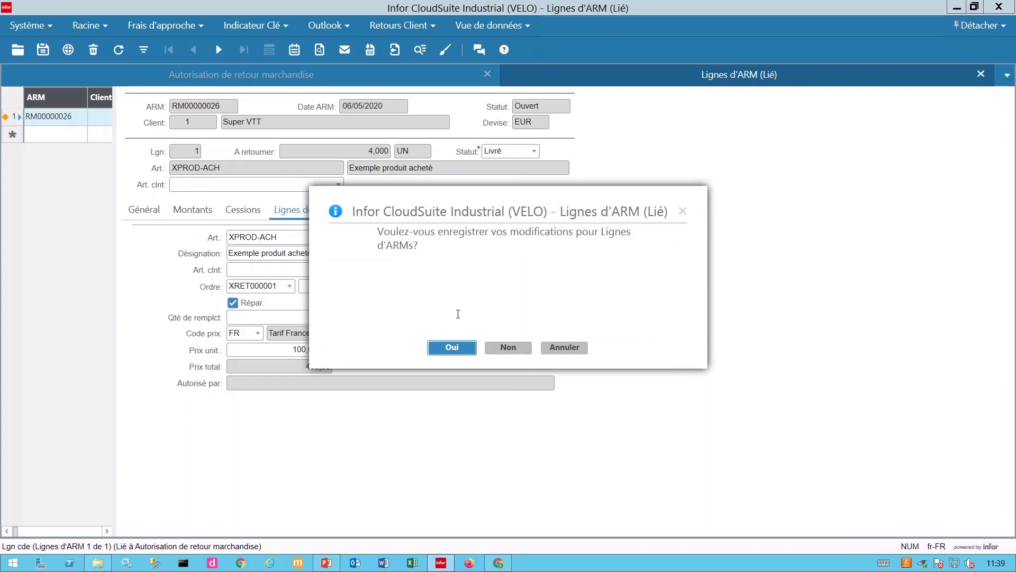
click(521, 348)
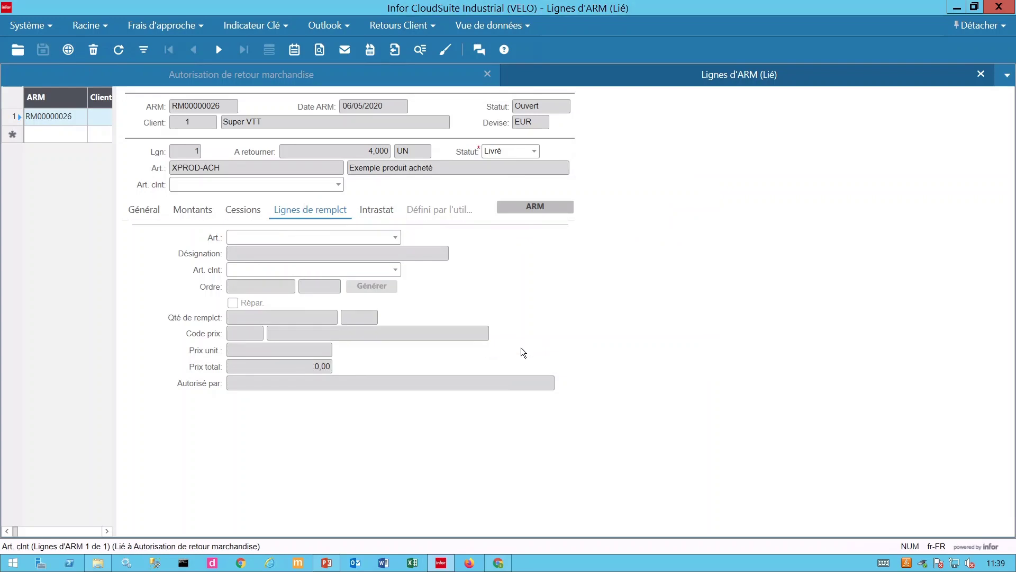
click(376, 238)
text(XPRO)
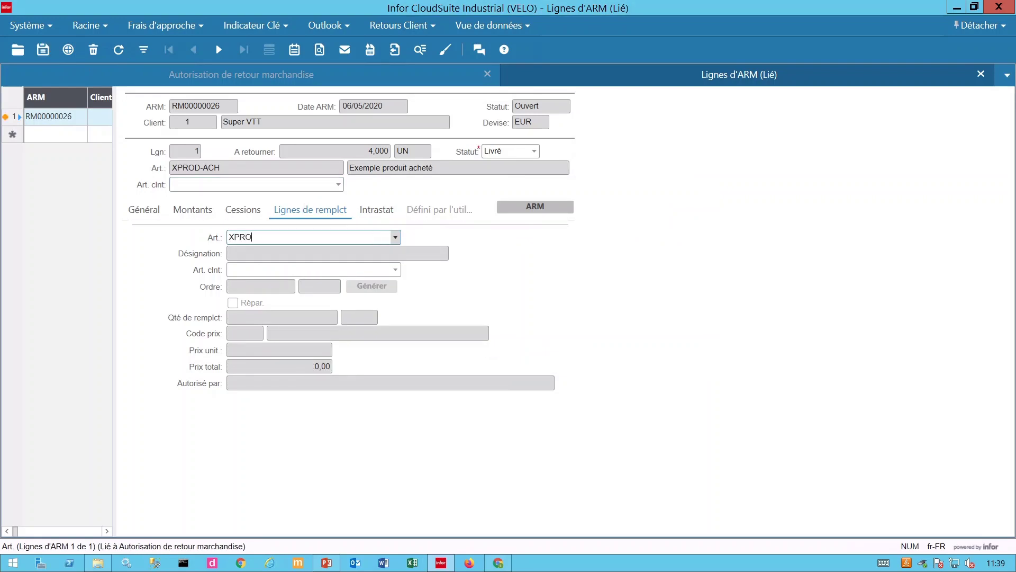
text(D-ACH)
key(Tab)
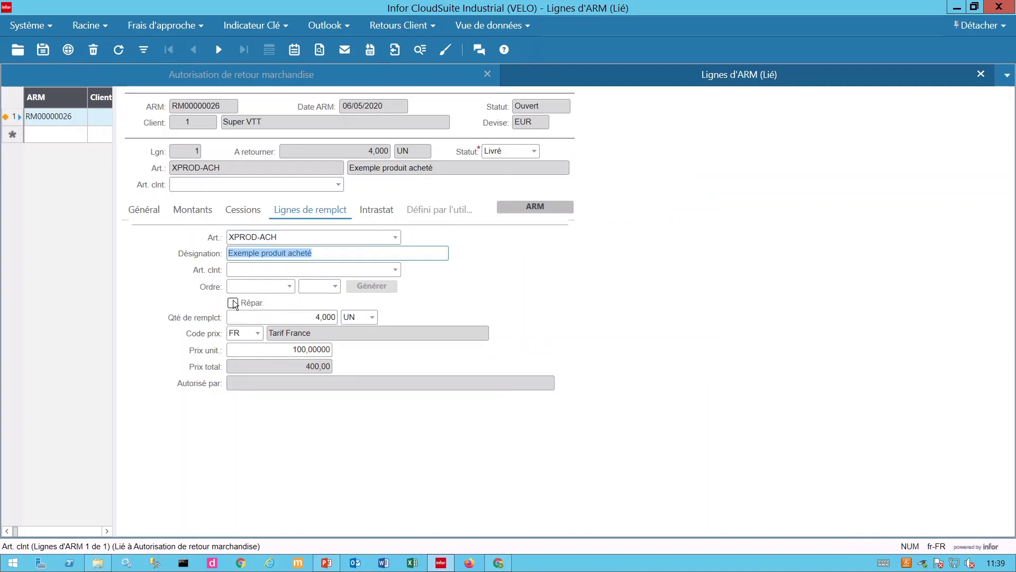
click(233, 303)
Step: Filter the replacement order choices with XRET* again and assign the matching order to the replacement line
click(277, 288)
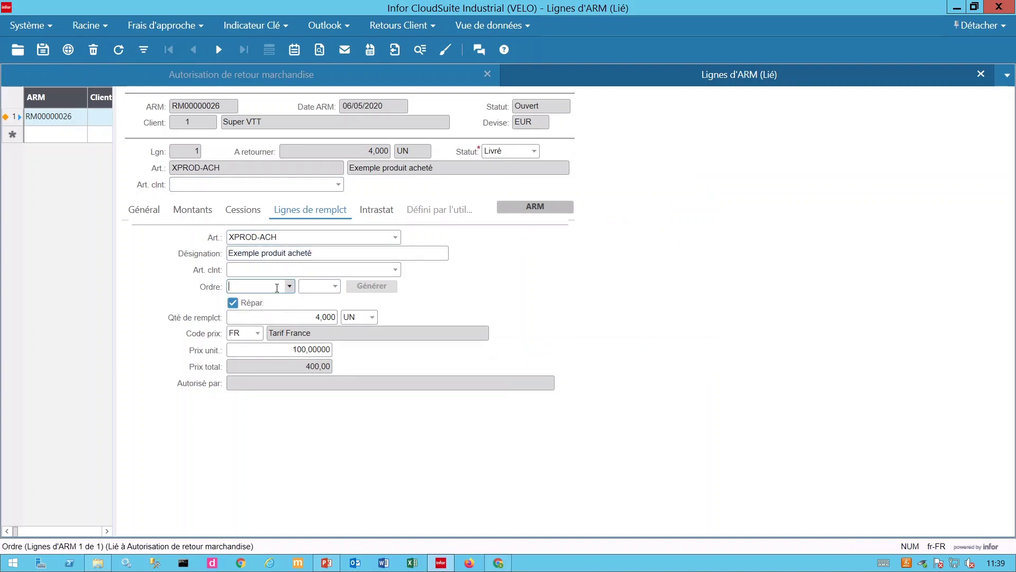
text(XRET*)
click(288, 291)
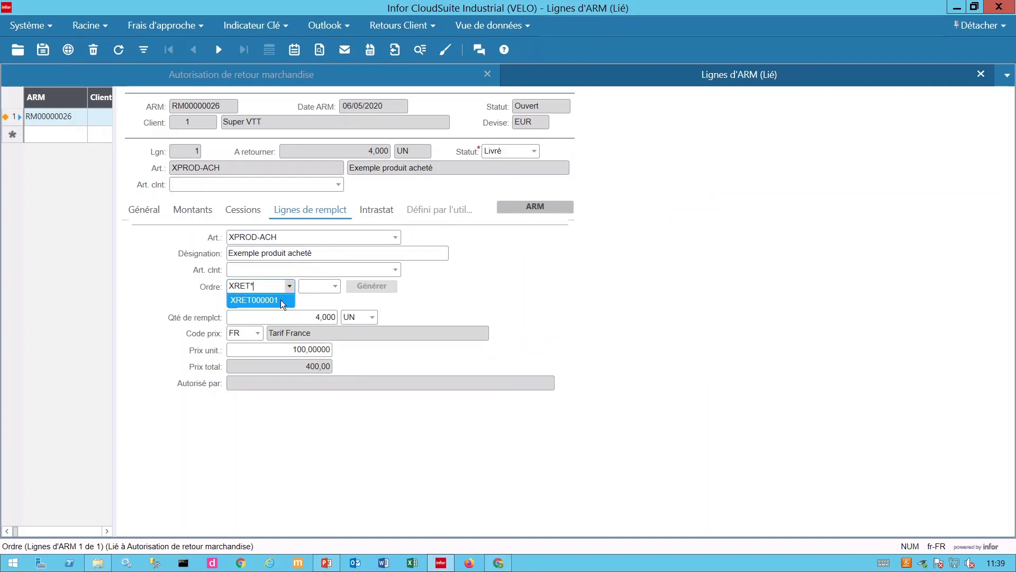
click(281, 300)
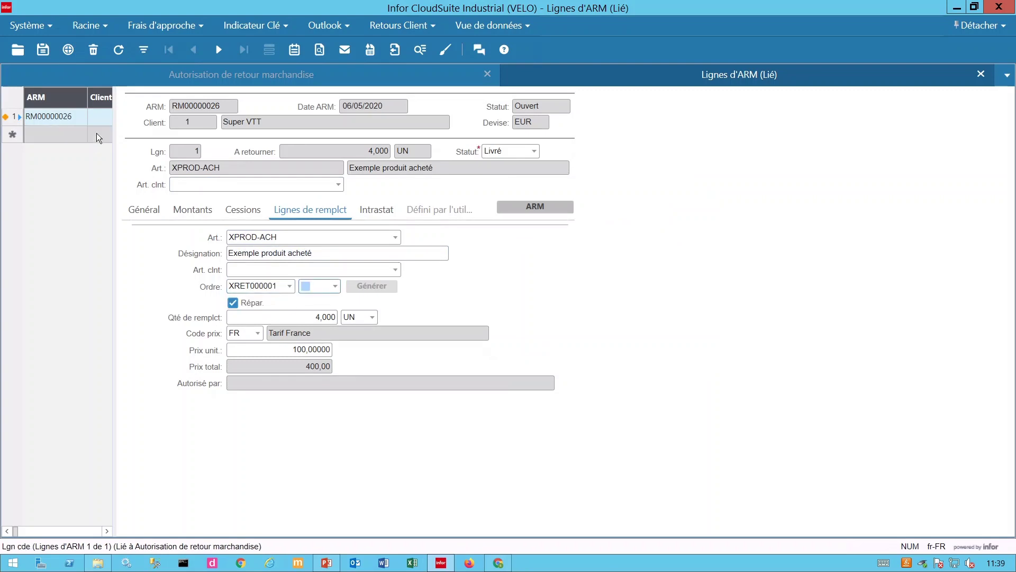
Step: Try to save the return line without an order line number, try order line number 2, and dismiss the messages
click(47, 51)
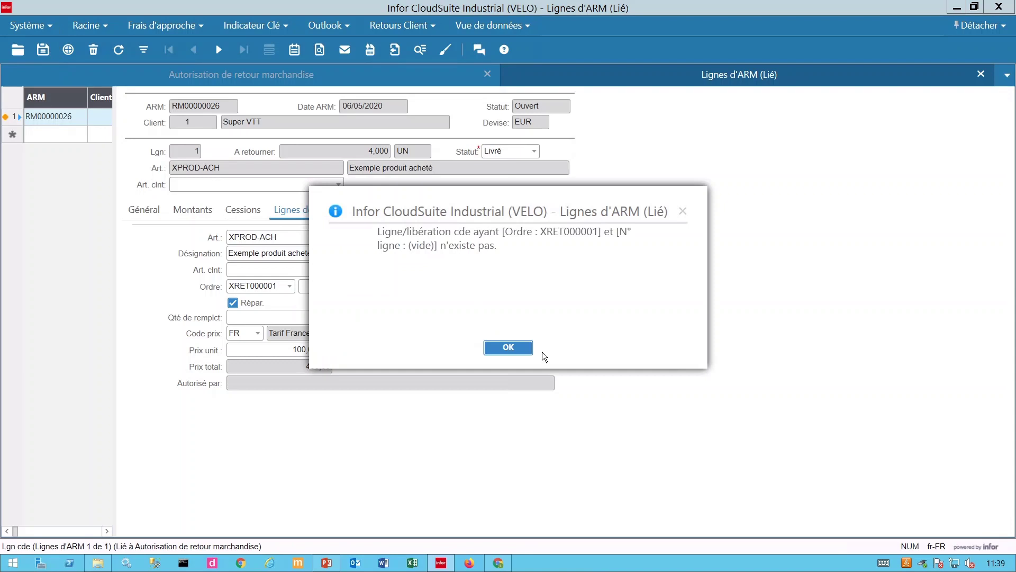
click(495, 345)
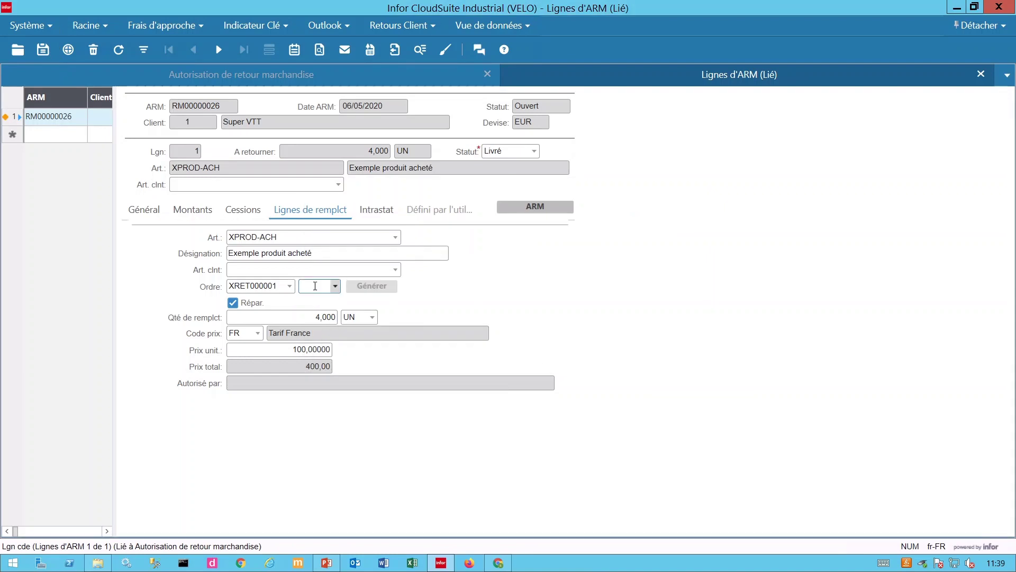
text(2)
key(Tab)
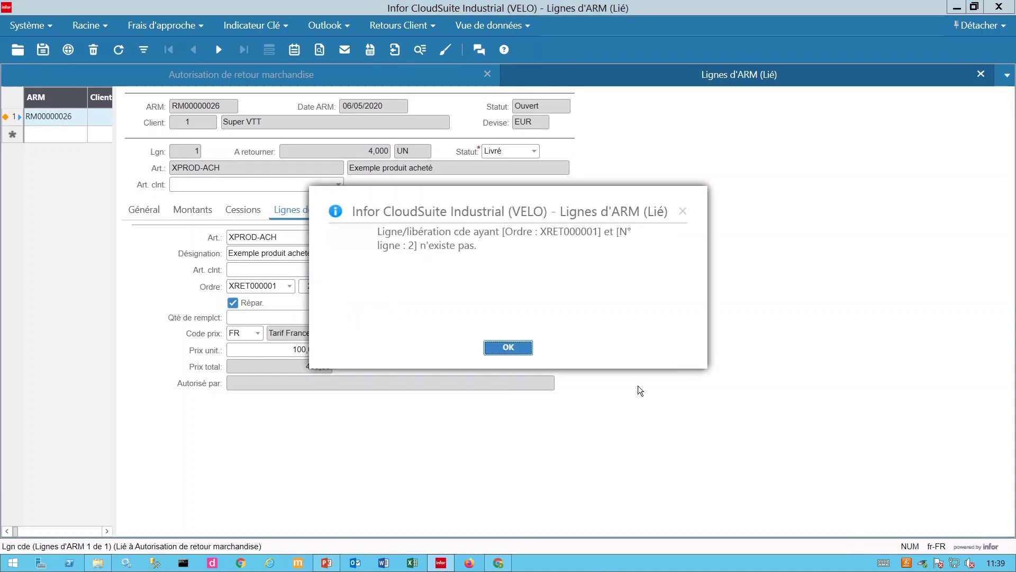
click(525, 346)
click(526, 348)
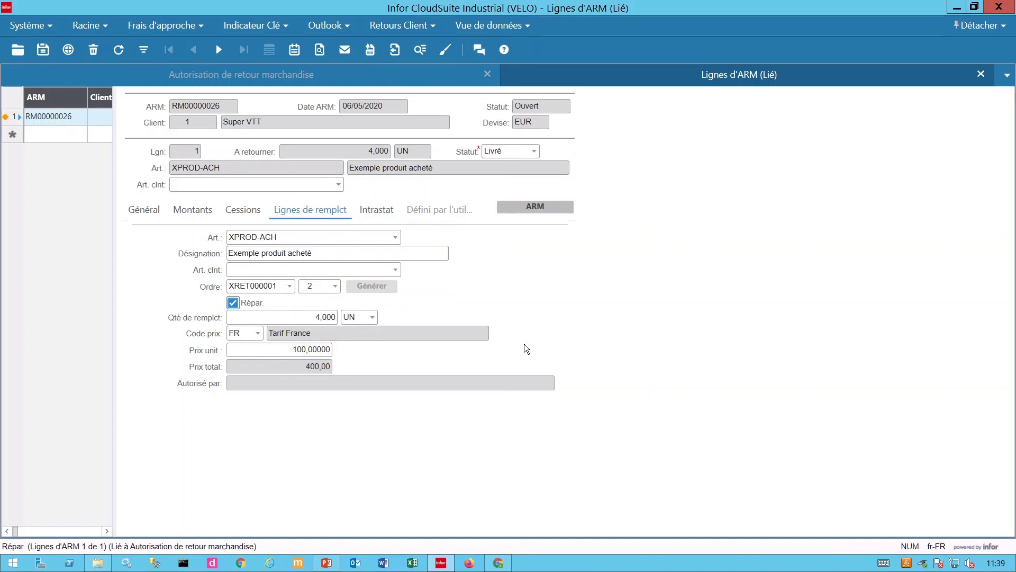
Step: Set the replacement order's line number to 1 and save the return line
click(318, 286)
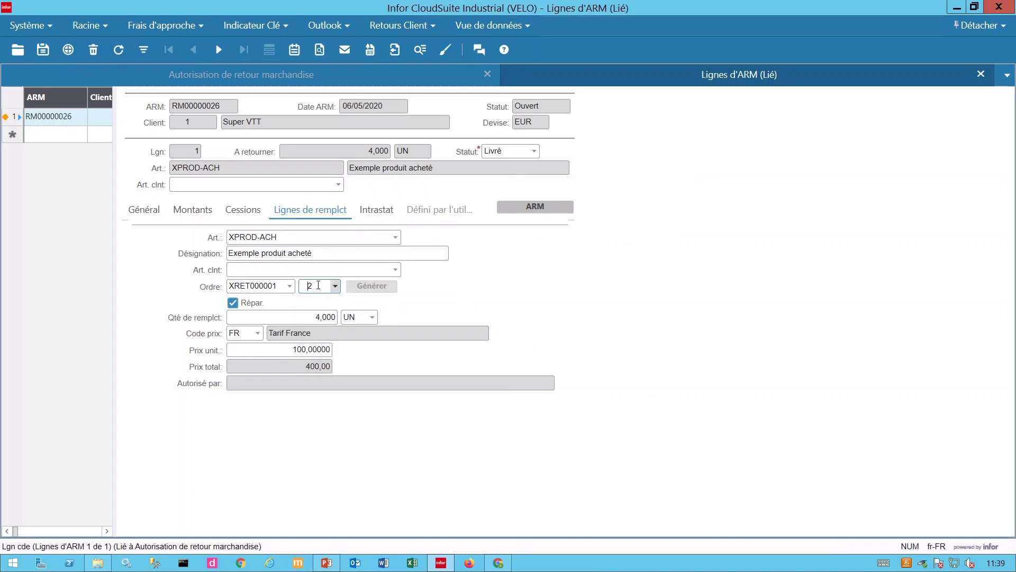
key(Delete)
text(1)
key(Tab)
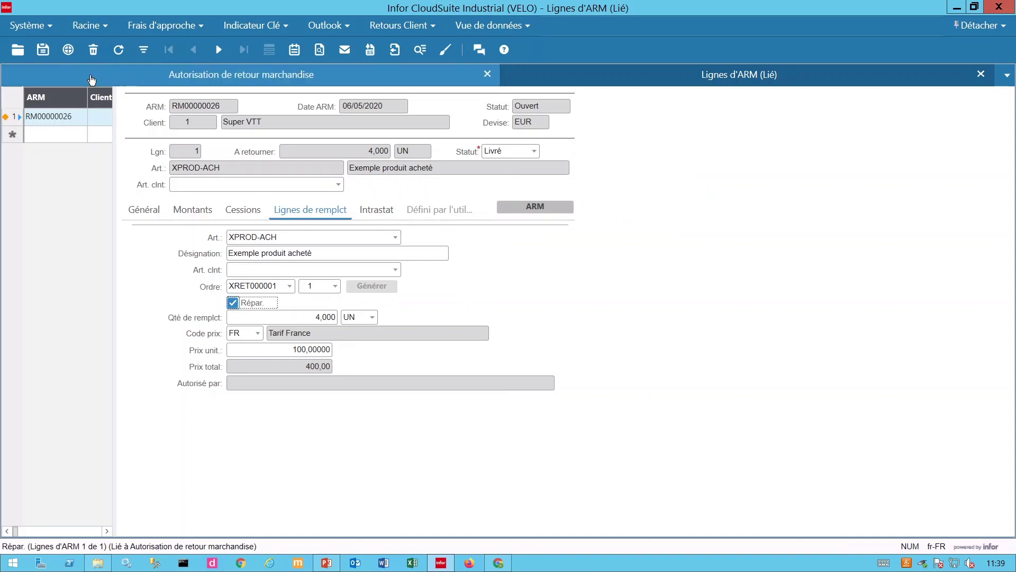
click(41, 50)
Step: Clear the replacement order's line number and save the return line again
click(320, 288)
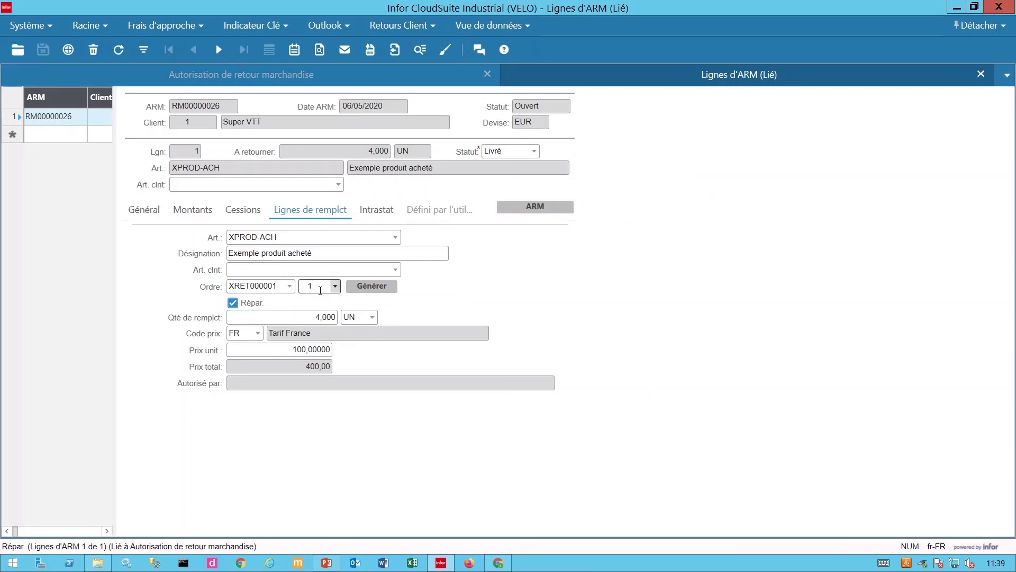
key(BackSpace)
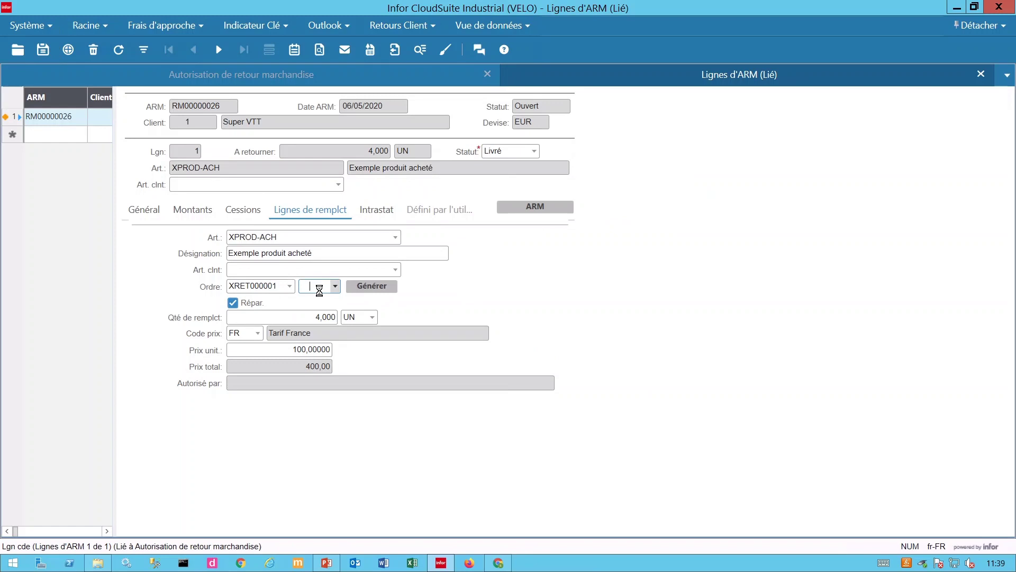
key(Tab)
click(508, 347)
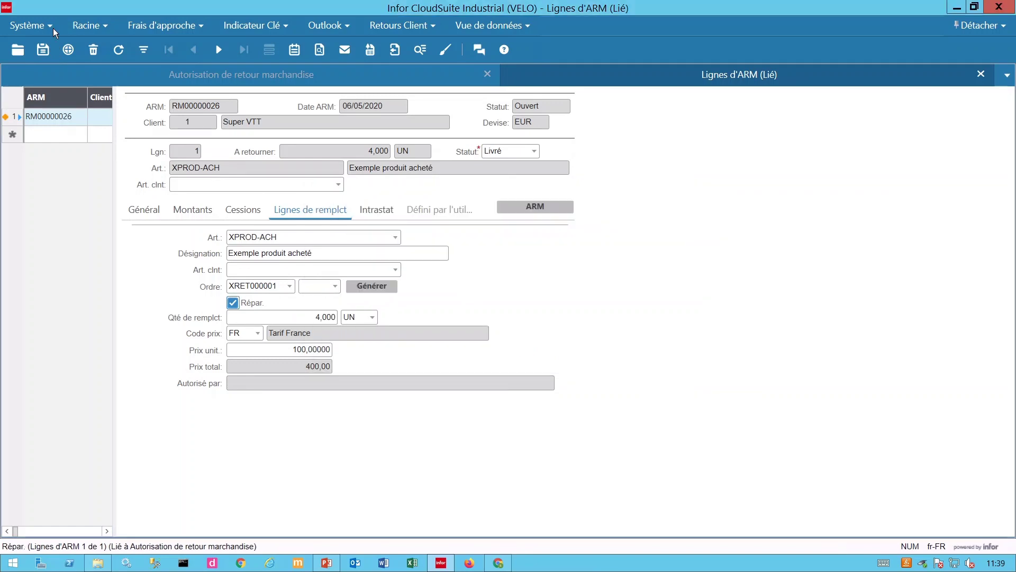
click(35, 50)
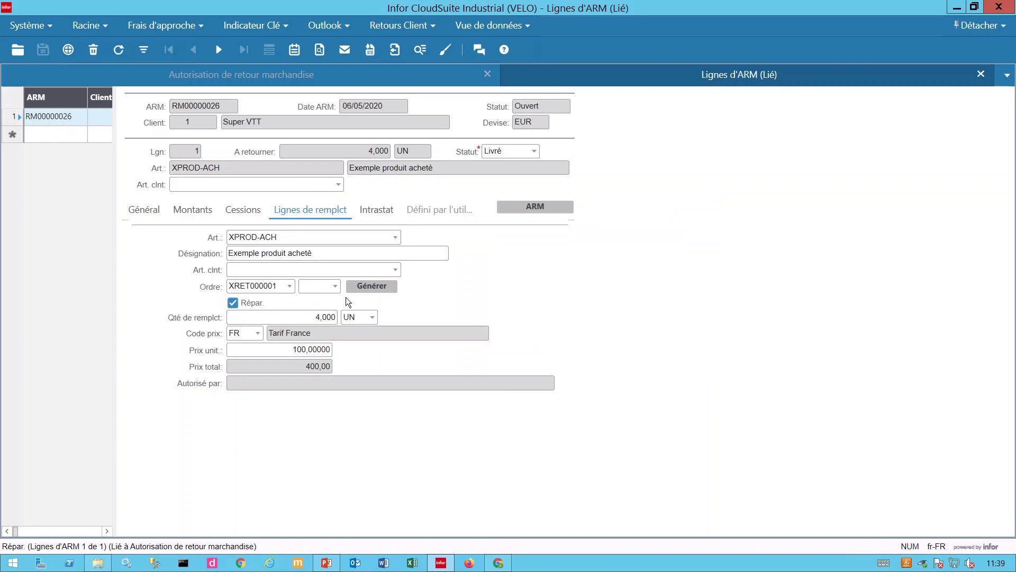
Step: Generate the replacement order line from the return line and confirm the process
click(373, 289)
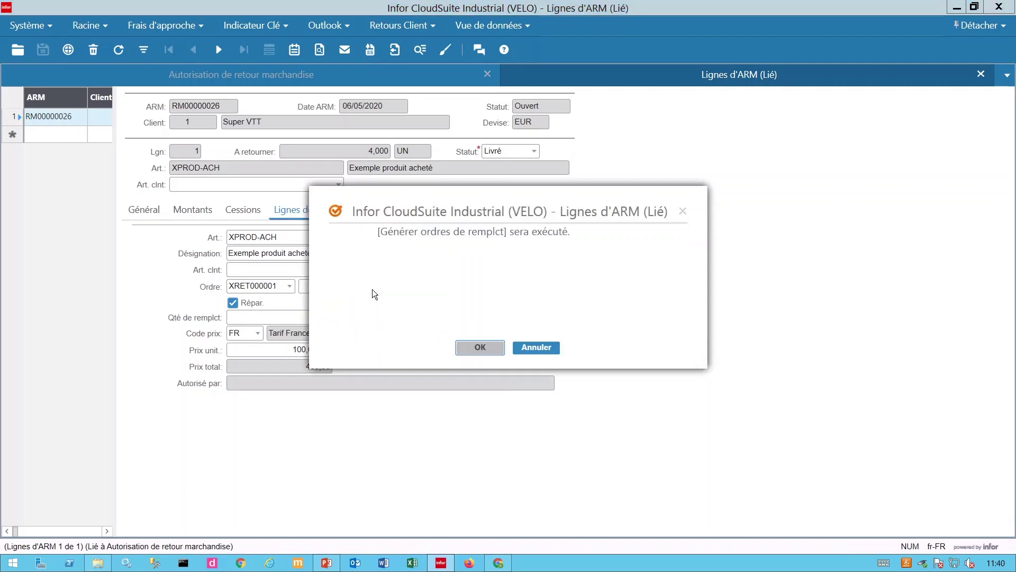
click(470, 347)
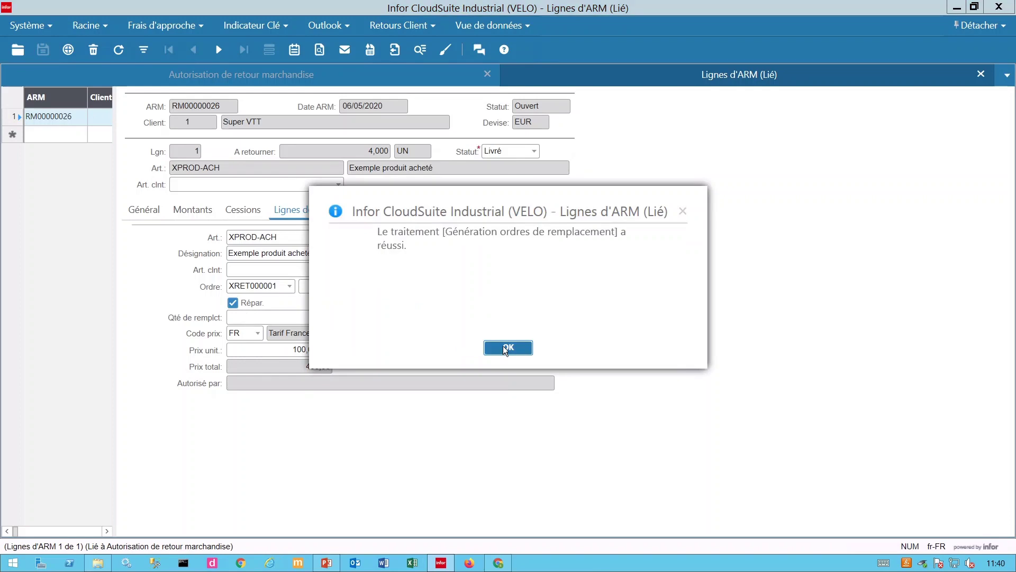
click(524, 349)
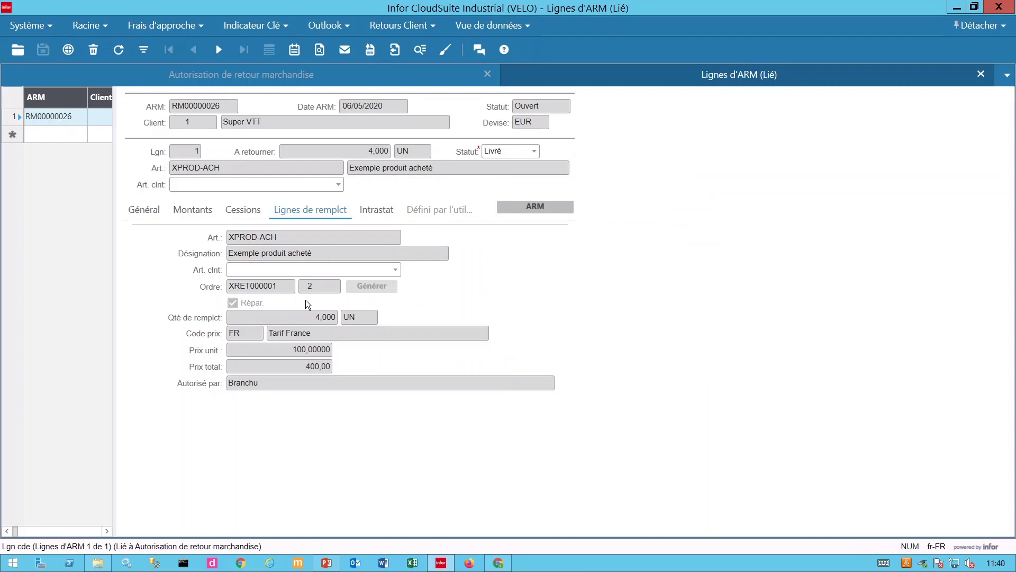
Step: Open the replacement order's details, examine the quantities on order lines 1 and 2, and close the order
double_click(255, 289)
right_click(255, 289)
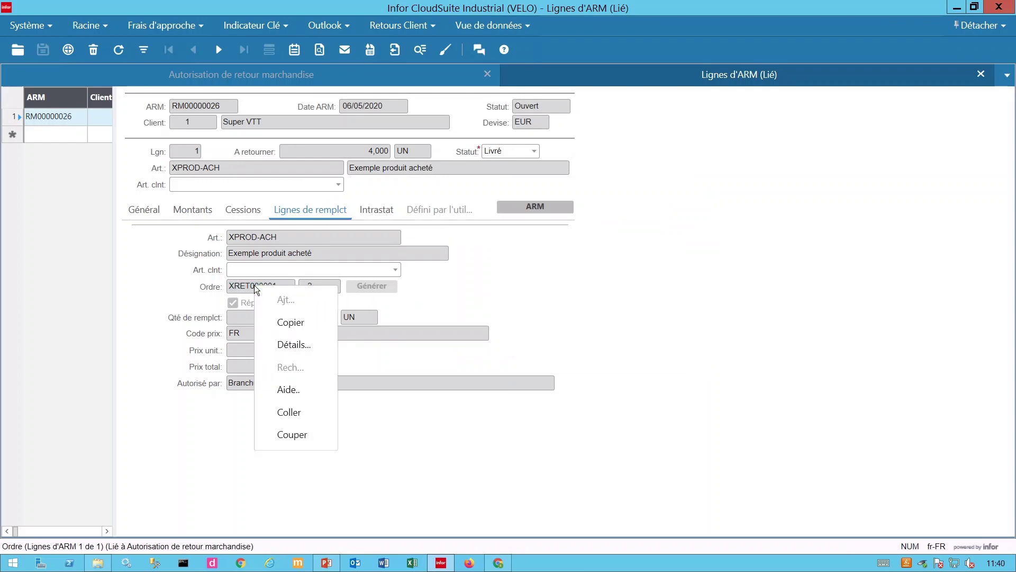
click(290, 330)
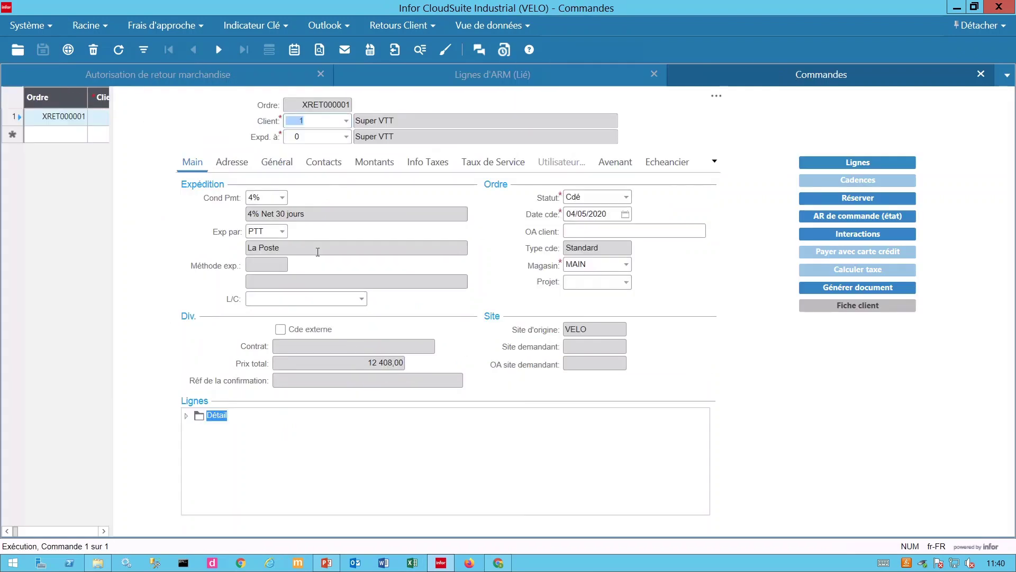
click(186, 416)
click(222, 431)
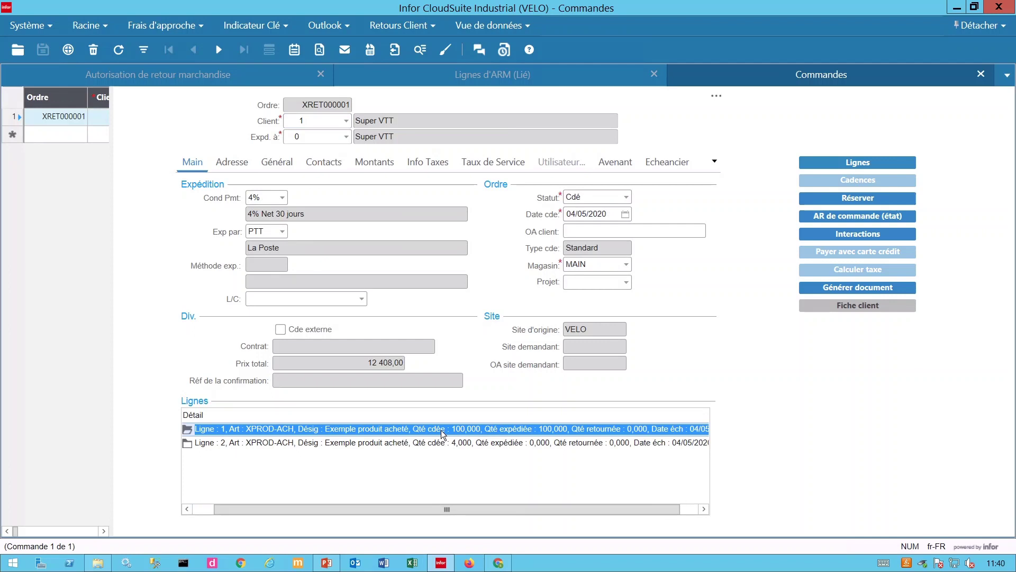
click(412, 444)
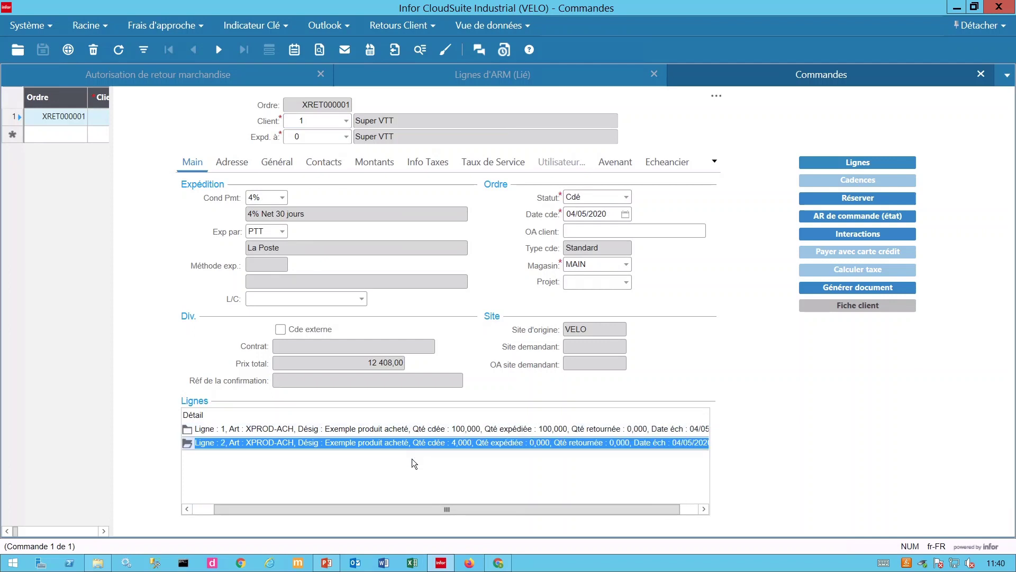
drag(412, 507, 336, 509)
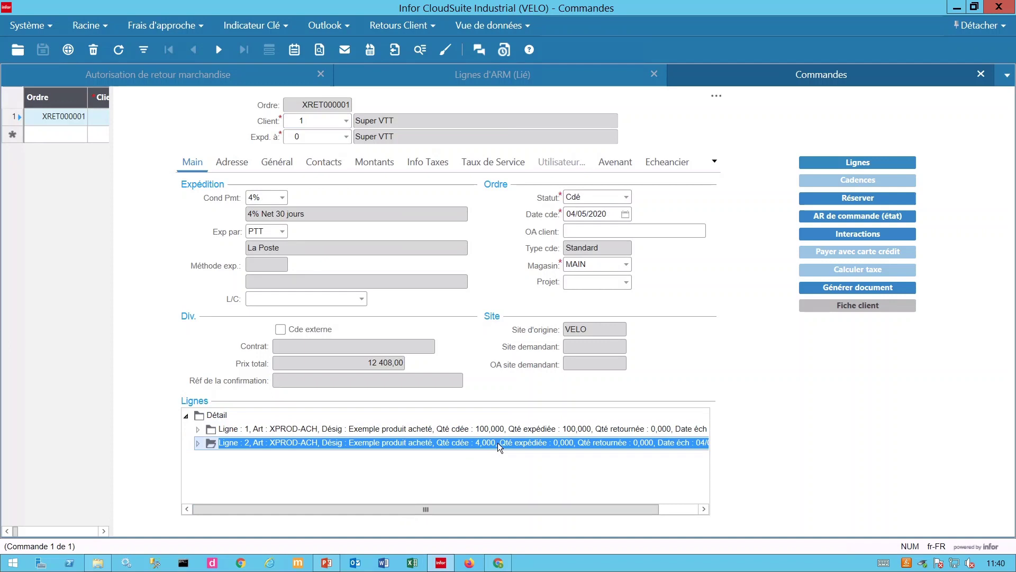
click(981, 74)
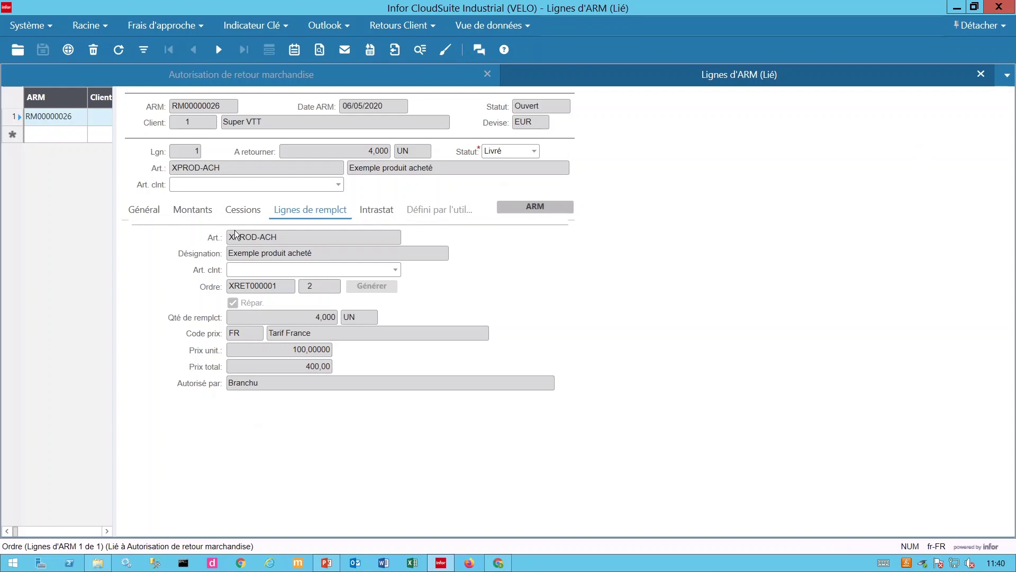
Step: Review the return line's credit amounts (Montants), disposition (Cessions) and replacement line details
click(199, 212)
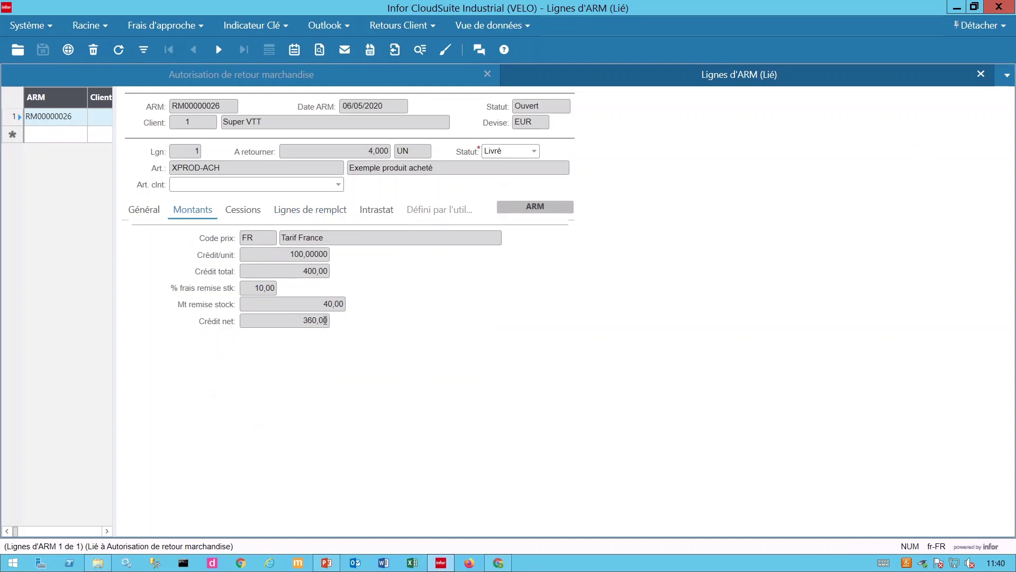
click(243, 209)
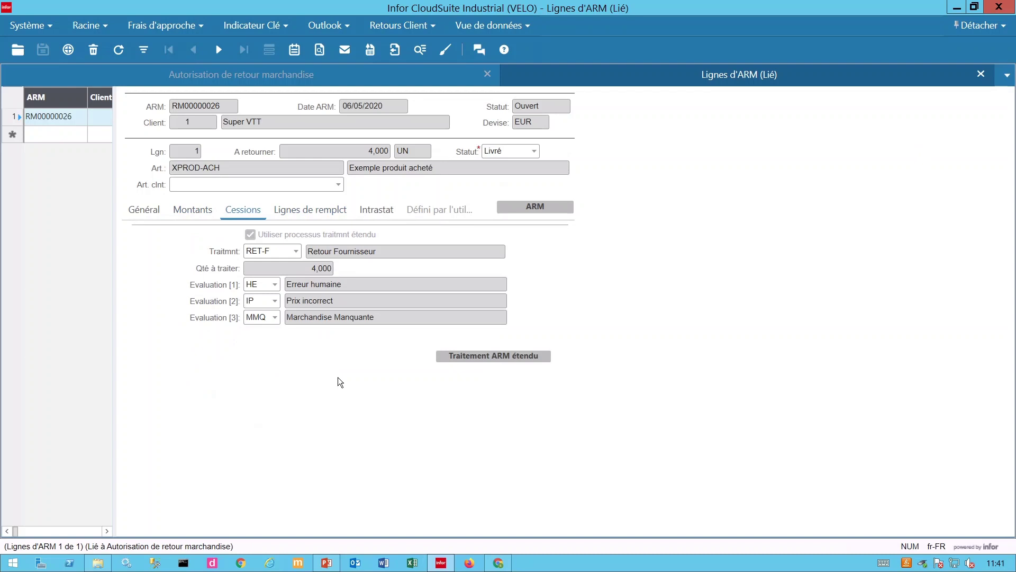
click(287, 215)
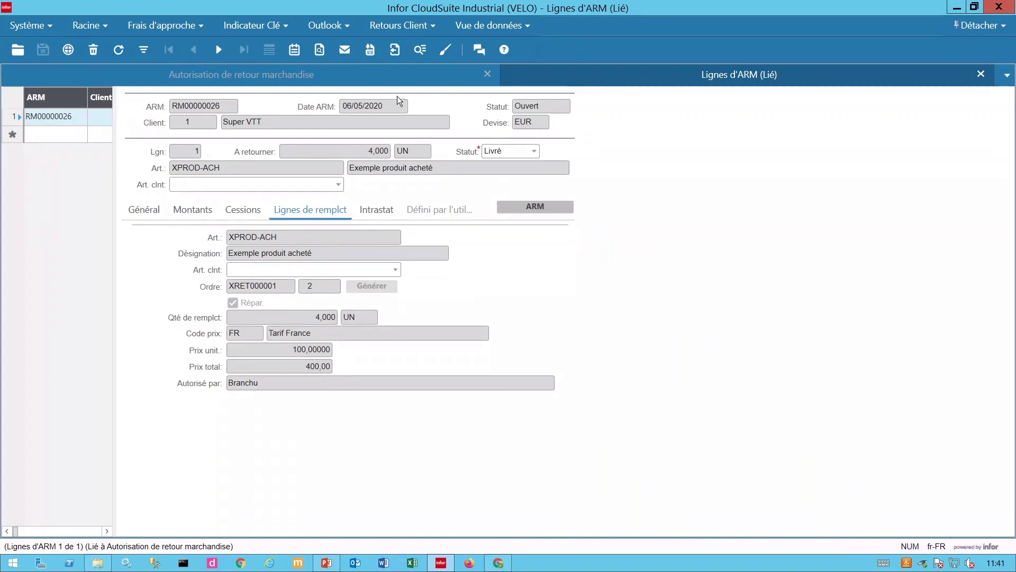
Step: Copy the return authorization (ARM) number from the return line and close the return lines form
click(210, 106)
key(ctrl+c)
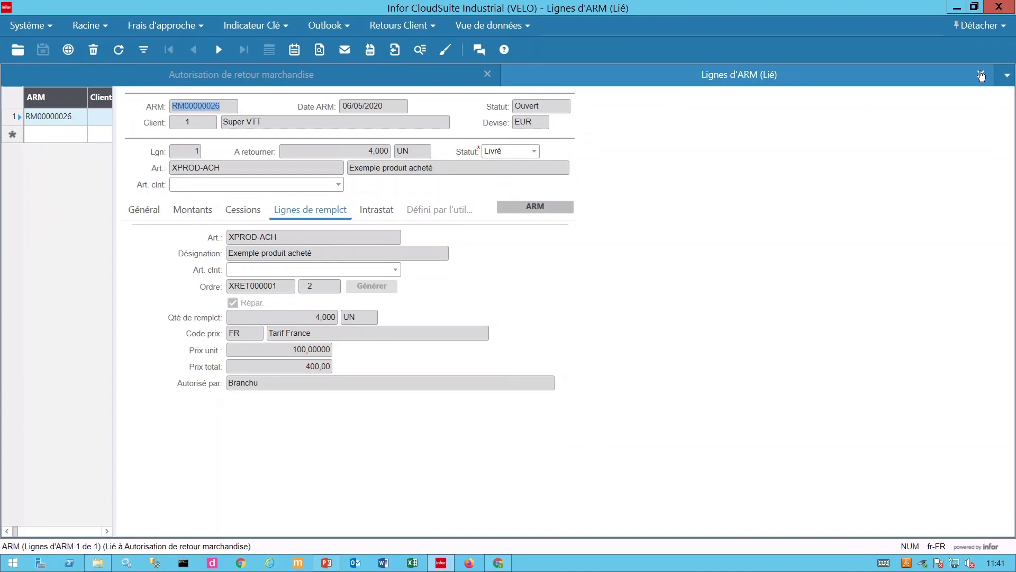
click(981, 75)
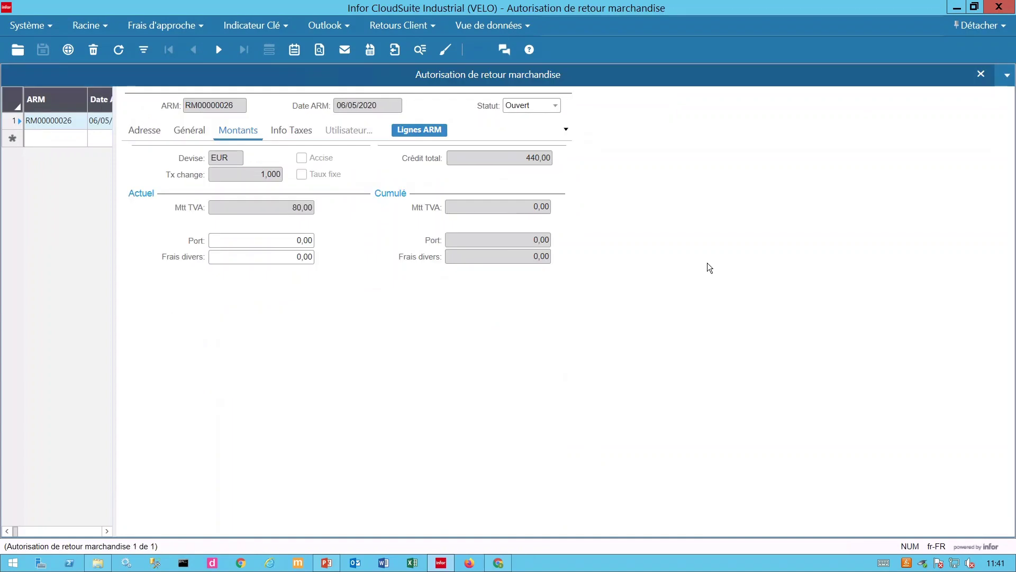
Step: Open the return credit form (Avoir d'ARM) and use the copied ARM number as both start and end of the ARM range
click(426, 28)
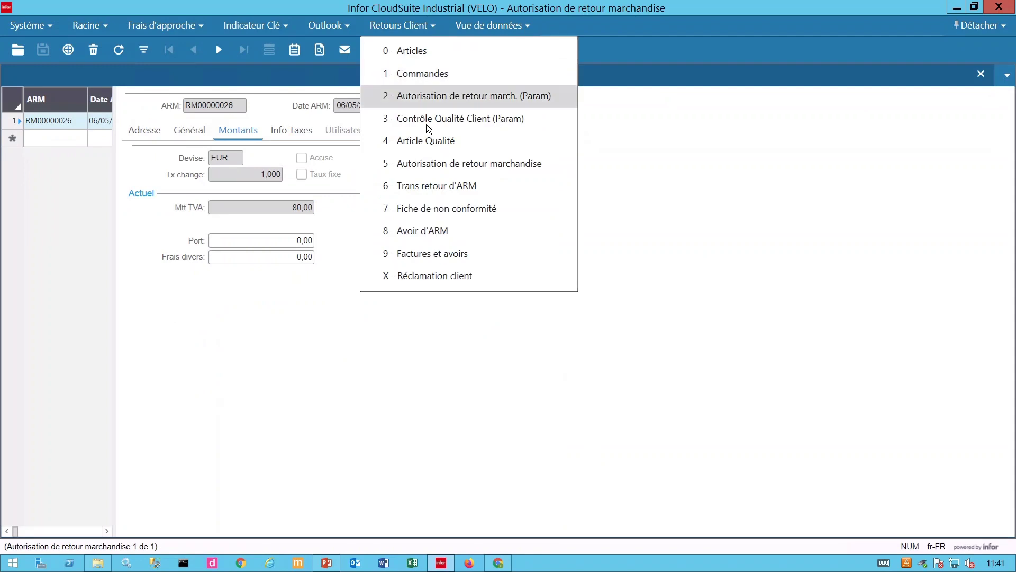
click(438, 234)
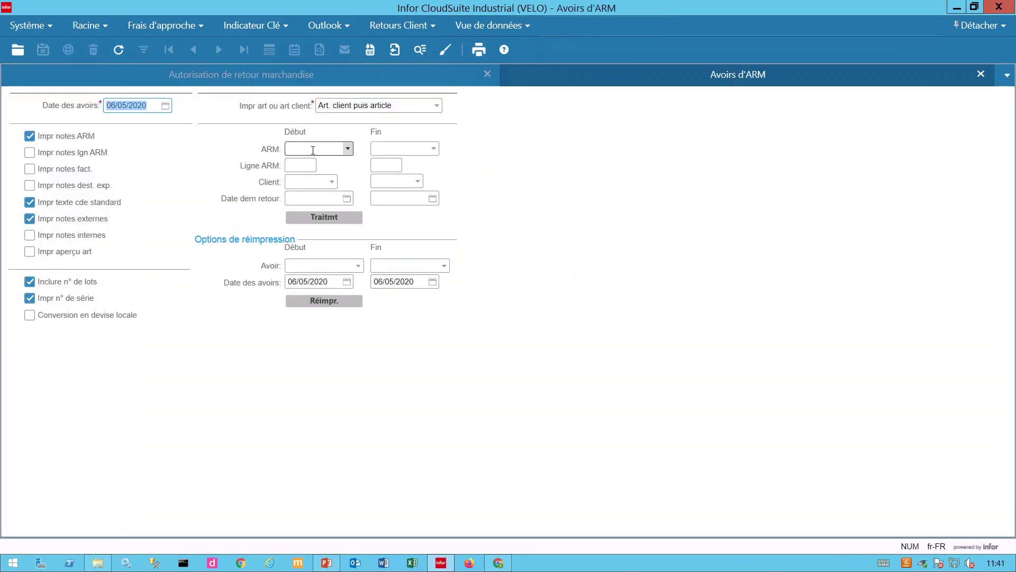
click(313, 150)
key(ctrl+v)
key(Tab)
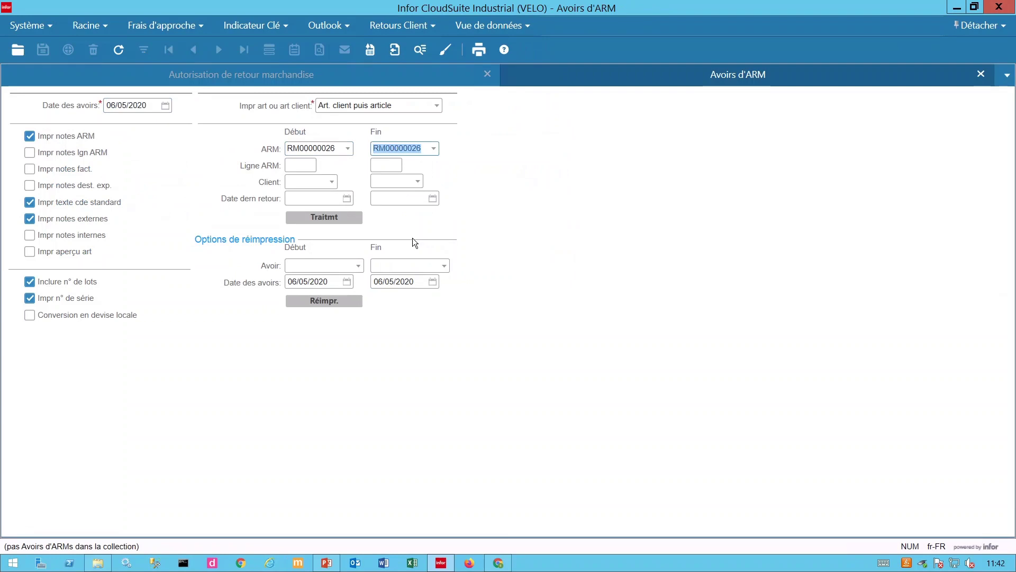
key(Tab)
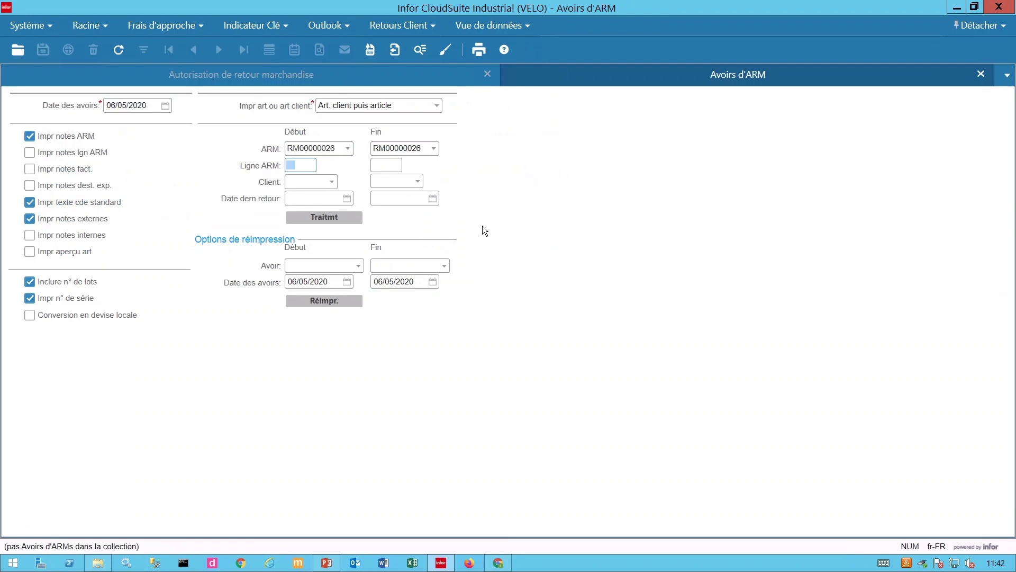
Step: Process the return credit for the entered ARM range and confirm the print job
click(324, 218)
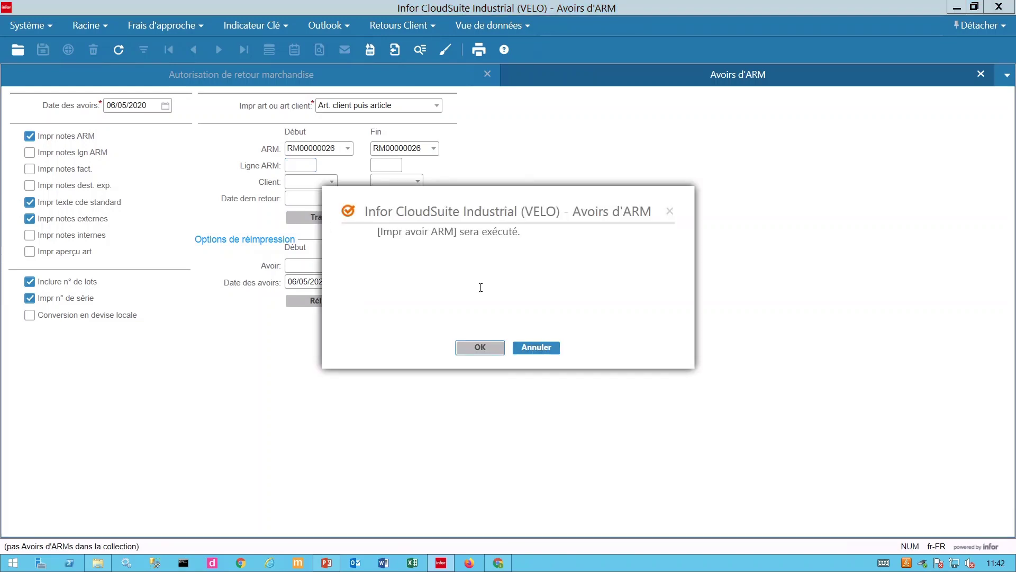
click(478, 347)
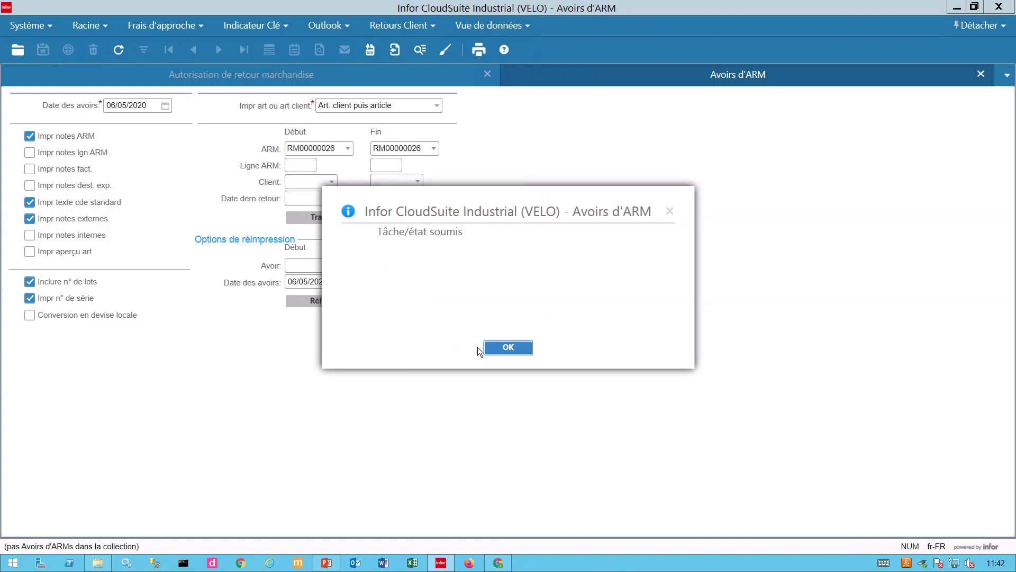
click(502, 349)
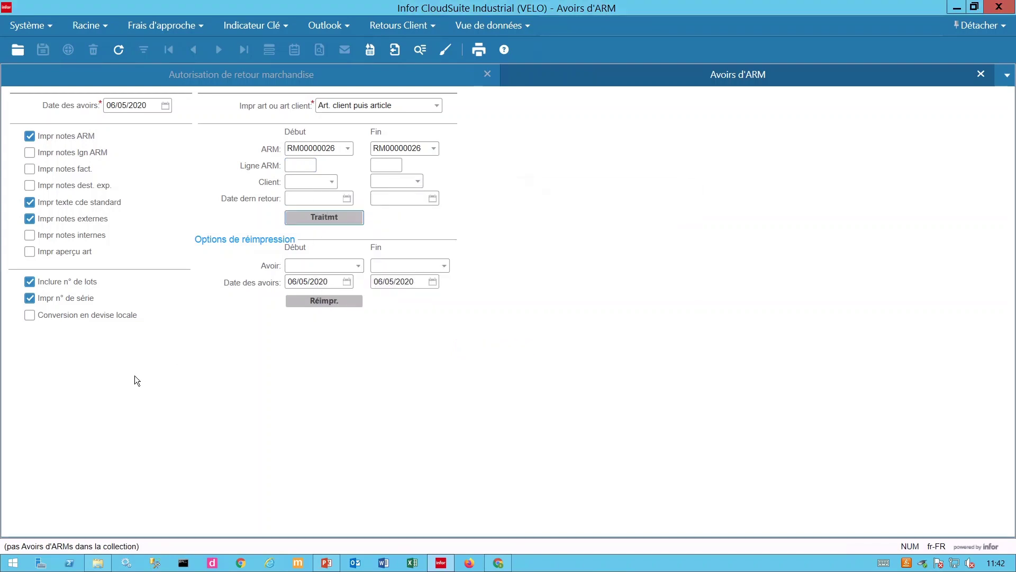
Step: Open RMACreditMemoLaser_VELO_2586.pdf from the Preview output folder and examine its credit lines and restocking fees
click(98, 562)
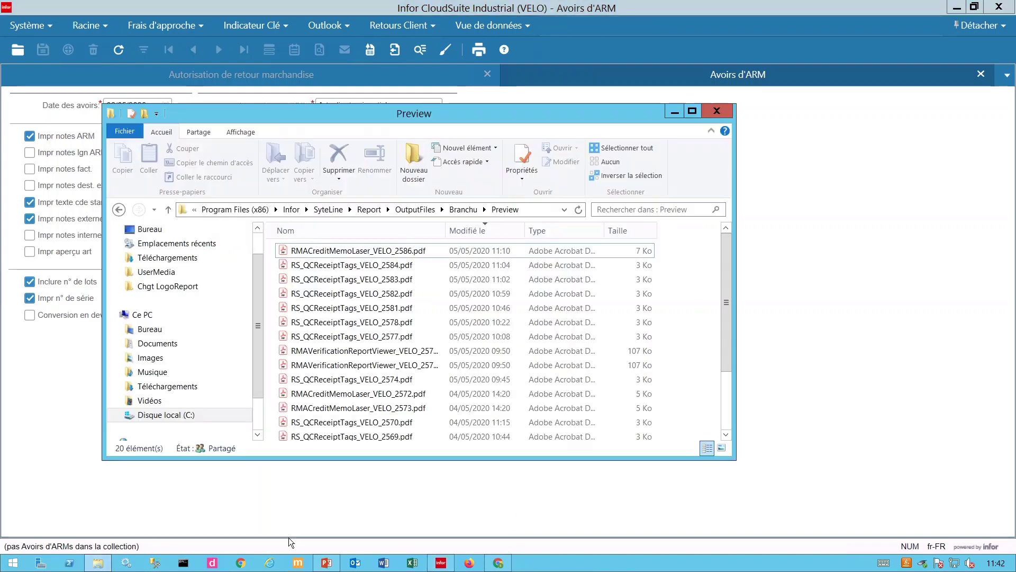
double_click(339, 250)
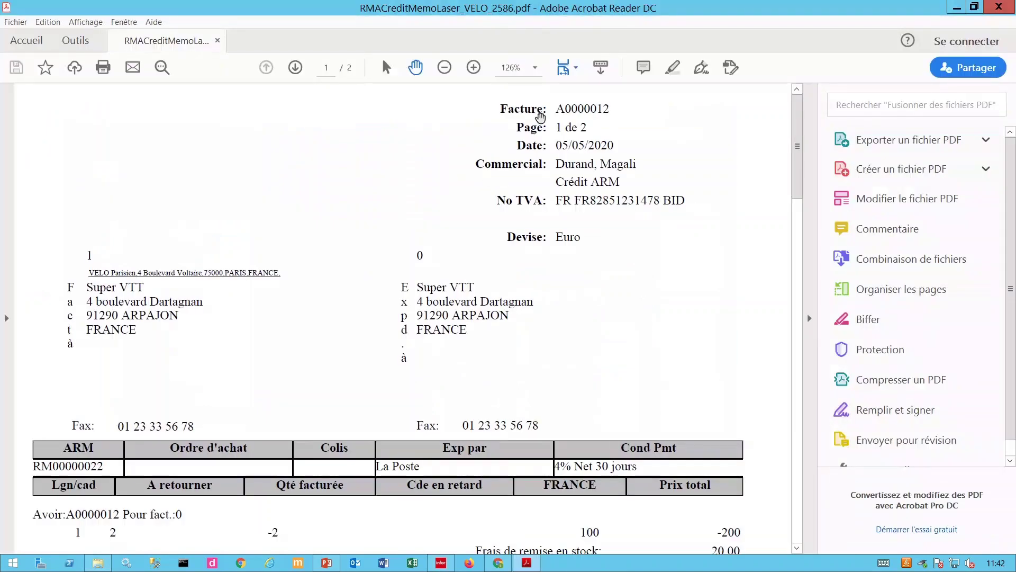
scroll(551, 212, down, 5)
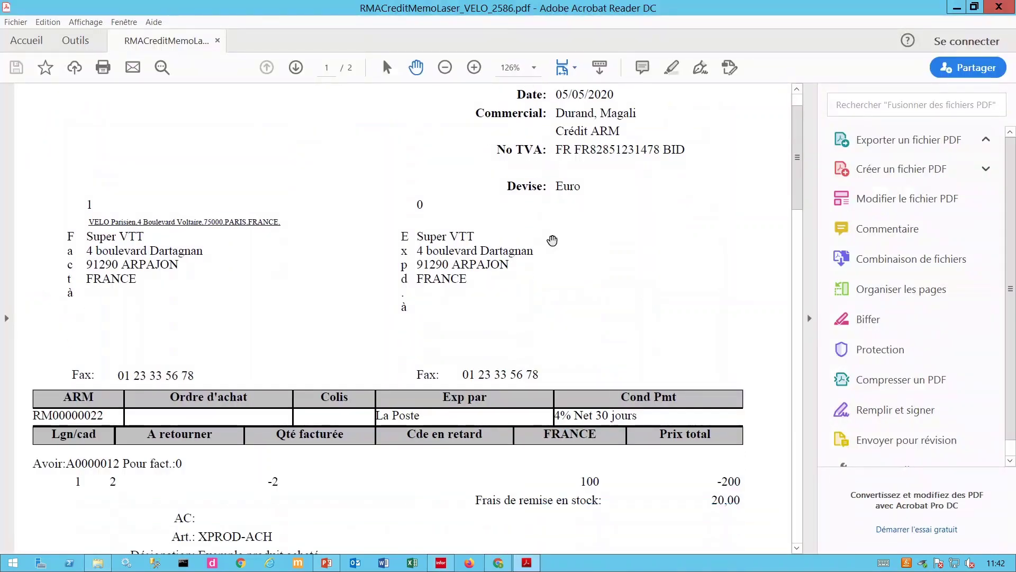
scroll(554, 245, down, 1)
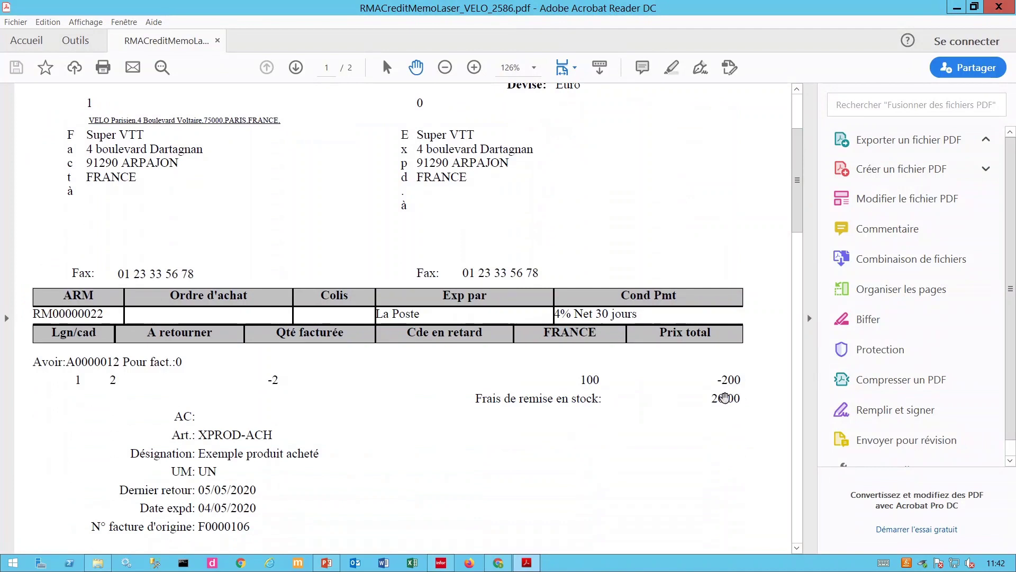
scroll(602, 387, down, 2)
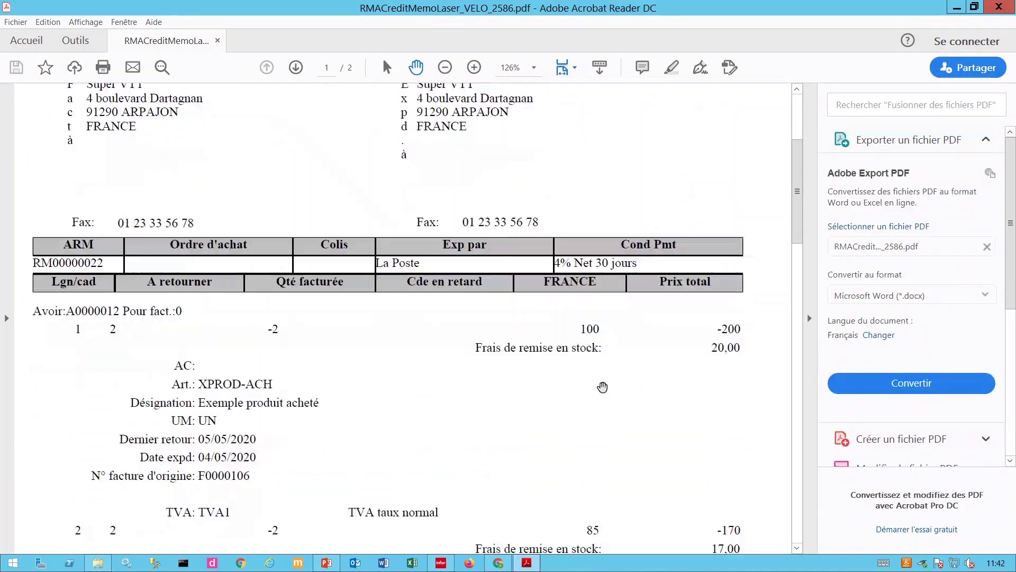
scroll(602, 386, down, 1)
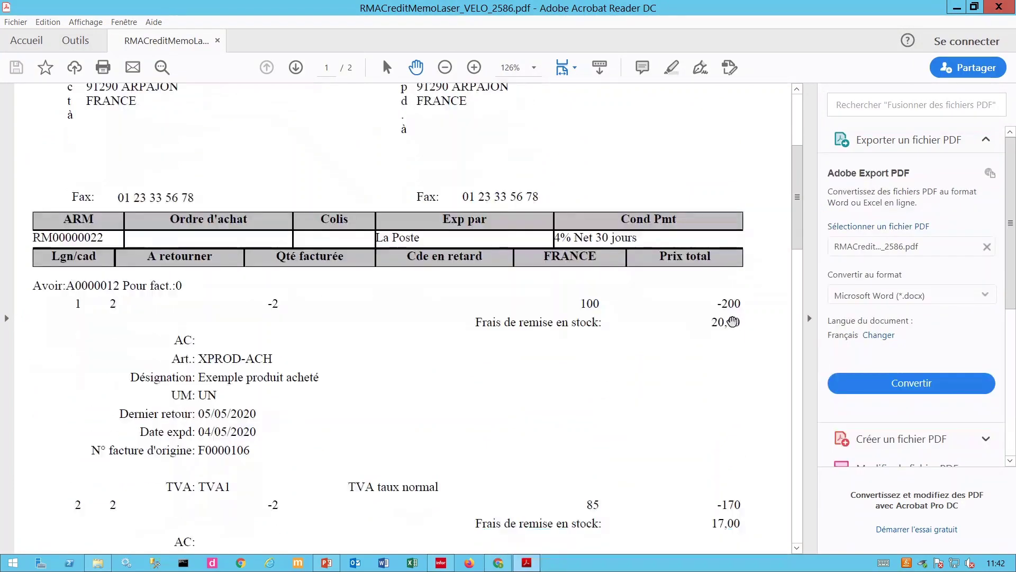
scroll(669, 468, down, 7)
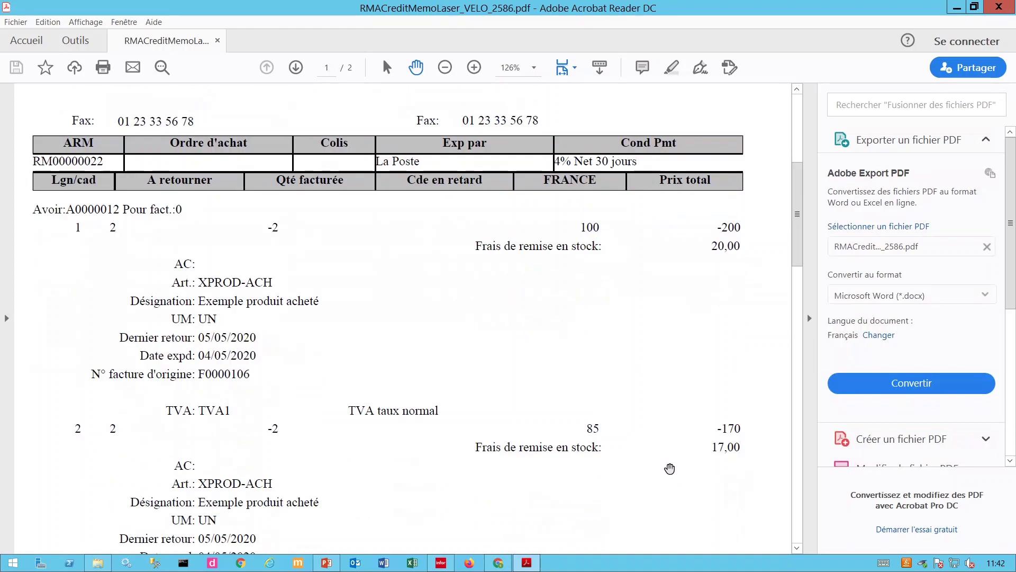
Step: Examine the credit memo's tax summary and totals on page 2, go back to page 1, and minimize the PDF and folder windows
scroll(670, 468, down, 20)
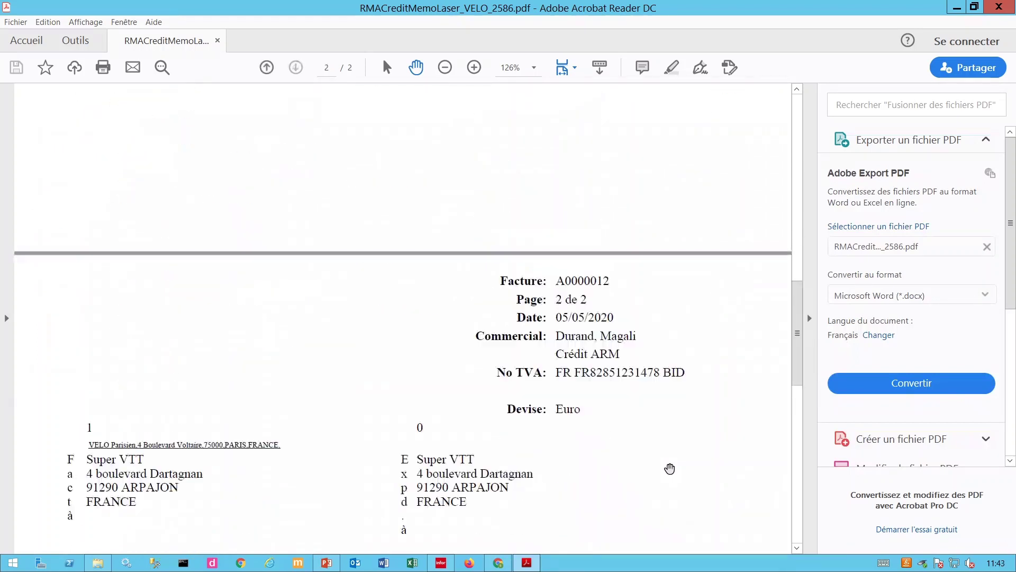
scroll(670, 468, down, 8)
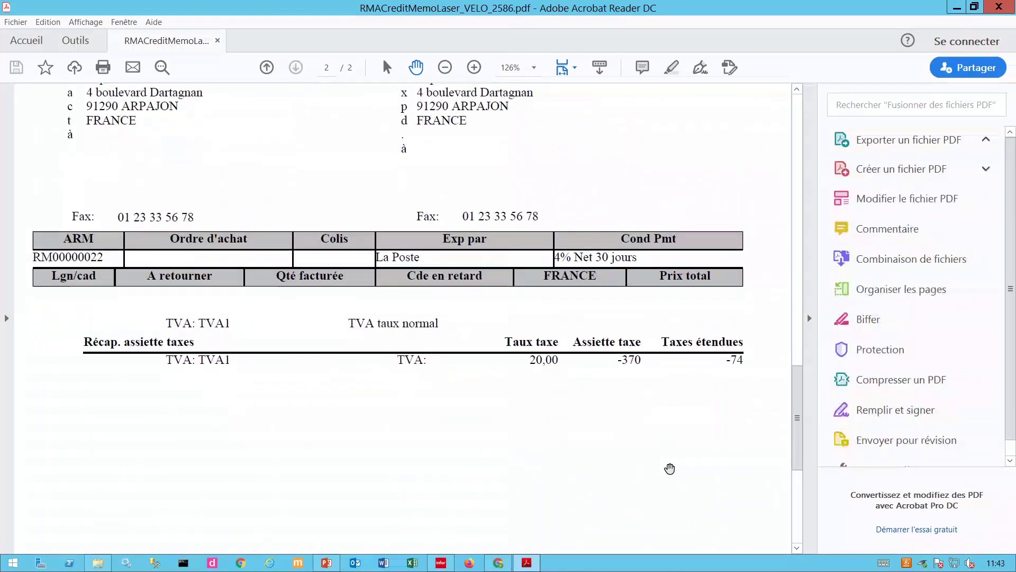
scroll(670, 468, down, 14)
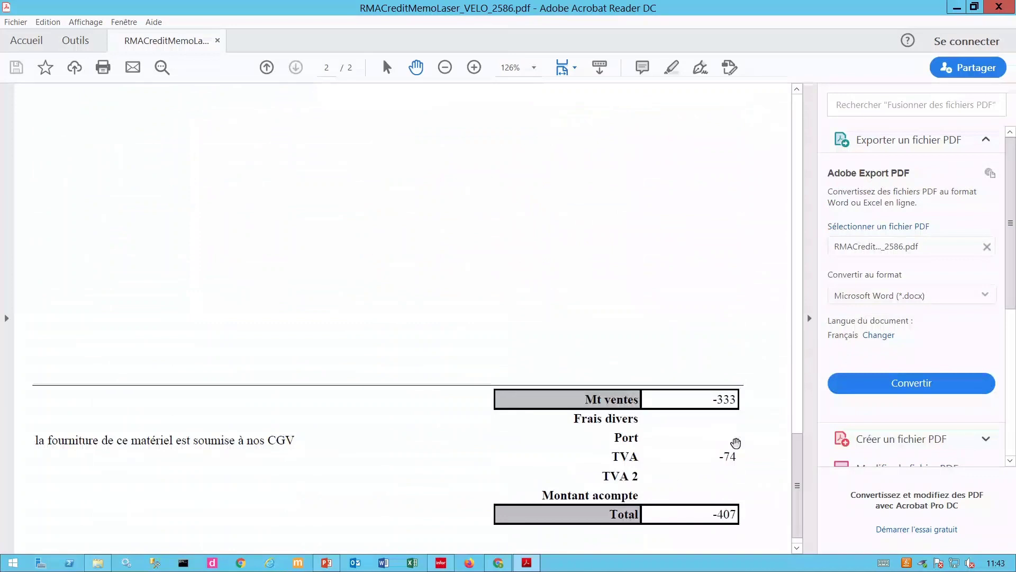
scroll(717, 510, up, 6)
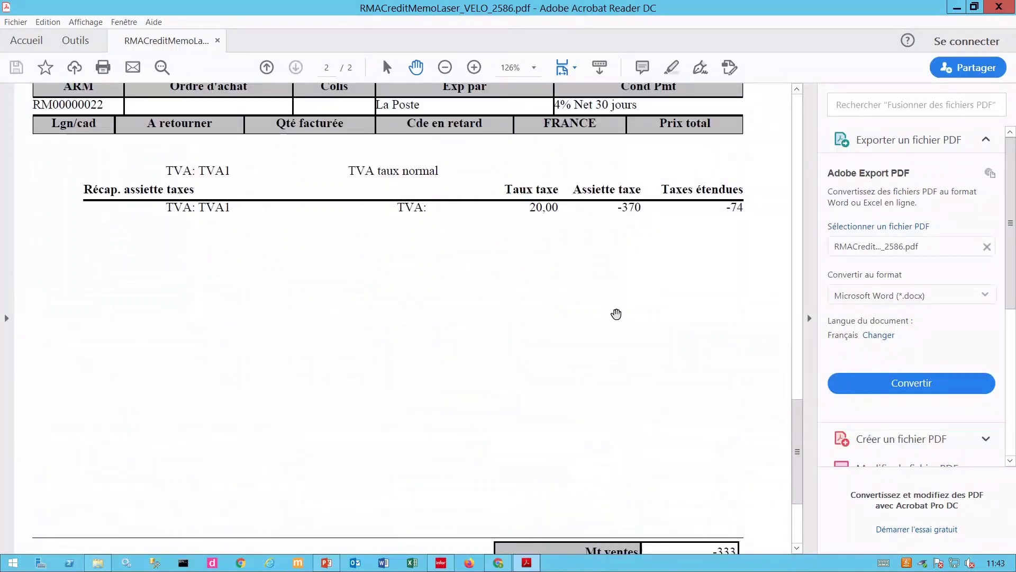
scroll(616, 314, up, 8)
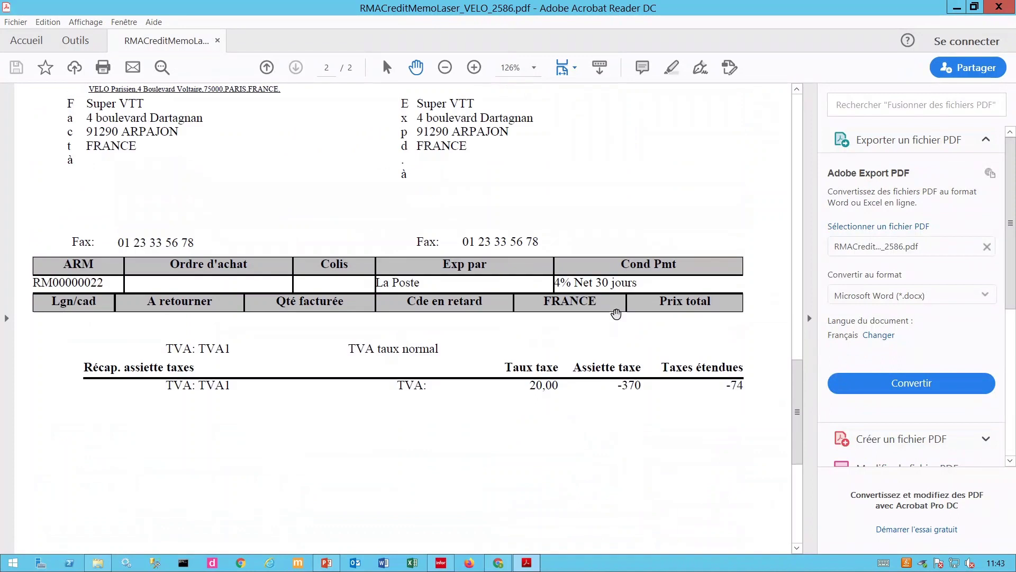
scroll(617, 313, up, 20)
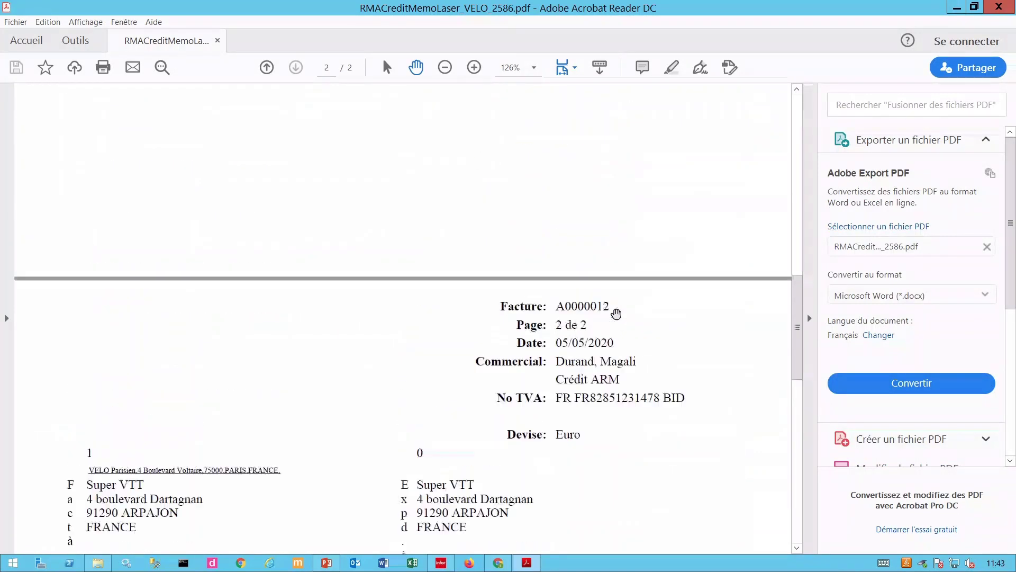
scroll(617, 314, up, 4)
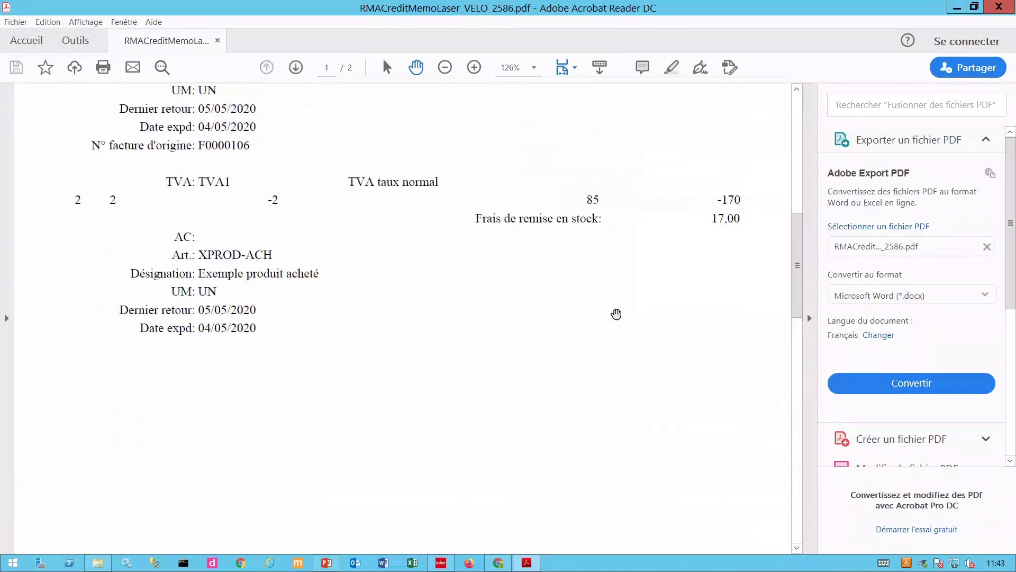
scroll(617, 314, up, 1)
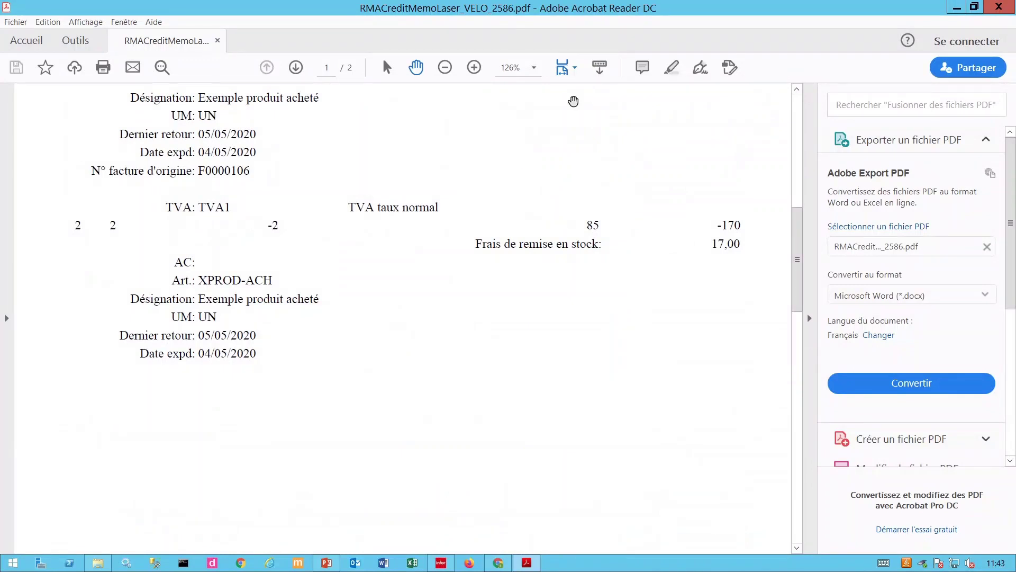
click(960, 7)
click(687, 104)
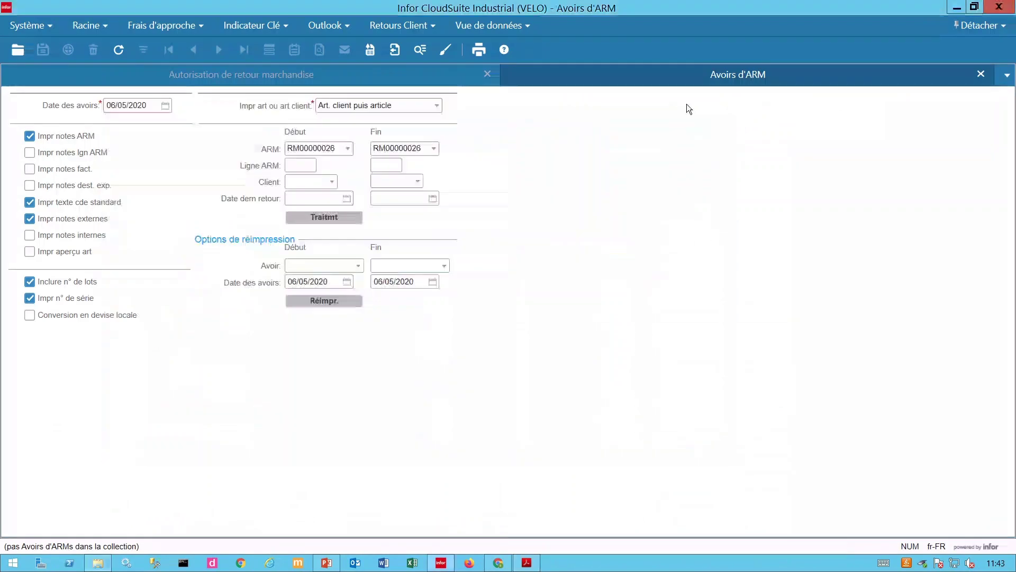
Step: Close the return credit form and look up Super VTT's credit memo dated 06/05/2020 in the invoices and credits form (Factures et avoirs)
click(981, 74)
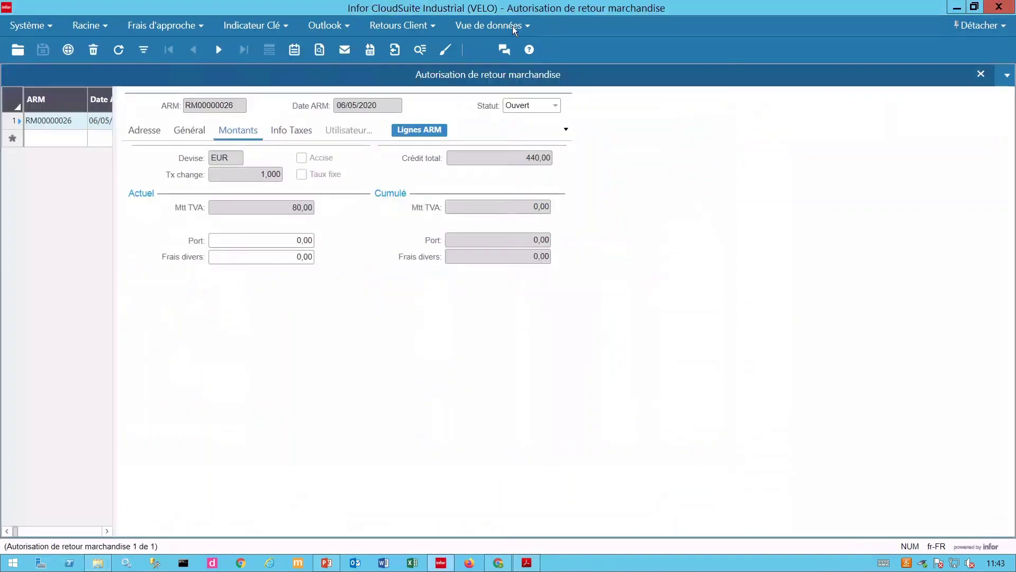
click(433, 25)
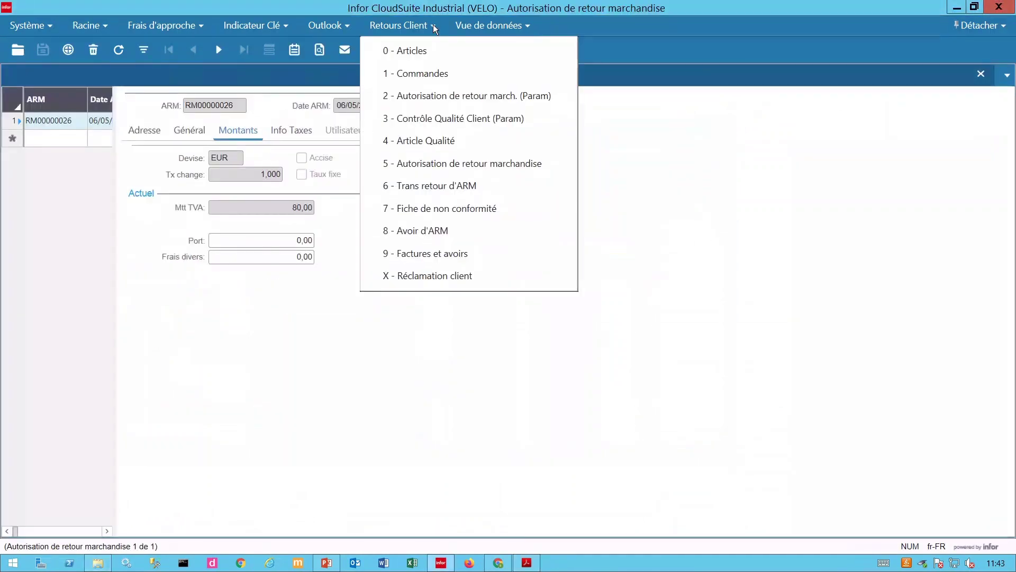
click(447, 253)
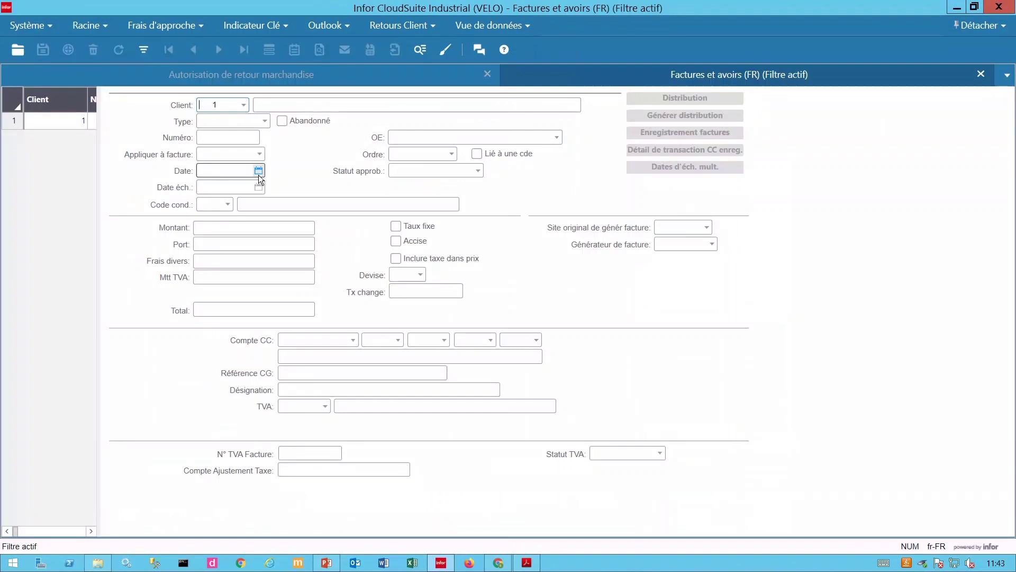
click(258, 171)
click(245, 249)
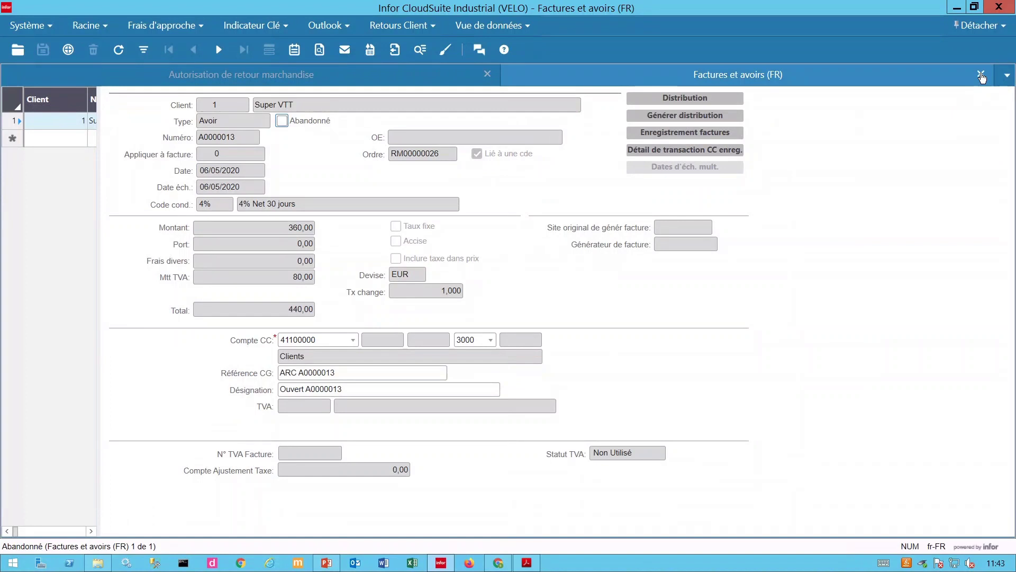
Step: Close the invoices and credits form and the return authorization form
click(982, 76)
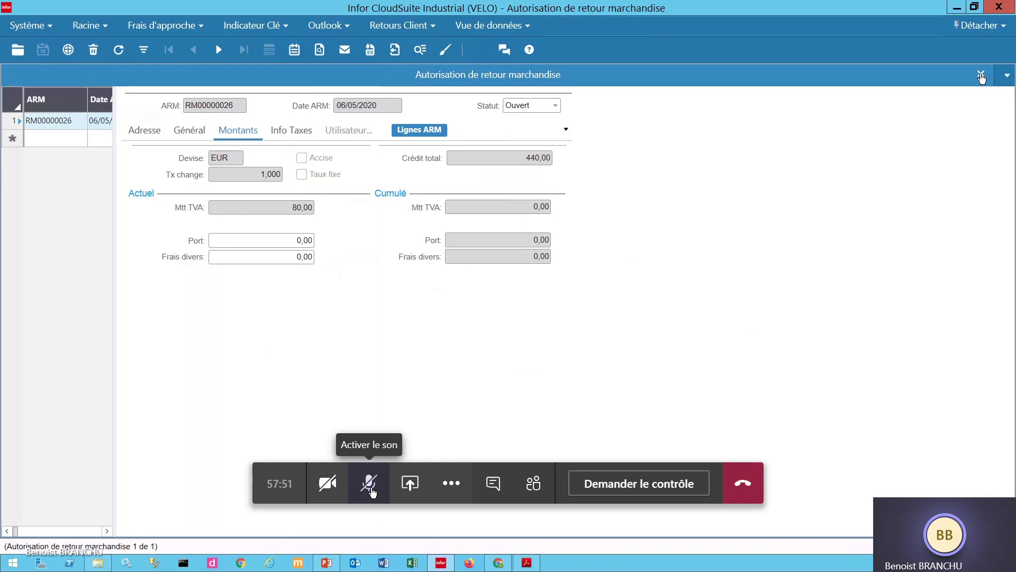
click(370, 490)
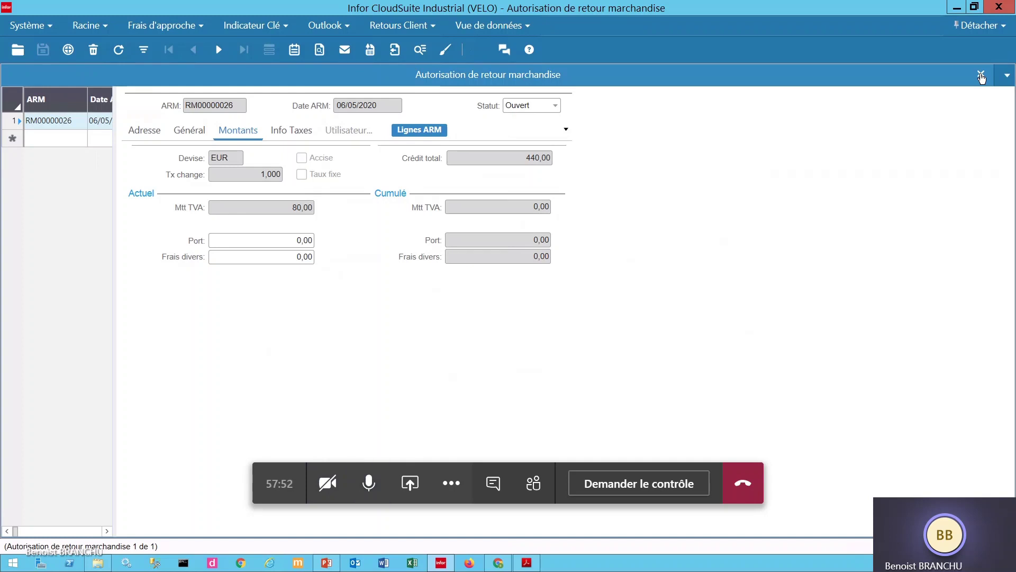
click(981, 77)
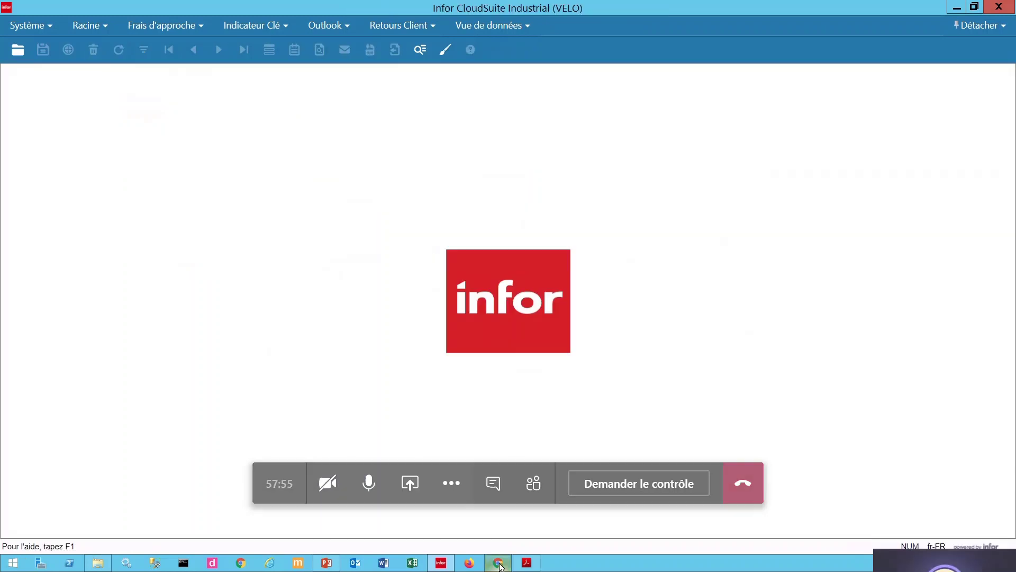
Step: Switch to the PowerPoint slideshow, show the closing slide, and return to slide 3, "La gestion des retours clients"
click(319, 561)
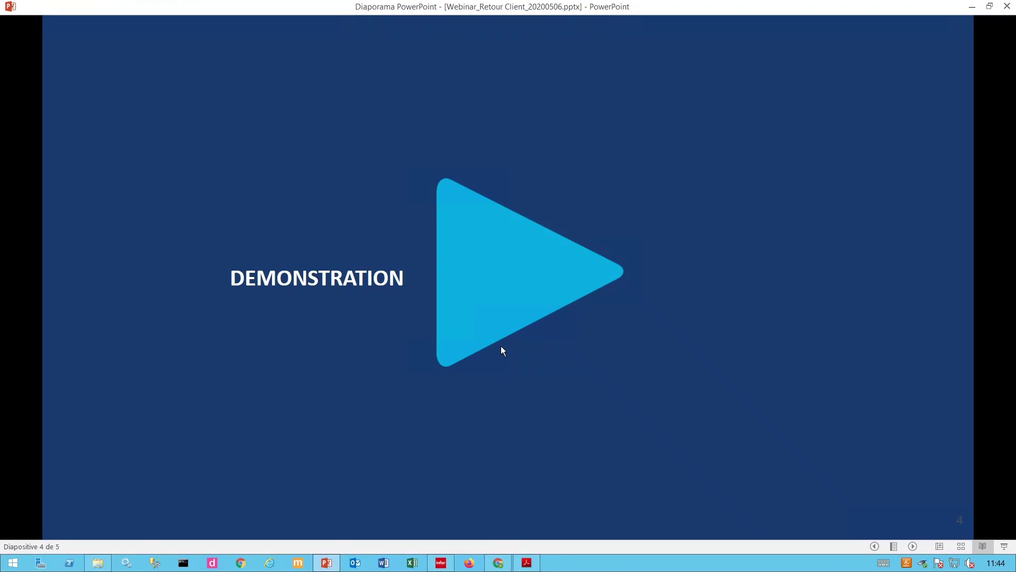
click(501, 345)
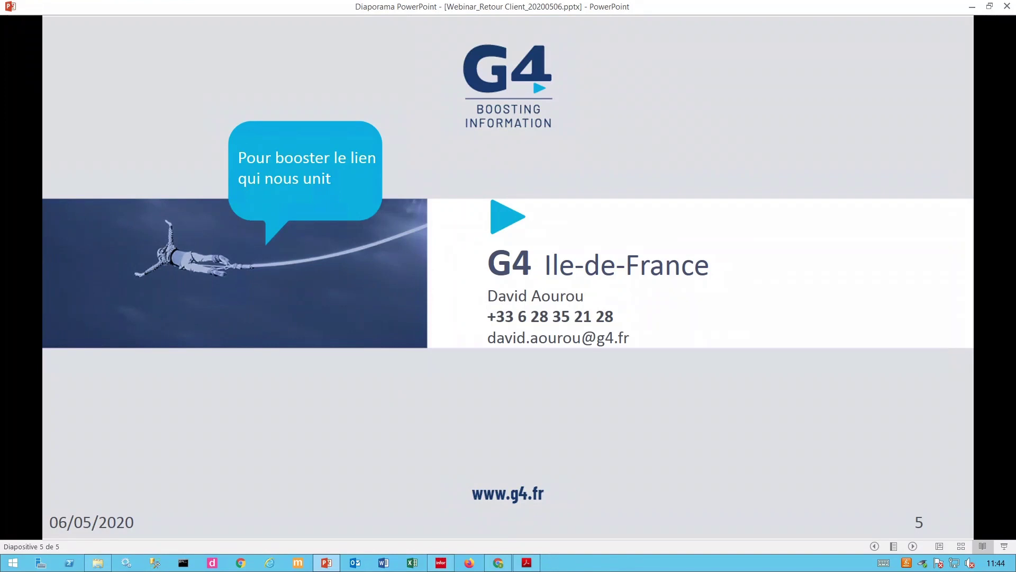
click(522, 564)
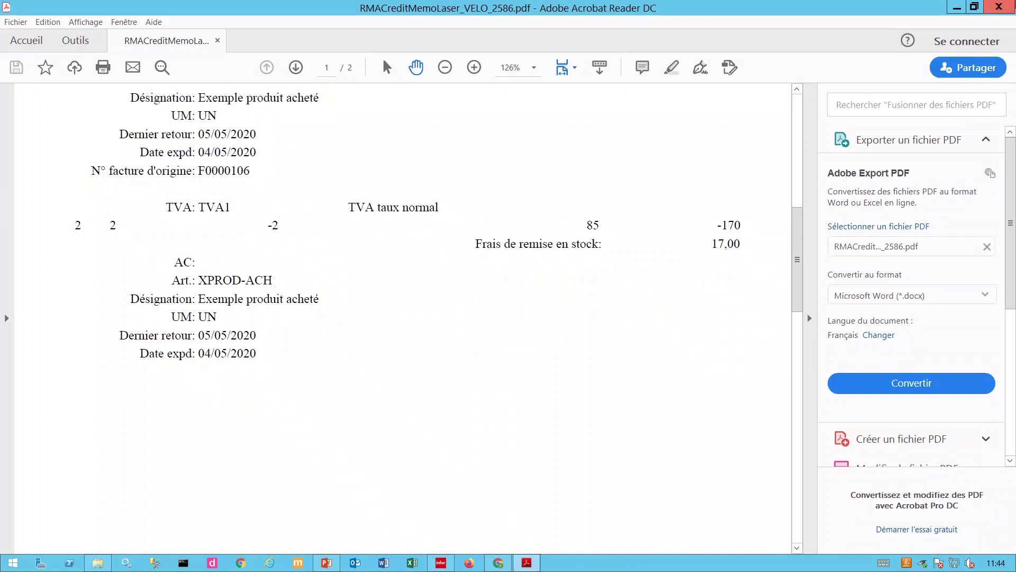
click(956, 10)
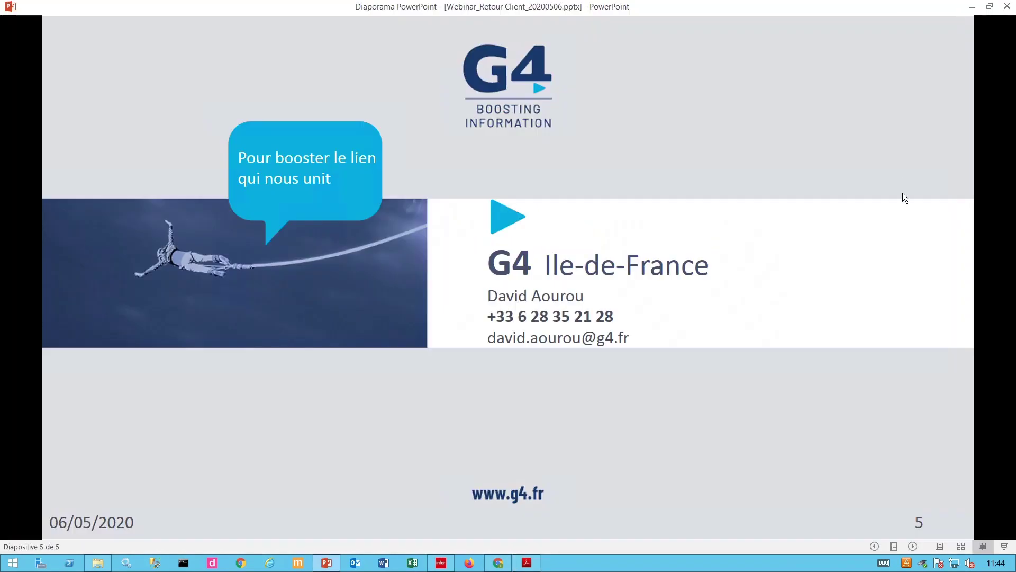
key(Left)
key(Left)
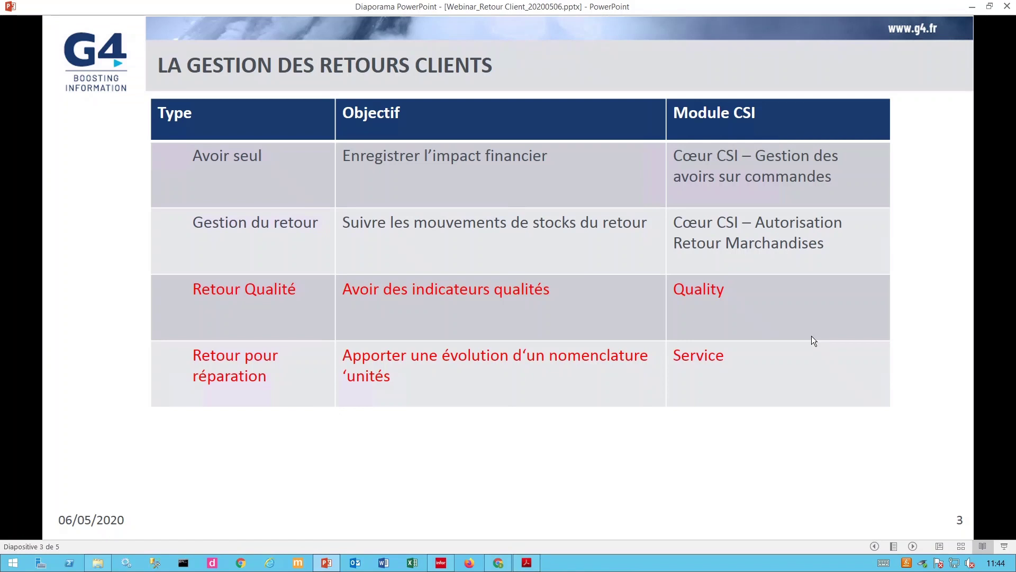
Step: Switch to Infor CloudSuite Industrial, filter the available forms by "Cycle", and open the customer order form "Cycle de vie Documents commerciaux"
click(446, 565)
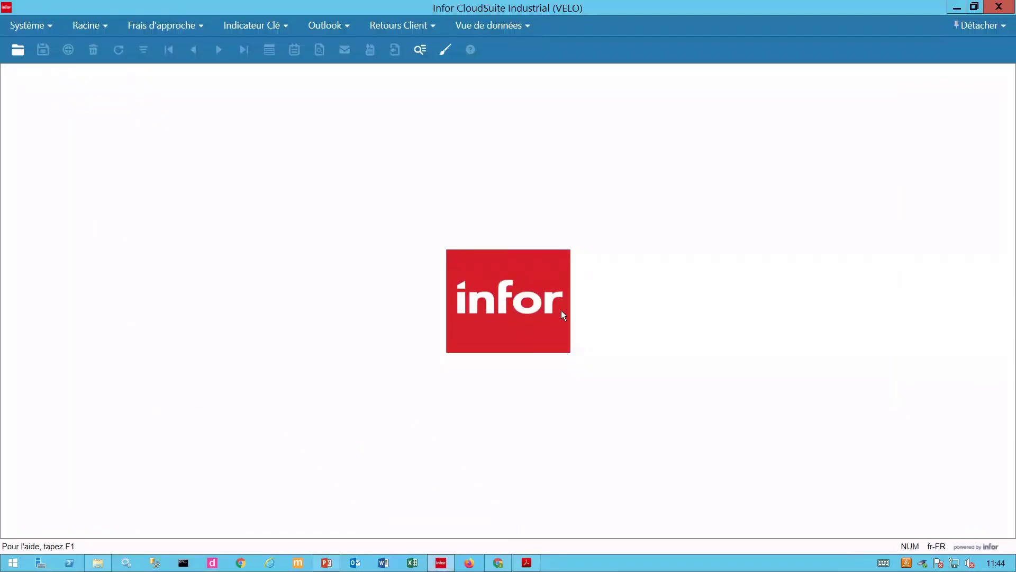
click(413, 27)
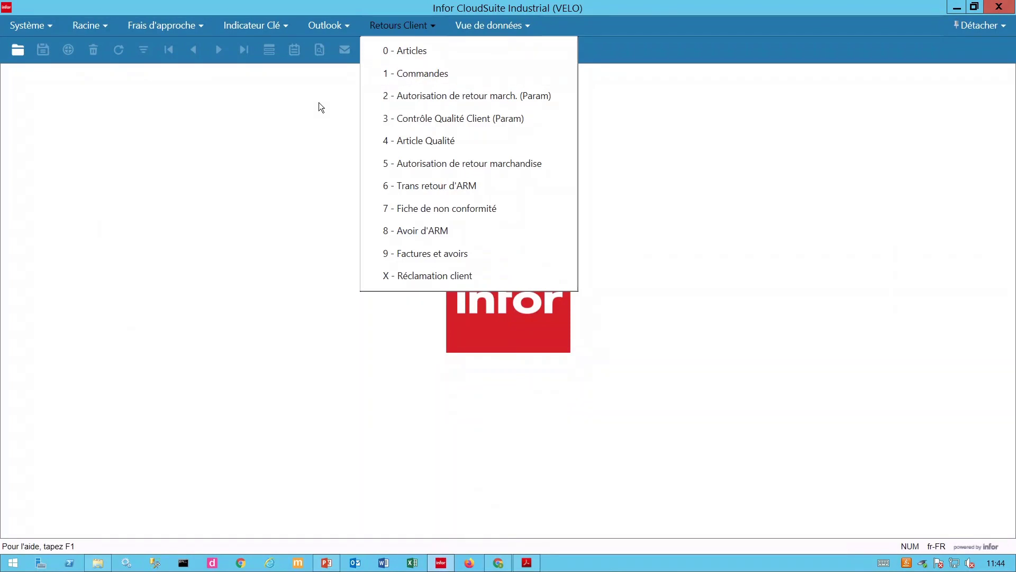
click(309, 118)
key(ctrl+o)
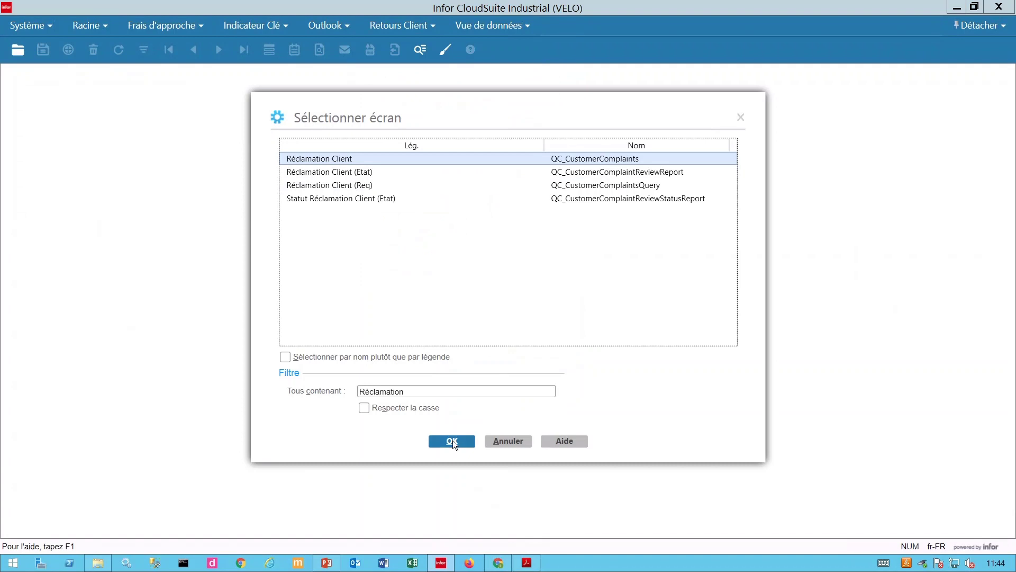
drag(415, 391, 306, 390)
text(C)
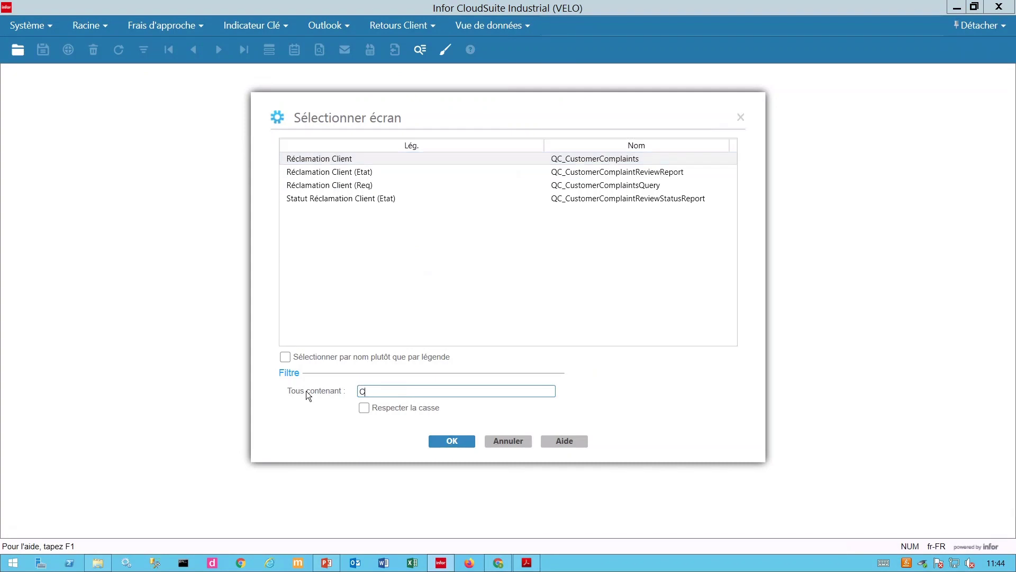
text(ycle)
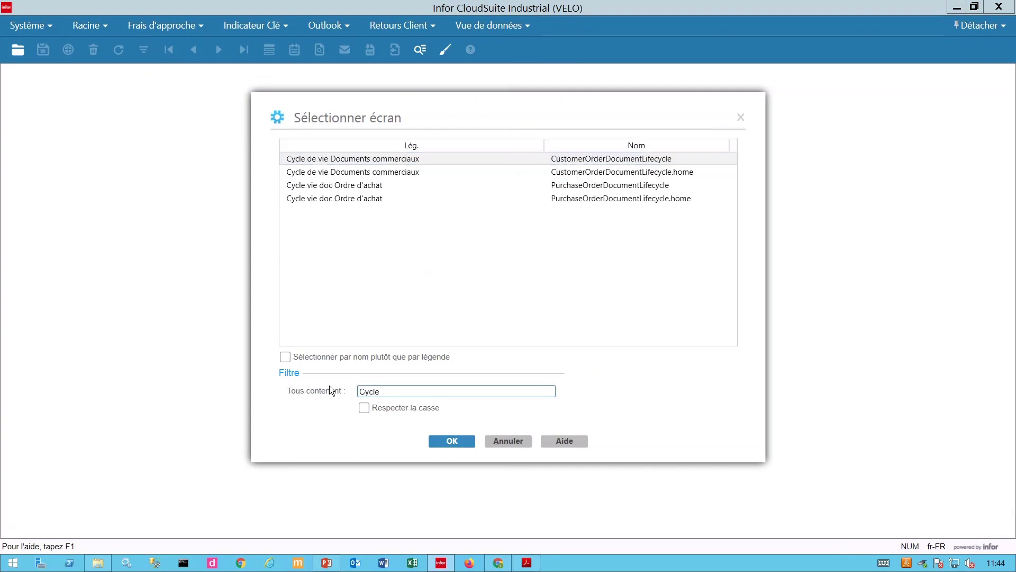
double_click(386, 160)
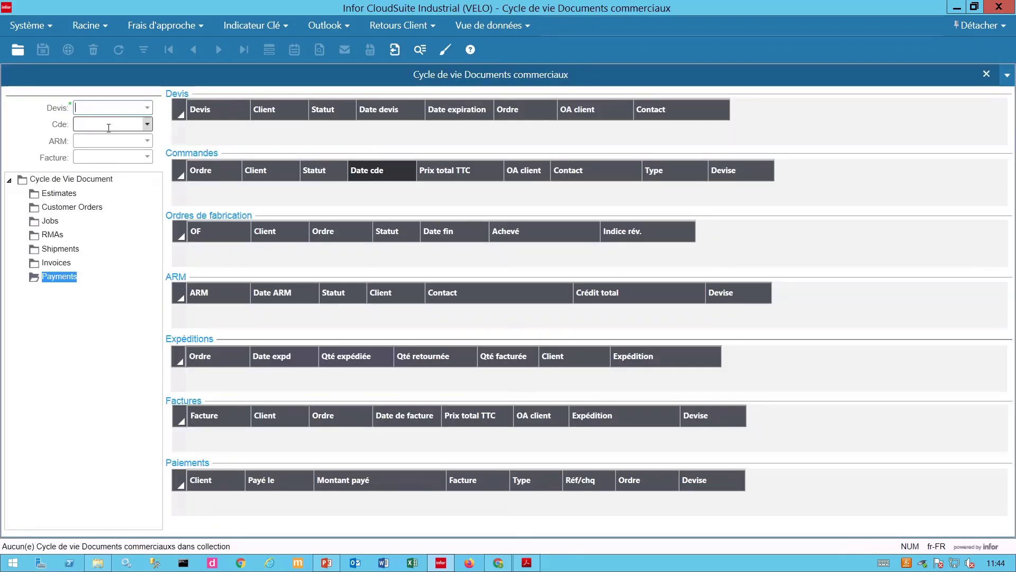
Step: Load the document lifecycle of the customer order whose number starts with the prefix XRET
click(109, 125)
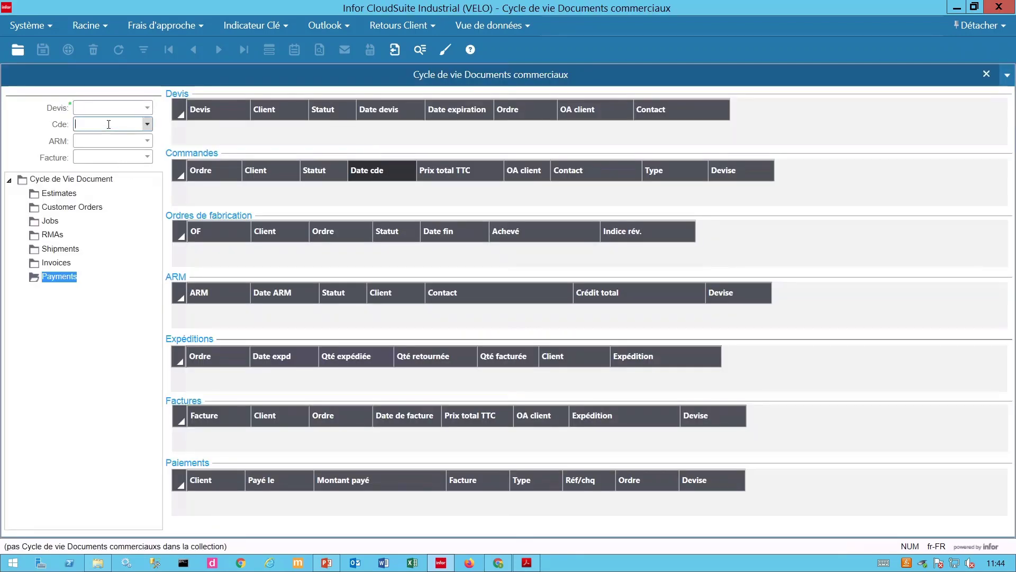
text(XRET)
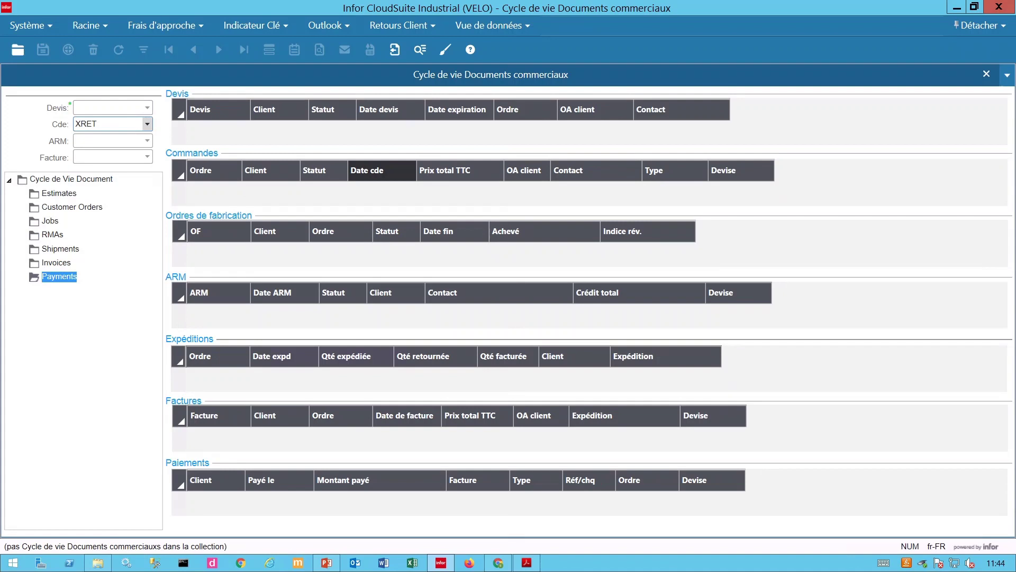
text(*)
click(152, 125)
click(142, 136)
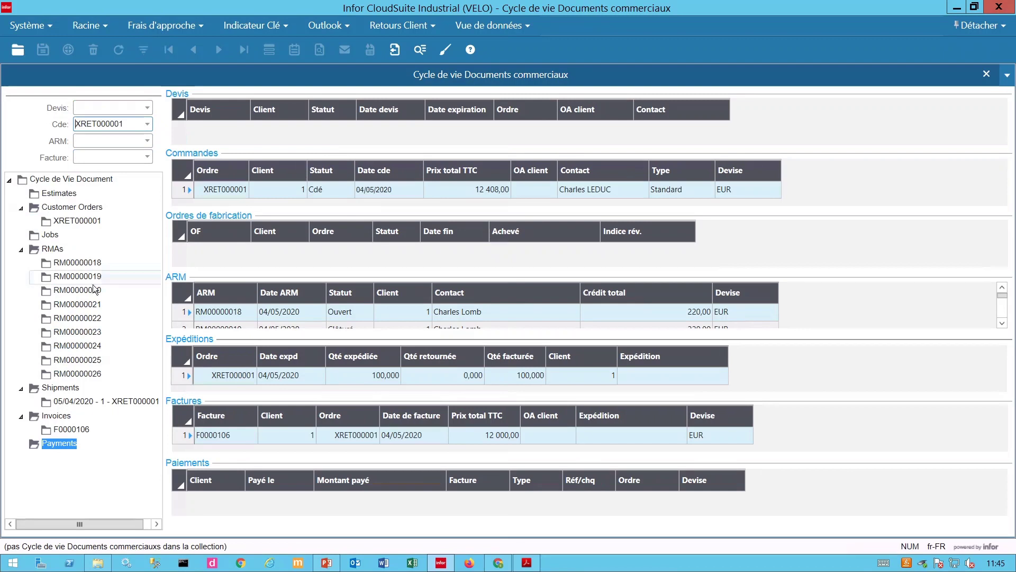
Step: Collapse the RMAs, Shipments and Invoices branches in the document lifecycle tree
click(21, 250)
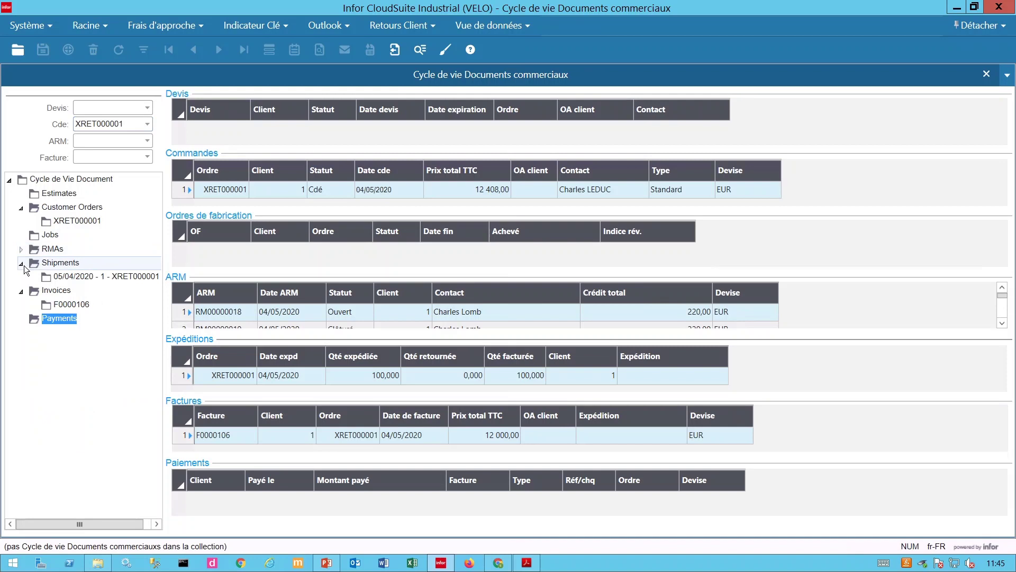
click(22, 263)
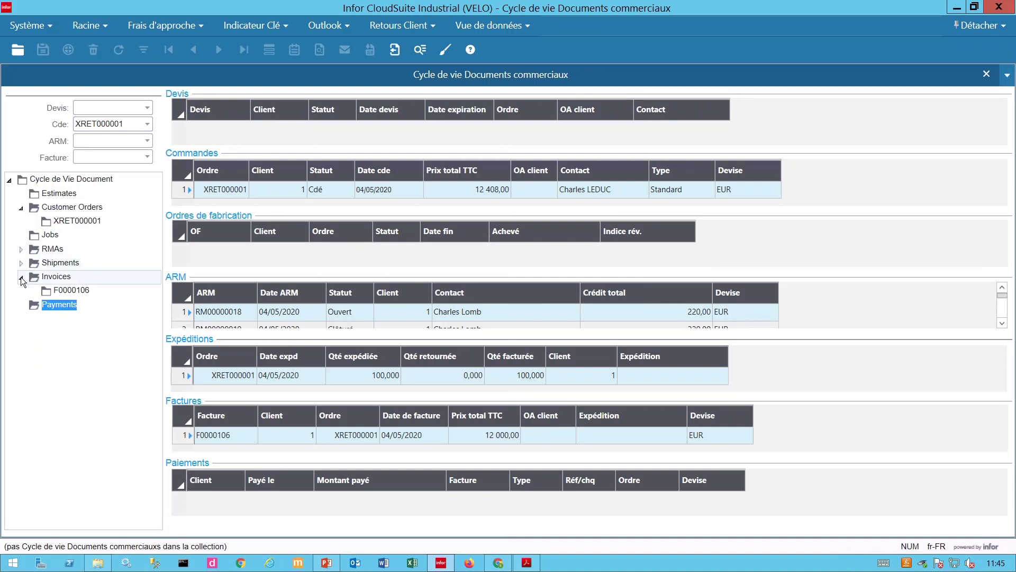
click(20, 278)
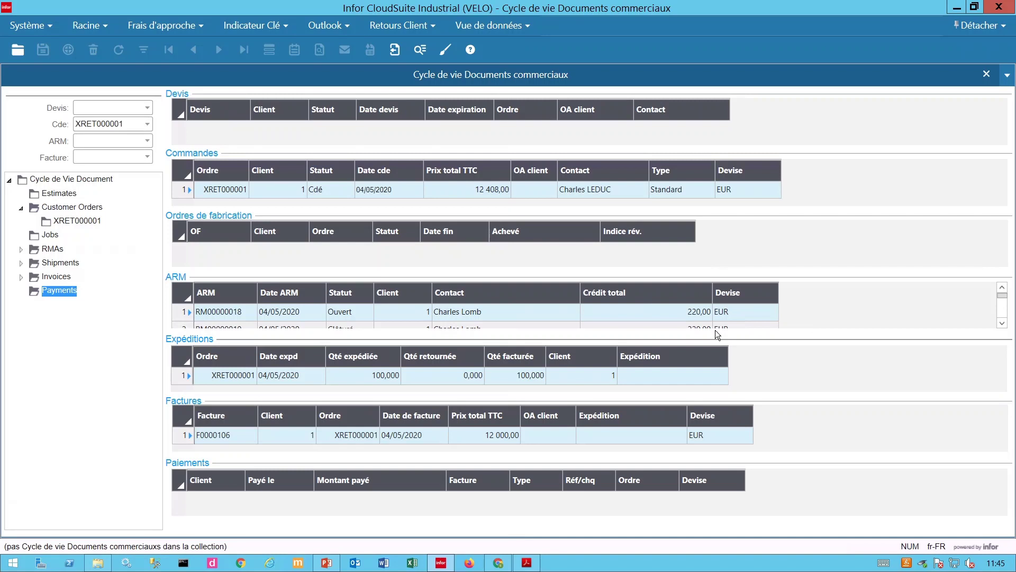
Step: Select the last return authorization in the ARM list, dated 06/05/2020, and expand and select the Invoices branch of the tree
click(185, 312)
scroll(186, 312, down, 5)
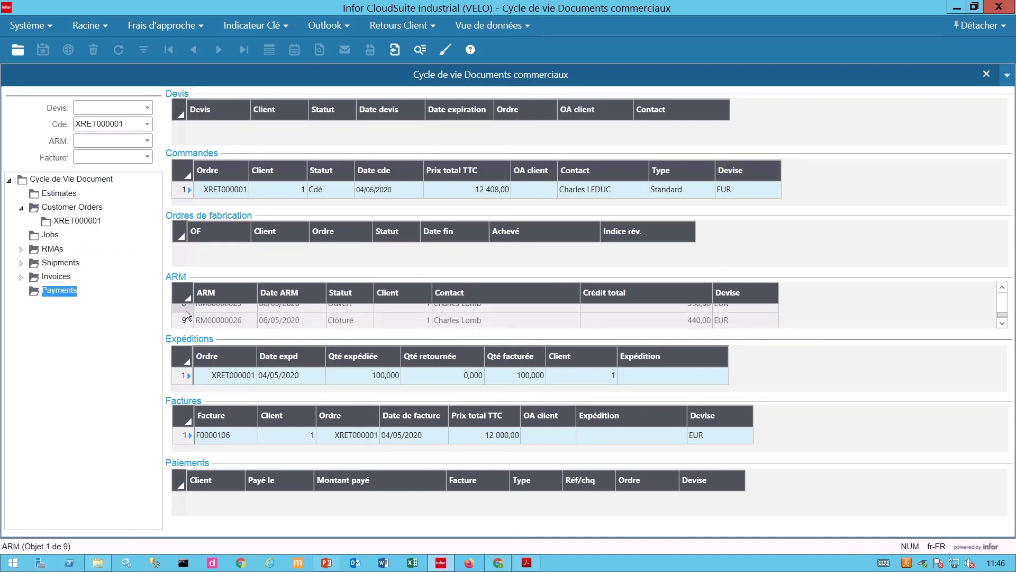
click(186, 320)
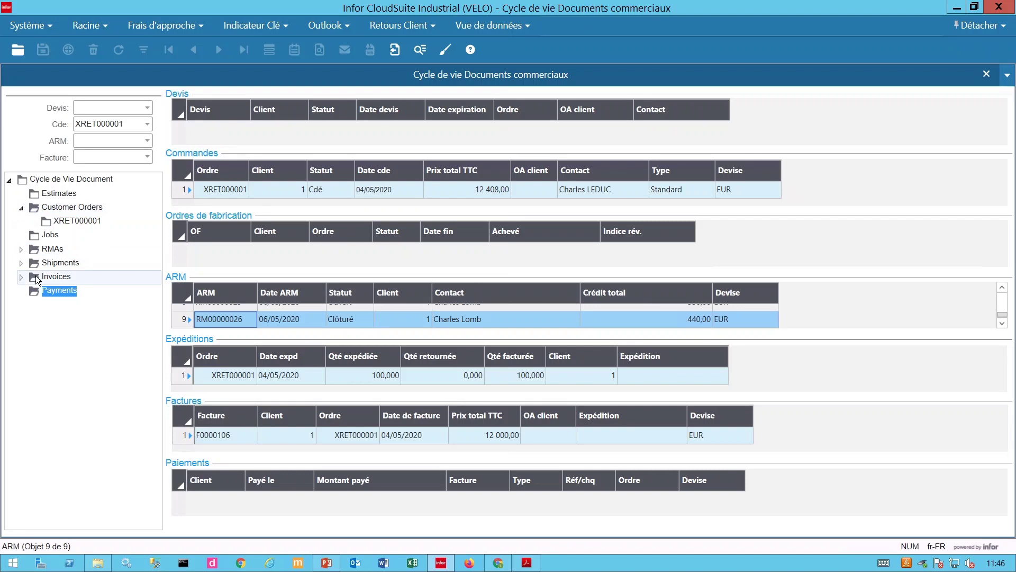
click(22, 277)
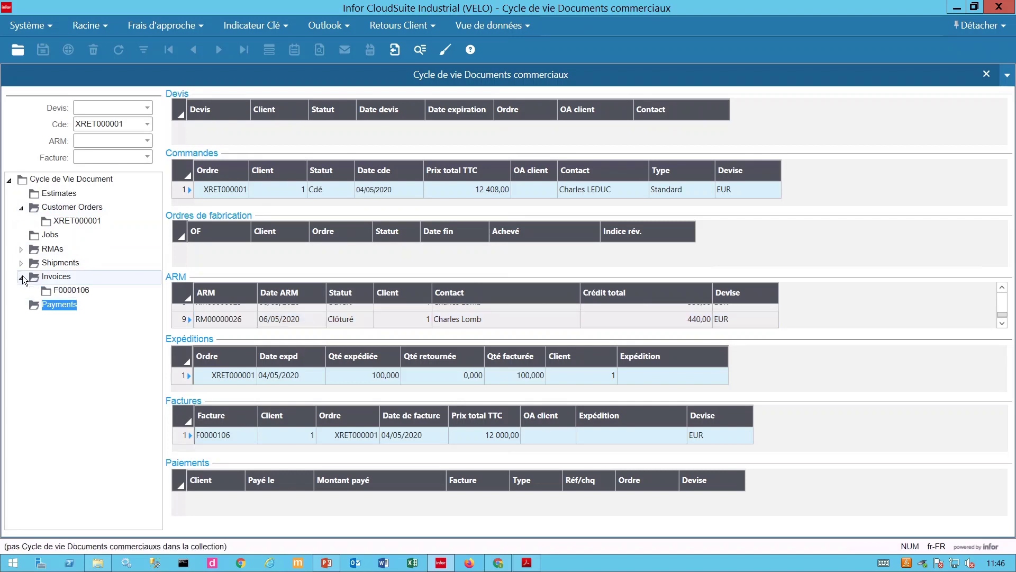
click(41, 277)
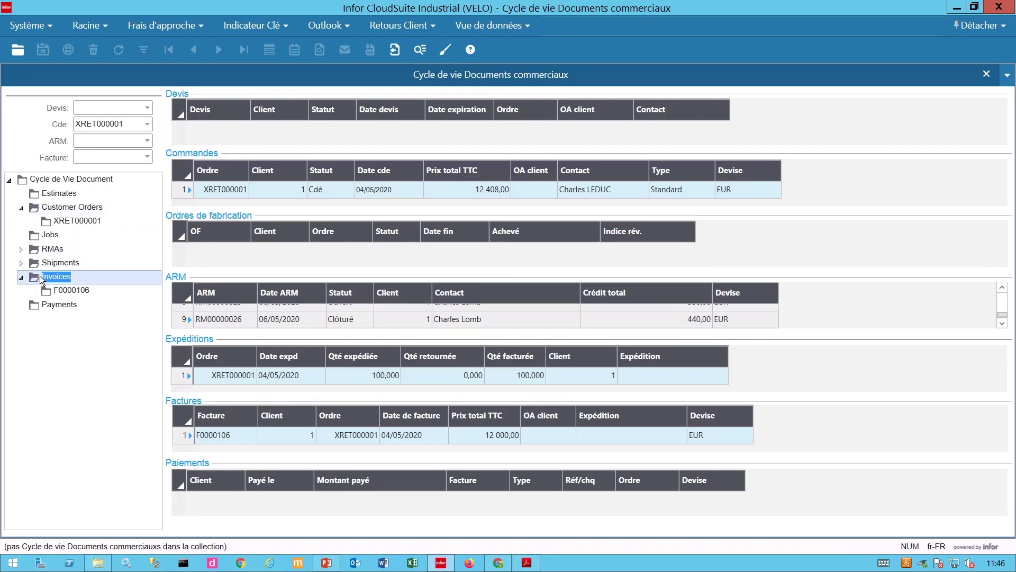